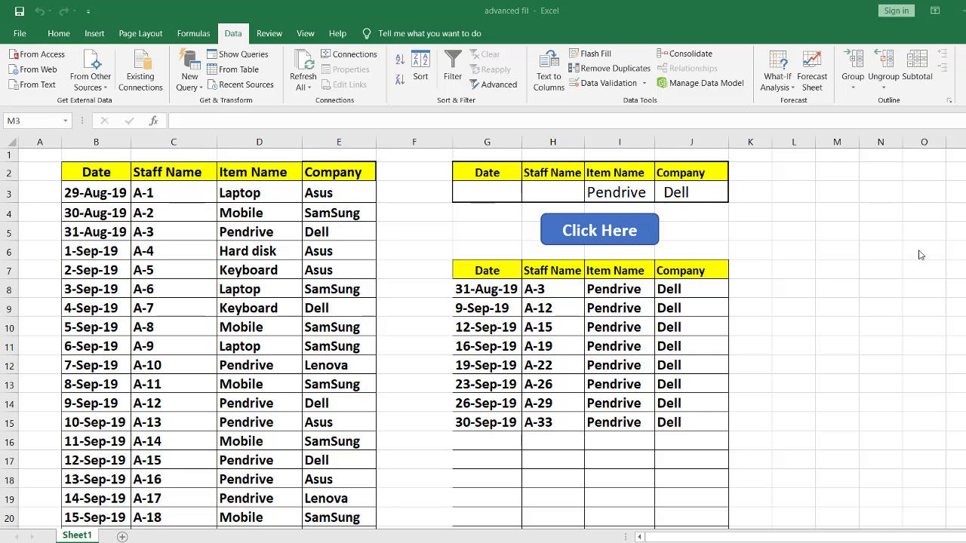
# Point out the Staff Name, Item Name, Company and Date headings of the criteria row
pyautogui.moveTo(96, 172)
pyautogui.mouseDown()
pyautogui.moveTo(353, 540)
pyautogui.moveTo(367, 450)
pyautogui.mouseUp()
pyautogui.scroll(5, 181, 217)
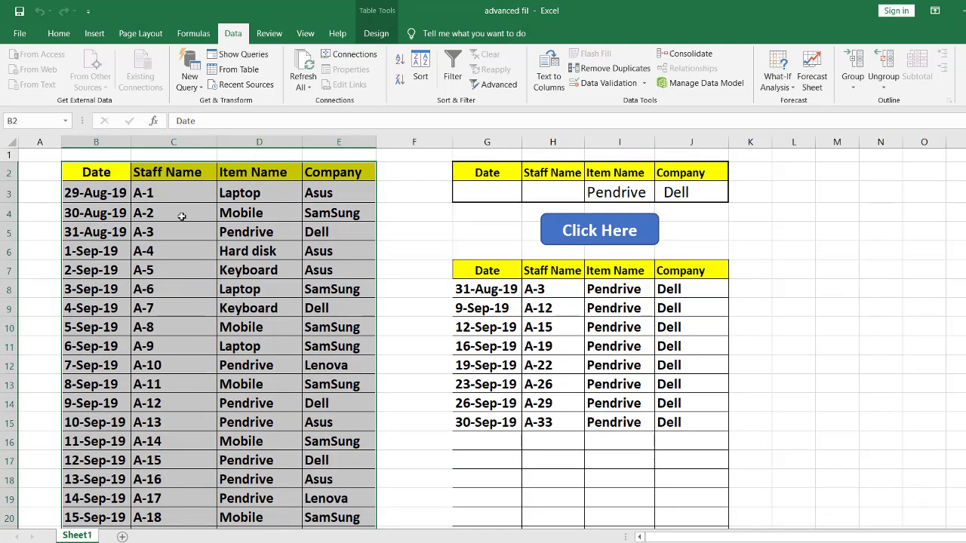
pyautogui.click(110, 172)
pyautogui.click(188, 176)
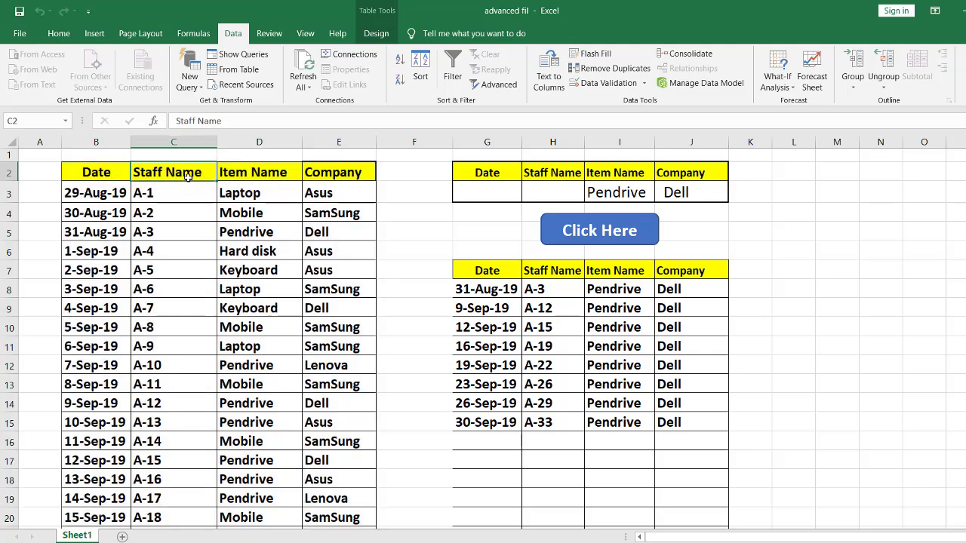
pyautogui.click(276, 173)
pyautogui.click(344, 174)
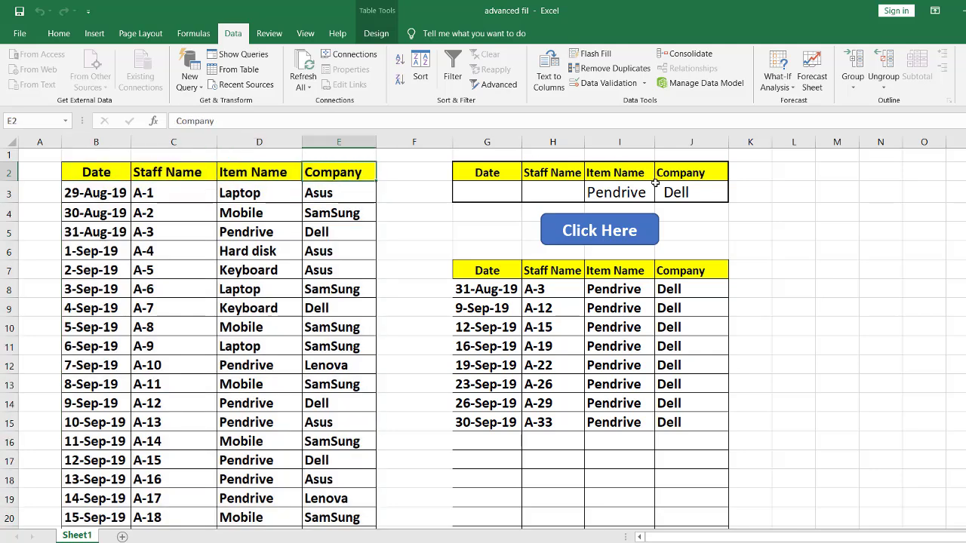
pyautogui.click(496, 174)
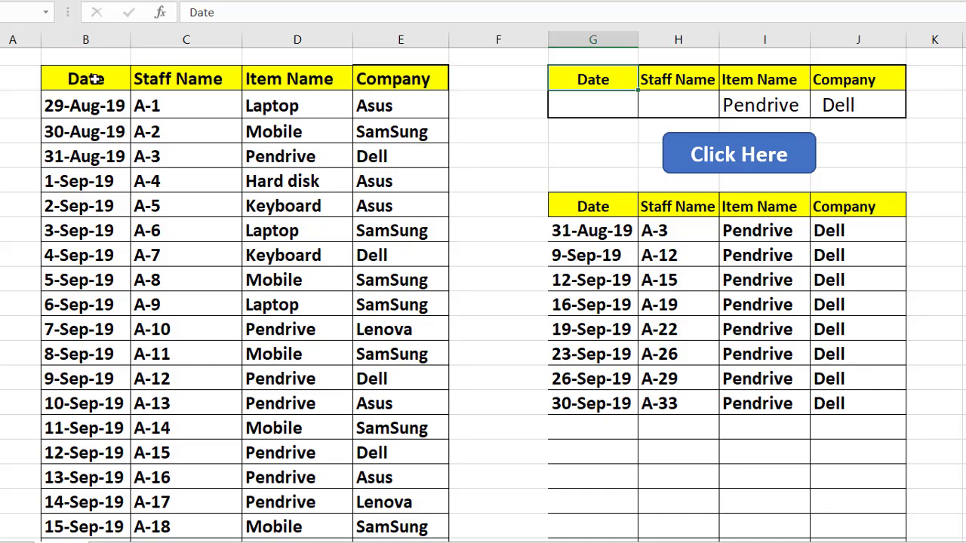
# Set the Item Name criterion in I3 to Laptop and clear Dell from Company J3
pyautogui.moveTo(95, 78)
pyautogui.mouseDown()
pyautogui.moveTo(448, 520)
pyautogui.moveTo(412, 522)
pyautogui.mouseUp()
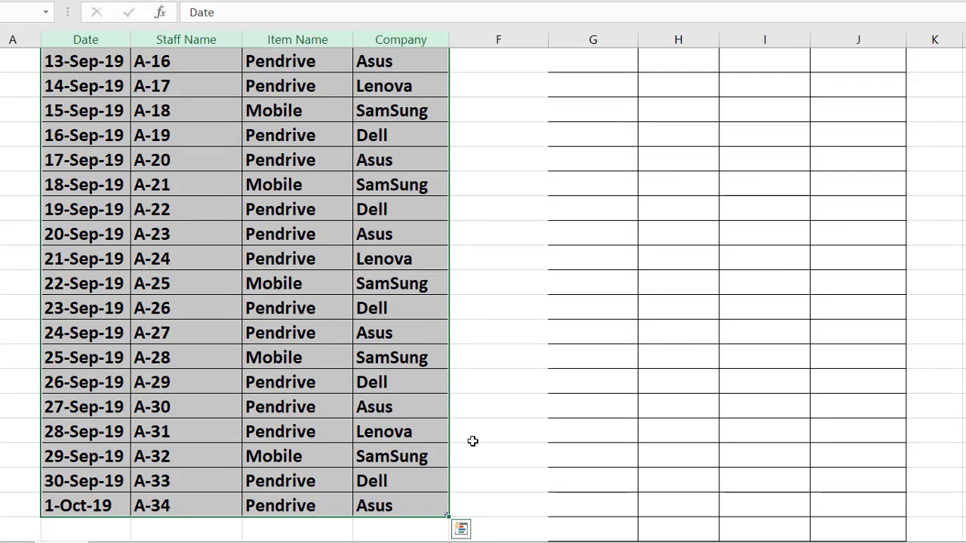
pyautogui.scroll(5, 425, 376)
pyautogui.scroll(1, 574, 339)
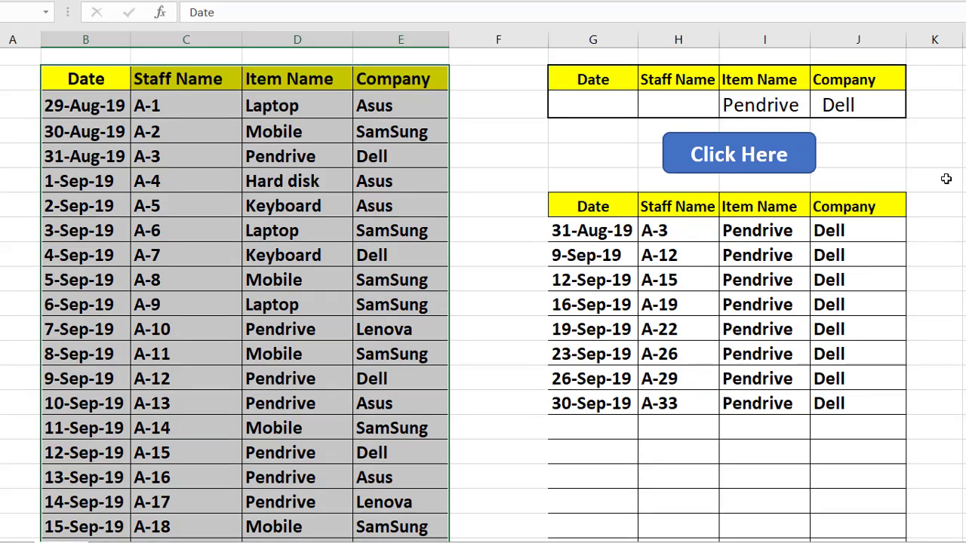
pyautogui.click(772, 105)
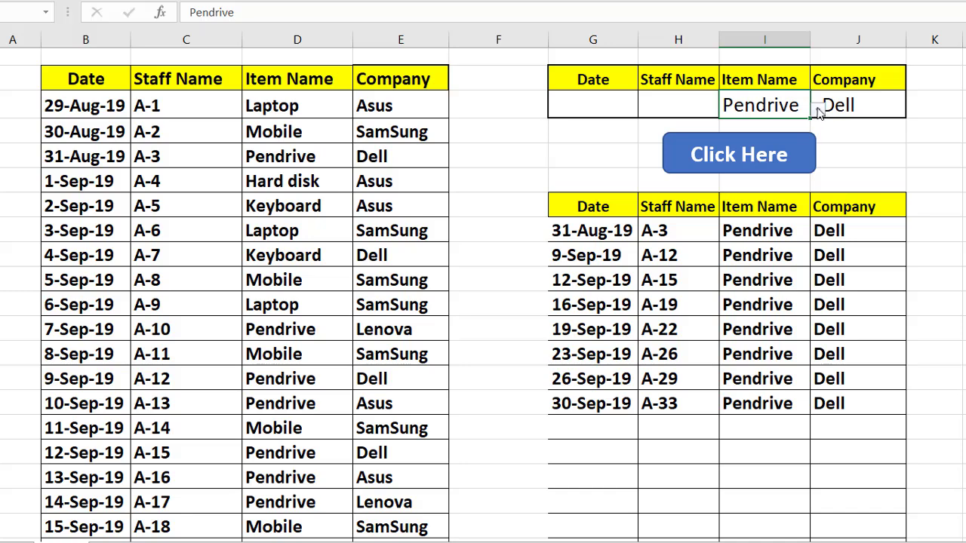
pyautogui.click(819, 110)
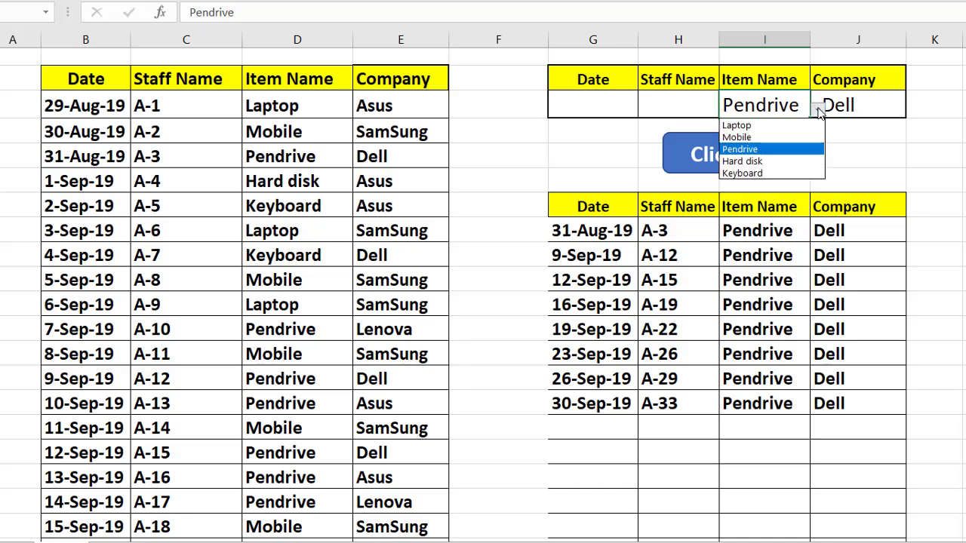
pyautogui.click(783, 127)
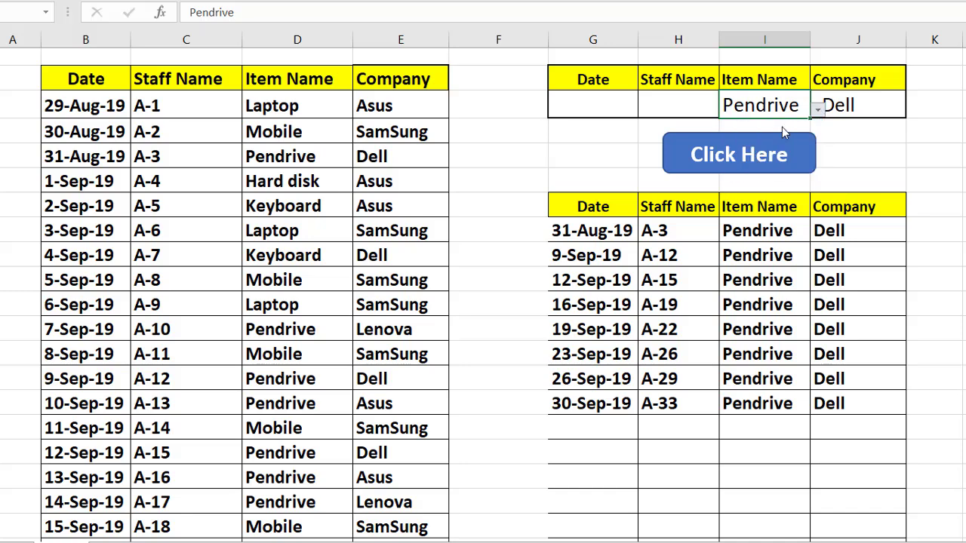
pyautogui.click(869, 107)
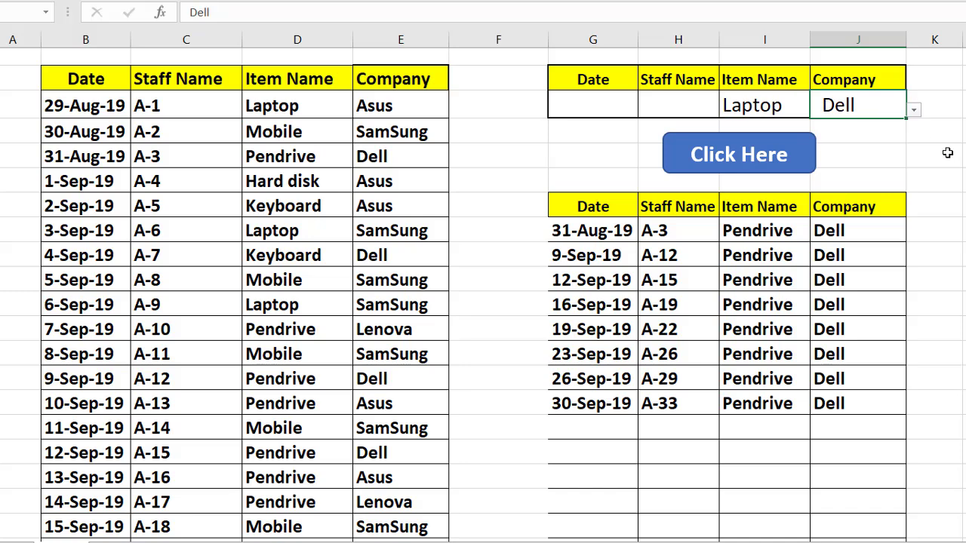
pyautogui.press('Delete')
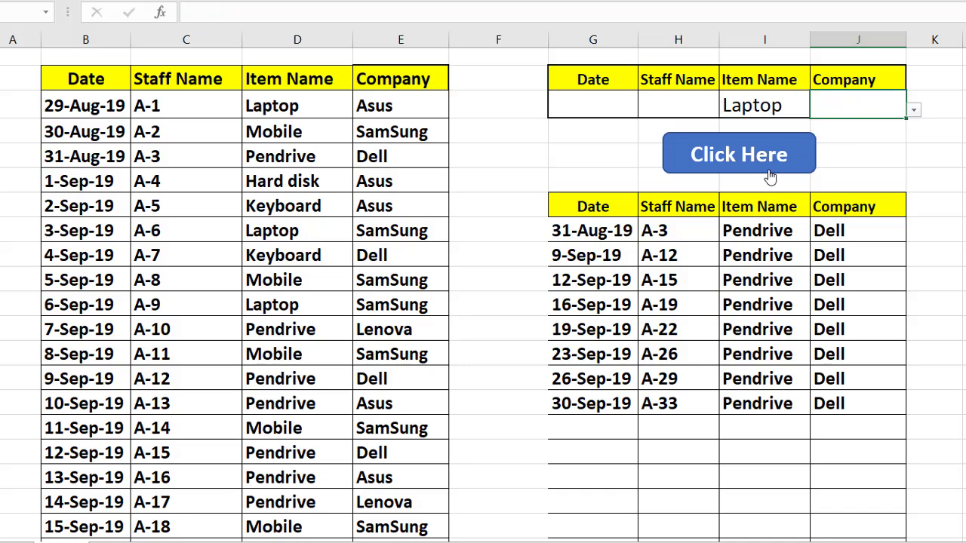
# Run the filter to show three Laptop rows: 29-Aug-19 Asus, 3-Sep-19 and 6-Sep-19 SamSung
pyautogui.click(785, 110)
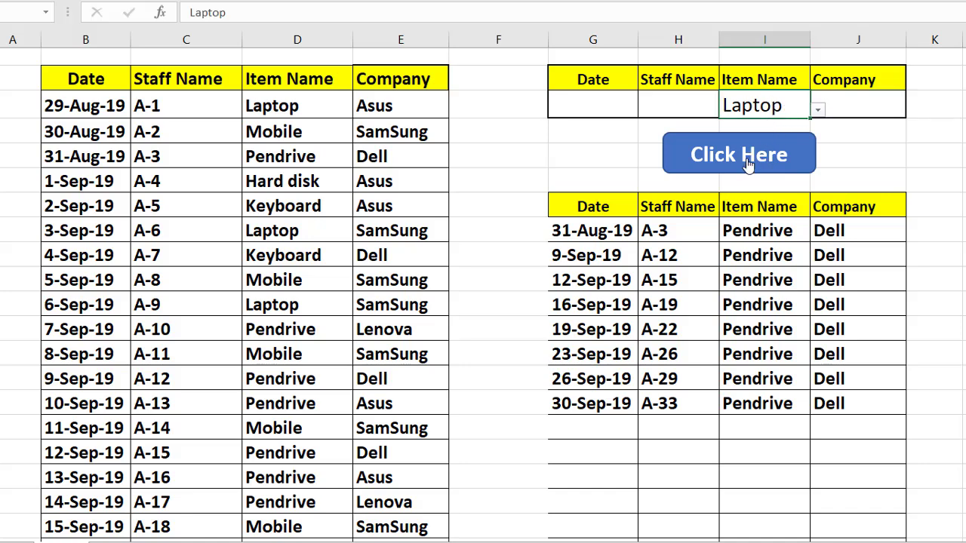
pyautogui.click(743, 159)
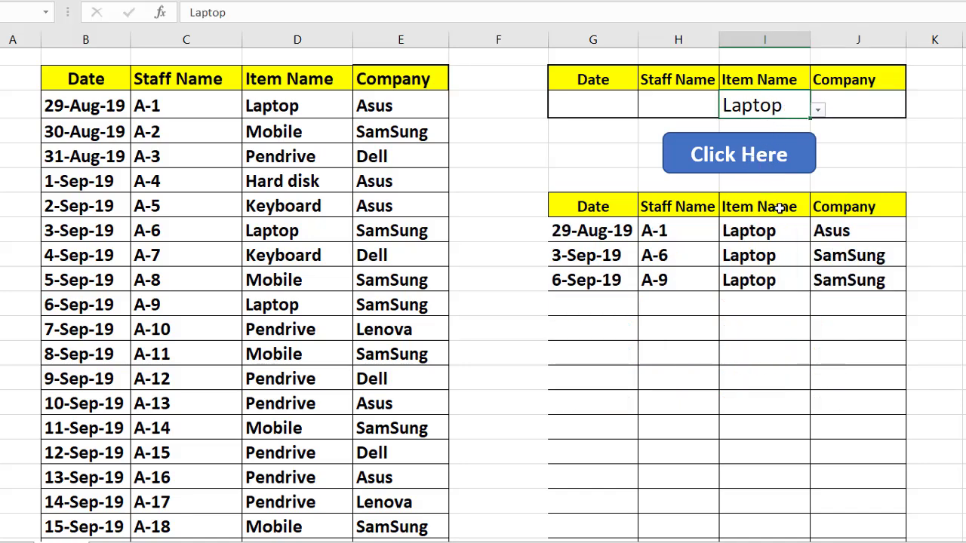
pyautogui.click(849, 234)
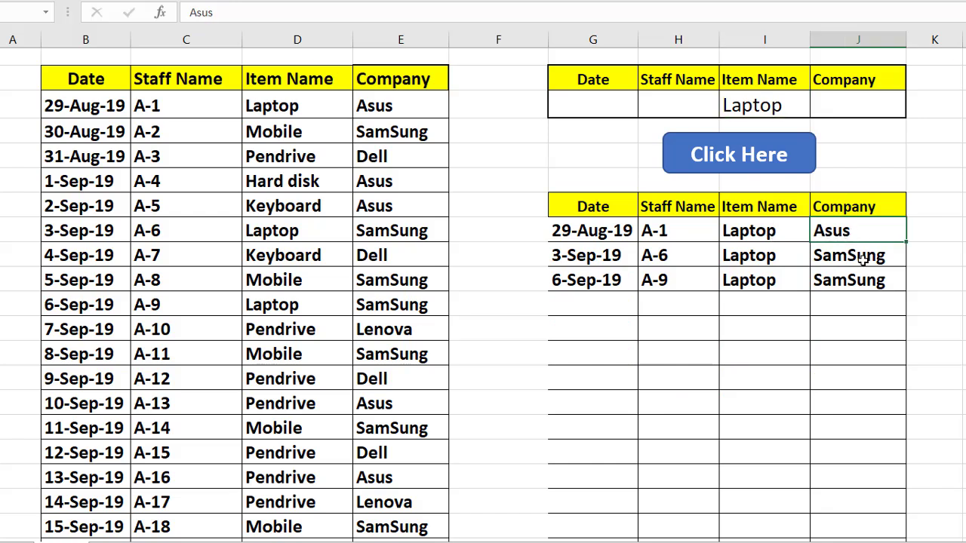
pyautogui.click(862, 259)
pyautogui.click(865, 284)
pyautogui.click(781, 107)
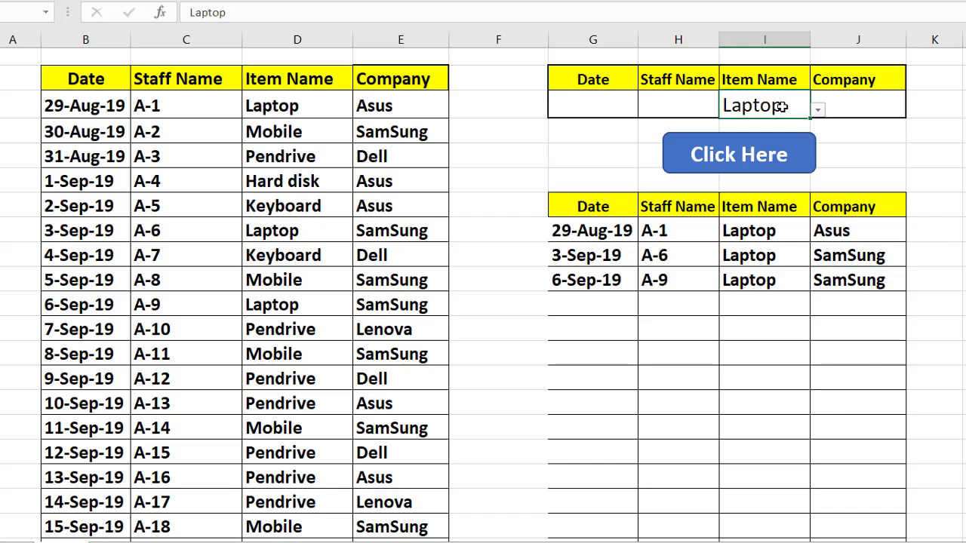
# Filter the results by Mobile and review the staff names of the Mobile rows
pyautogui.click(818, 110)
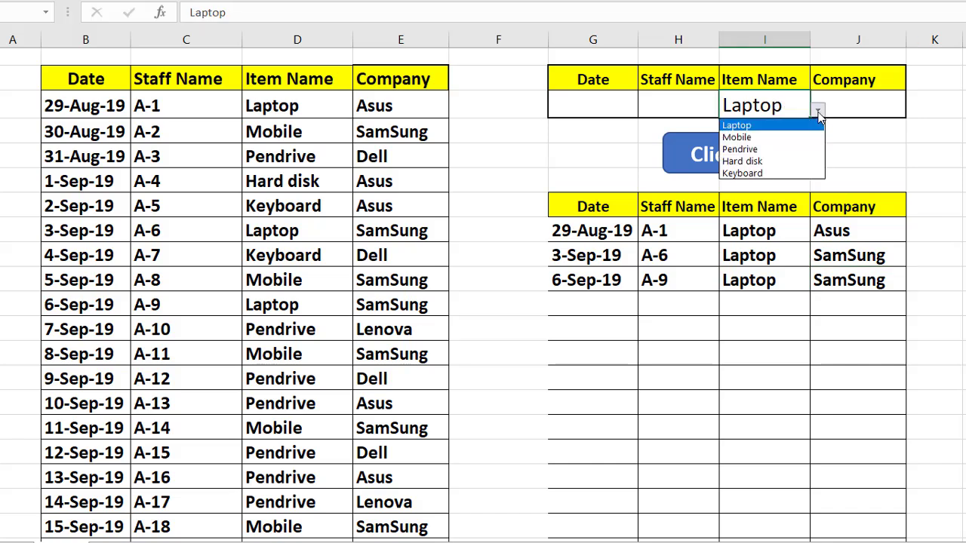
pyautogui.click(780, 139)
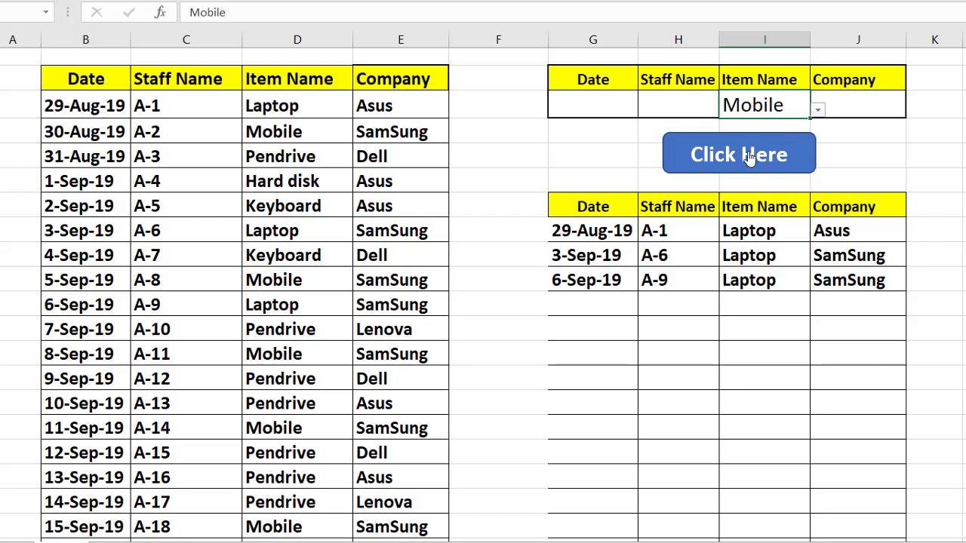
pyautogui.click(747, 155)
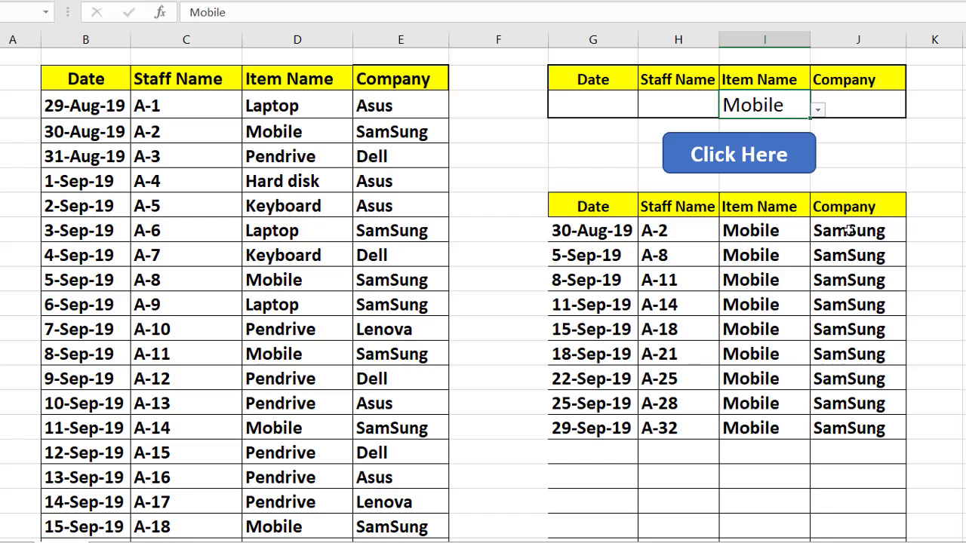
pyautogui.moveTo(686, 228); pyautogui.dragTo(672, 426)
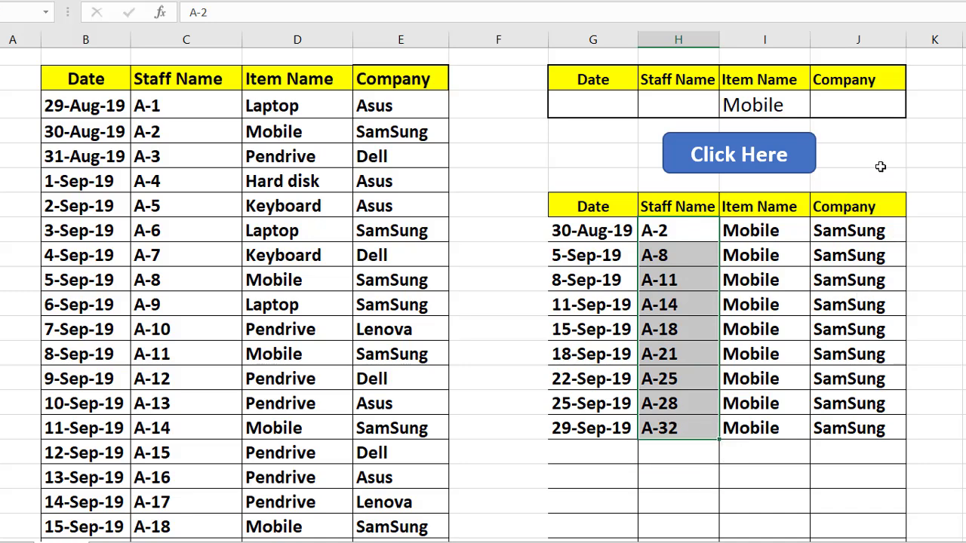
# Switch the item criterion to Hard disk and rerun, leaving only the 1-Sep-19 A-4 Asus row
pyautogui.click(884, 101)
pyautogui.click(776, 98)
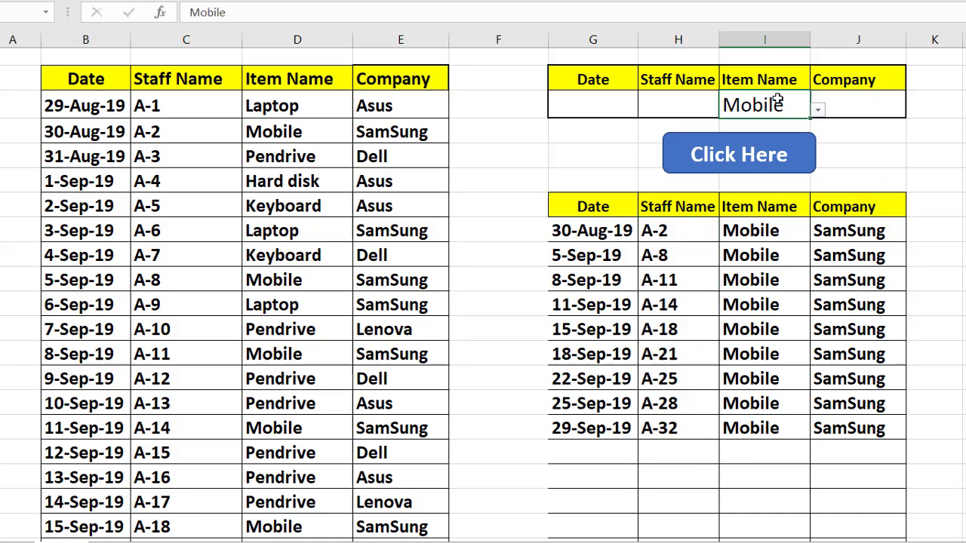
pyautogui.click(817, 110)
pyautogui.click(777, 161)
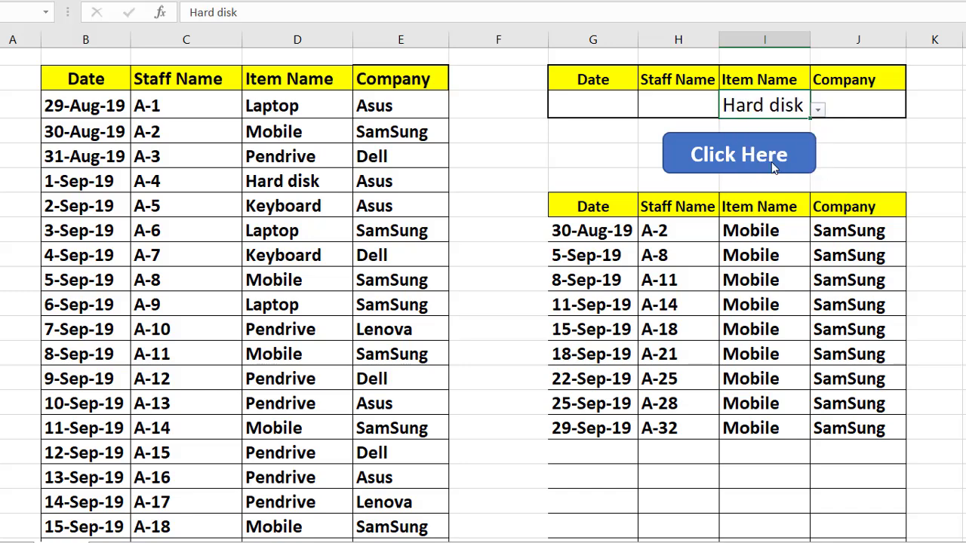
pyautogui.click(759, 163)
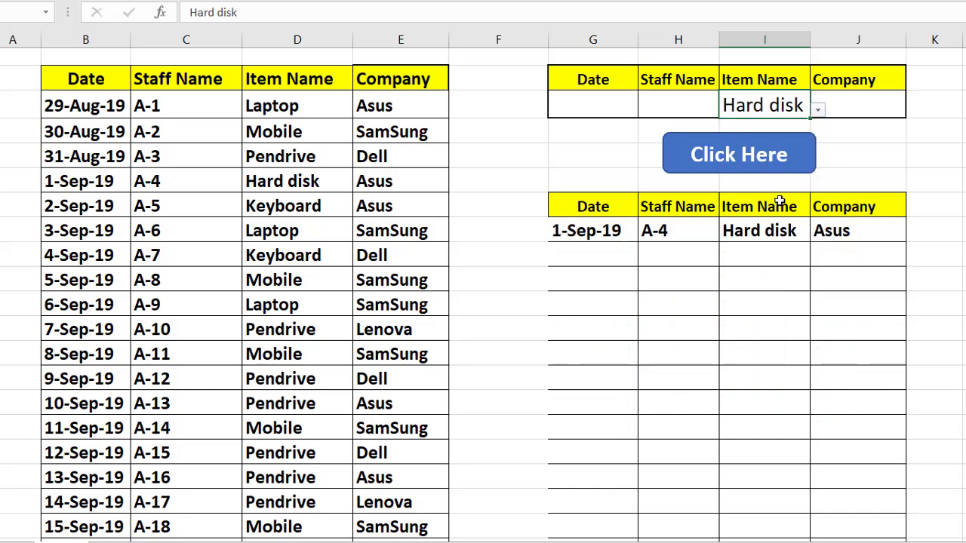
pyautogui.click(698, 234)
pyautogui.click(961, 192)
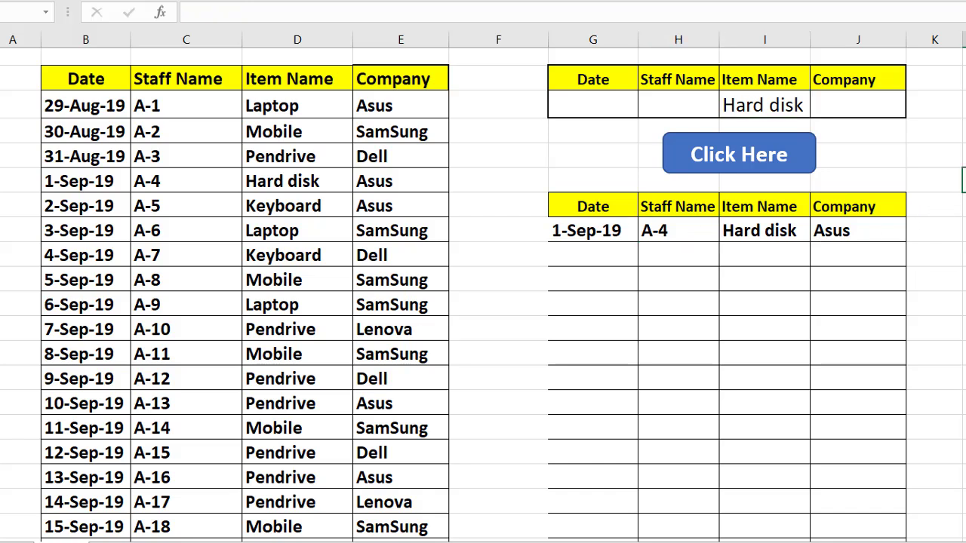
# Highlight the whole source data table down to its last row
pyautogui.moveTo(85, 73); pyautogui.dragTo(446, 530)
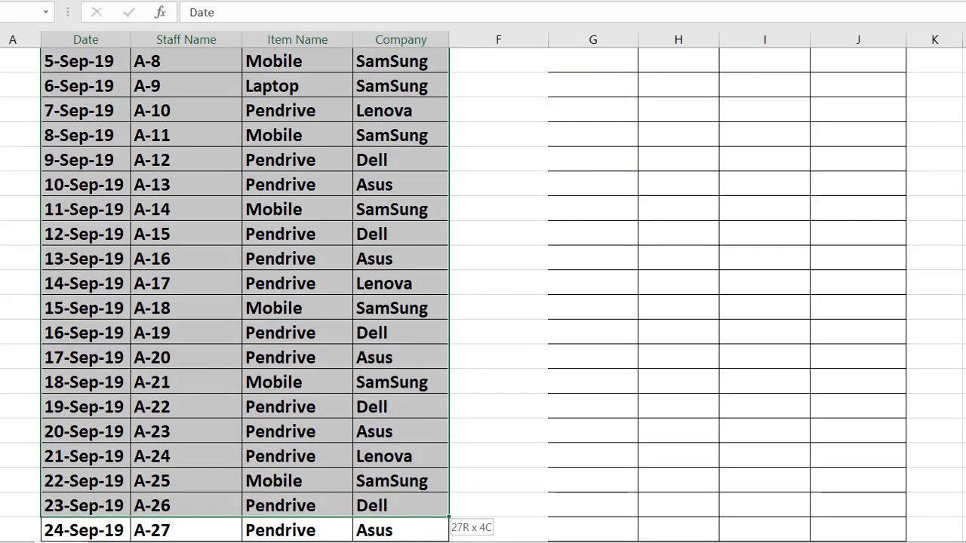
pyautogui.moveTo(445, 531); pyautogui.dragTo(449, 528)
pyautogui.scroll(5, 751, 321)
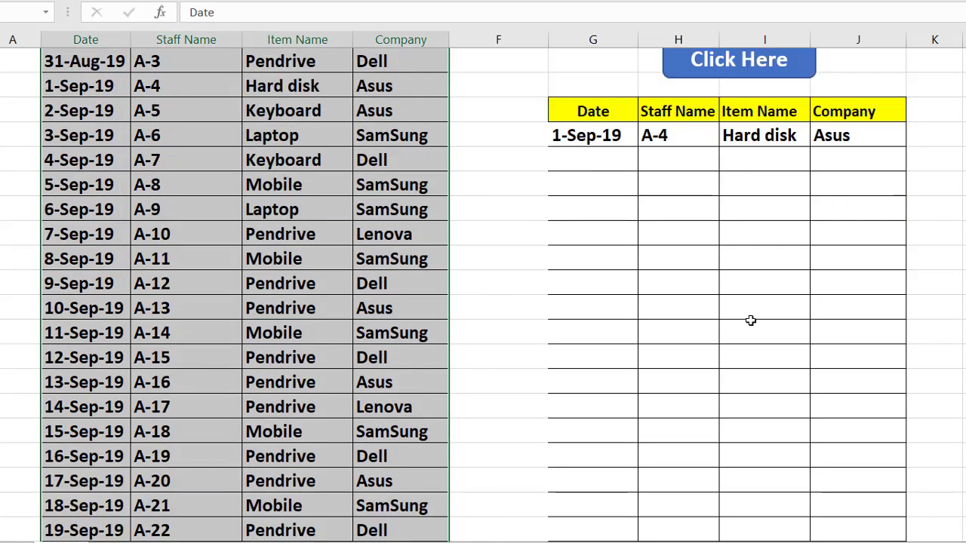
pyautogui.scroll(2, 747, 310)
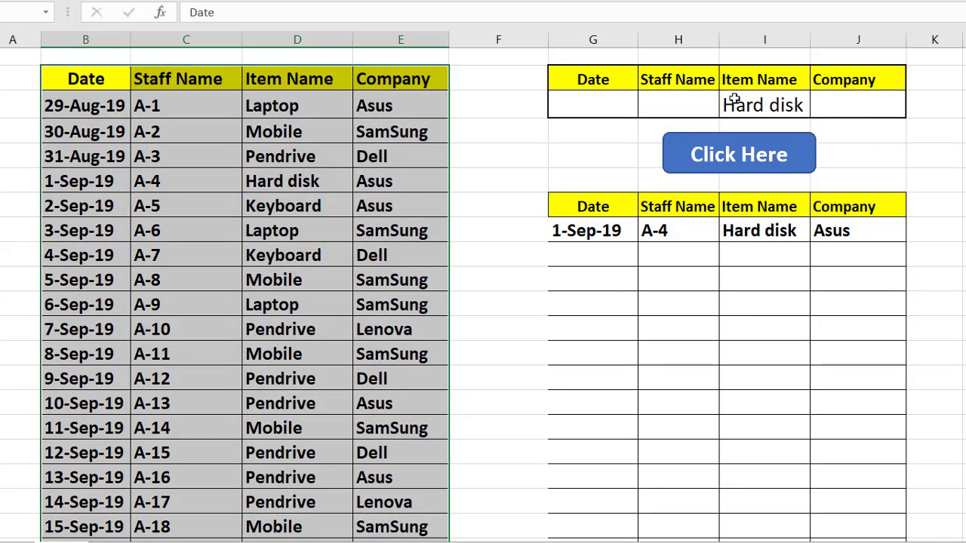
pyautogui.moveTo(593, 79); pyautogui.dragTo(865, 119)
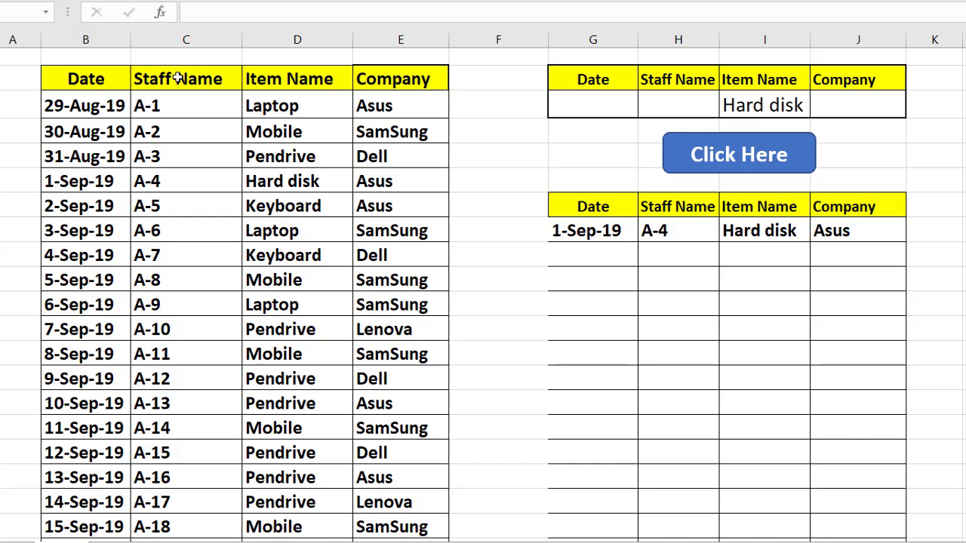
# Clear the Hard disk criterion and rerun the filter with a blank criteria row
pyautogui.click(712, 246)
pyautogui.moveTo(574, 106); pyautogui.dragTo(861, 108)
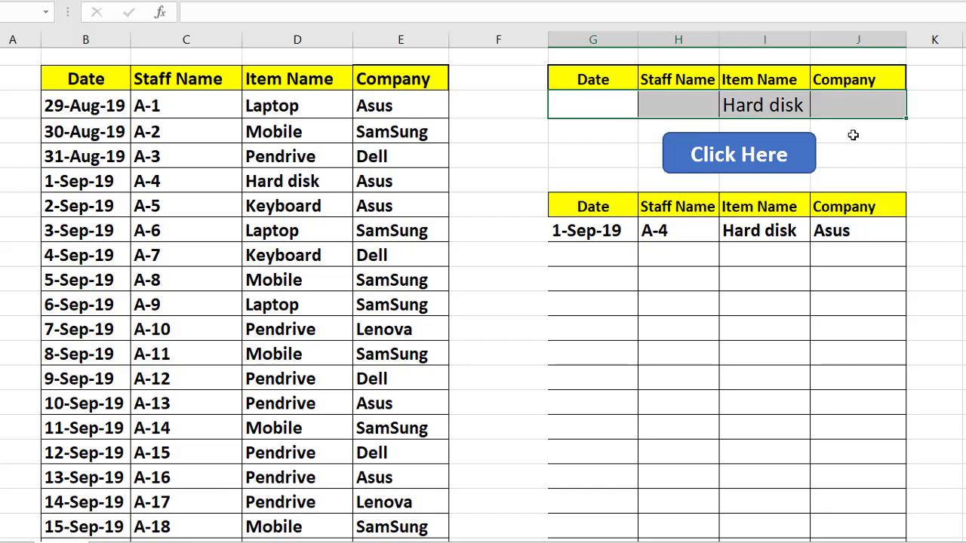
pyautogui.press('Delete')
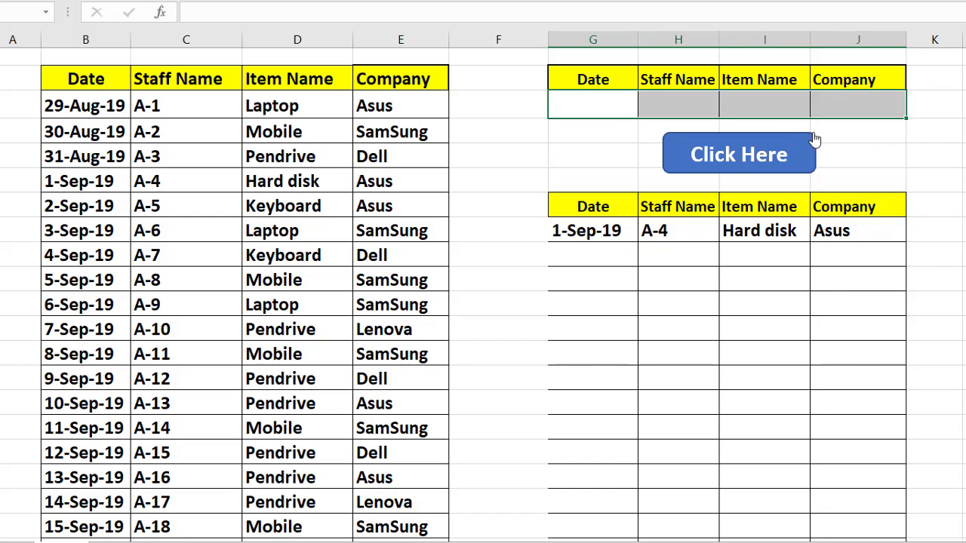
pyautogui.click(814, 140)
# Cut the Click Here button shape off the sheet
pyautogui.rightClick(813, 136)
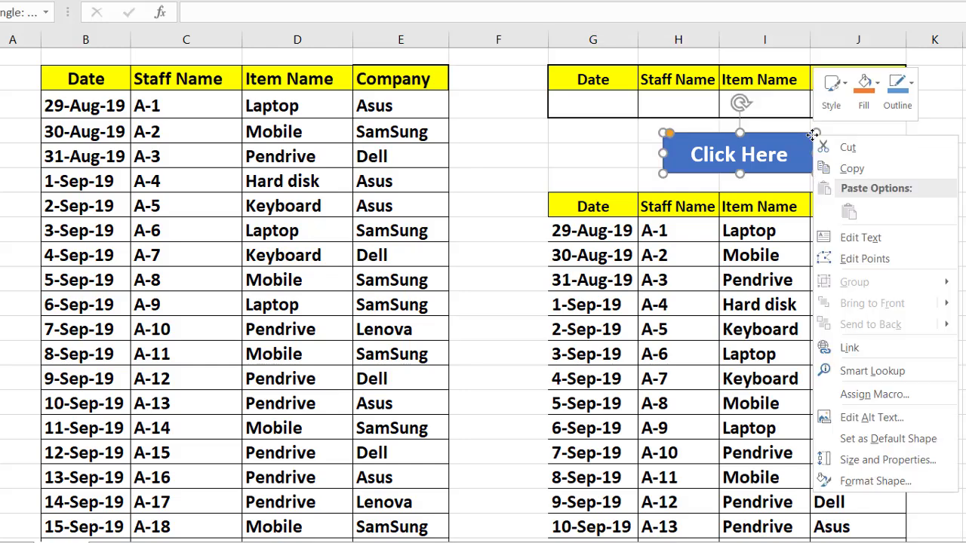
pyautogui.click(838, 148)
pyautogui.click(852, 149)
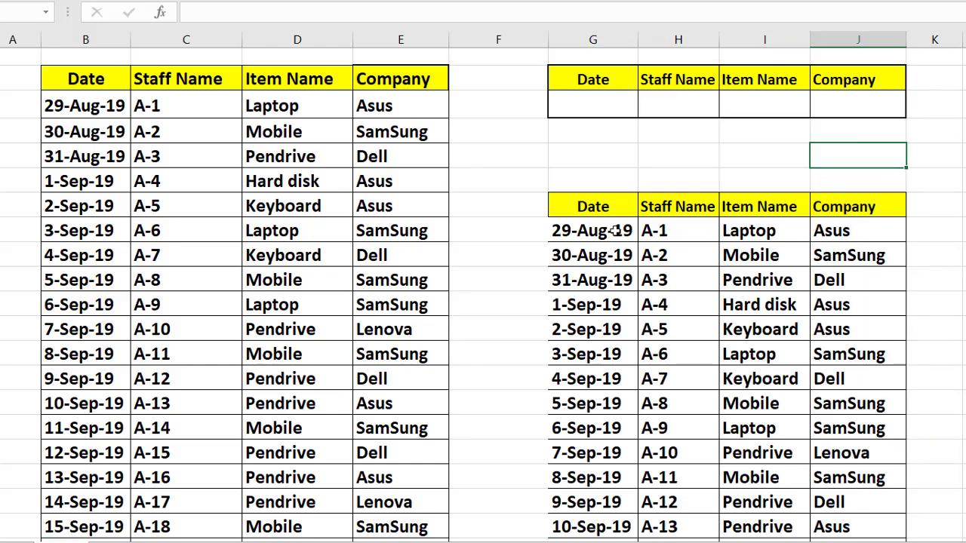
# Delete the old filtered results in columns G to J
pyautogui.moveTo(616, 230); pyautogui.dragTo(870, 518)
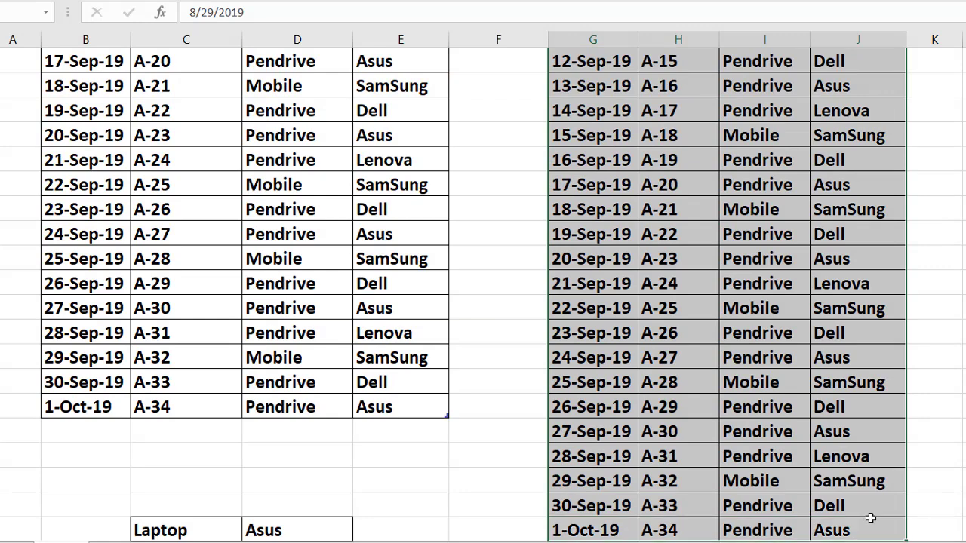
pyautogui.moveTo(871, 518); pyautogui.dragTo(865, 406)
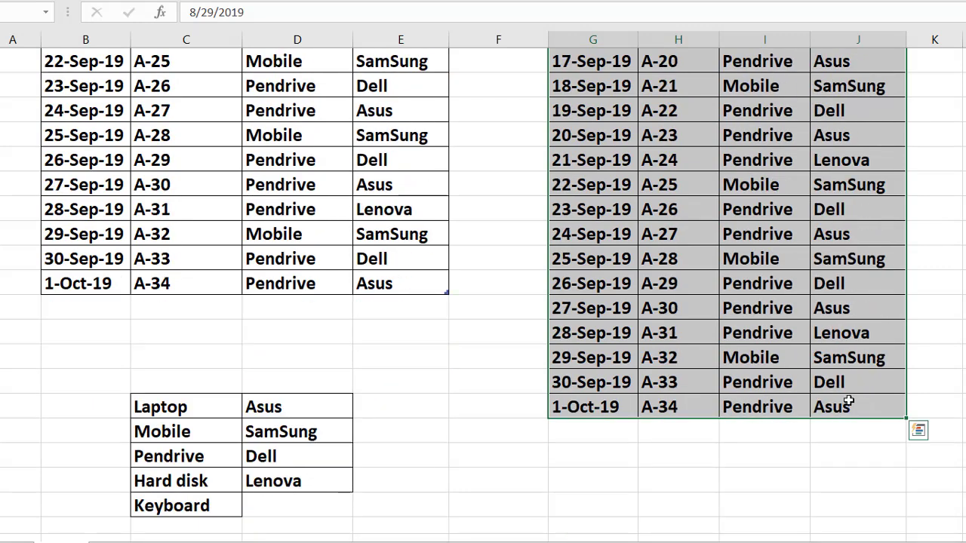
pyautogui.press('Delete')
pyautogui.scroll(9, 849, 400)
pyautogui.scroll(-9, 679, 385)
pyautogui.scroll(-3, 576, 363)
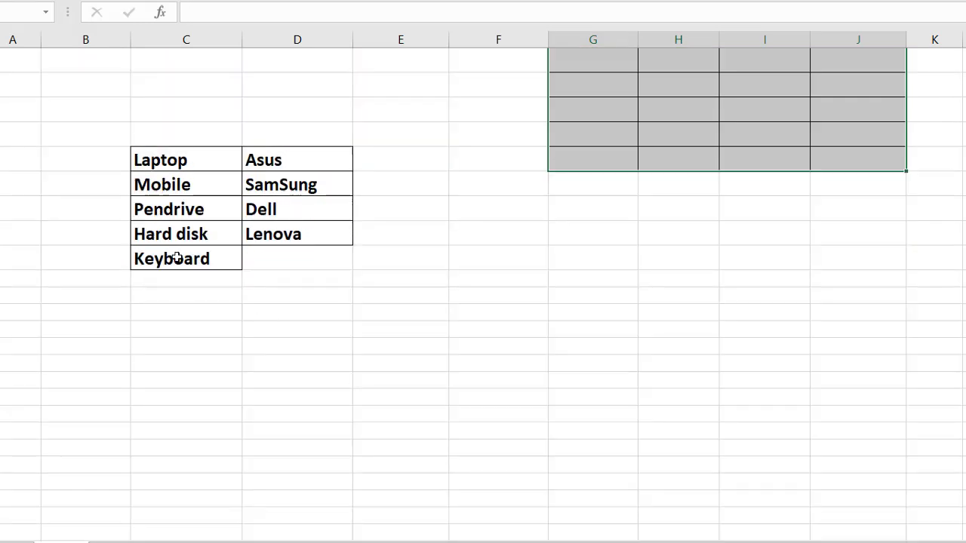
# Delete the old item and company lists below the data table
pyautogui.moveTo(138, 159)
pyautogui.mouseDown()
pyautogui.moveTo(289, 237)
pyautogui.moveTo(293, 267)
pyautogui.mouseUp()
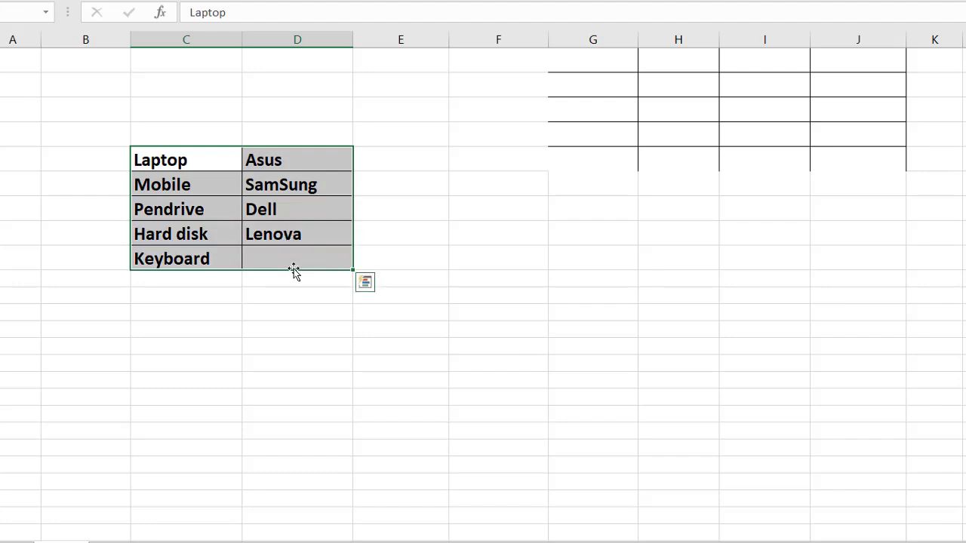
pyautogui.press('Delete')
pyautogui.scroll(3, 492, 209)
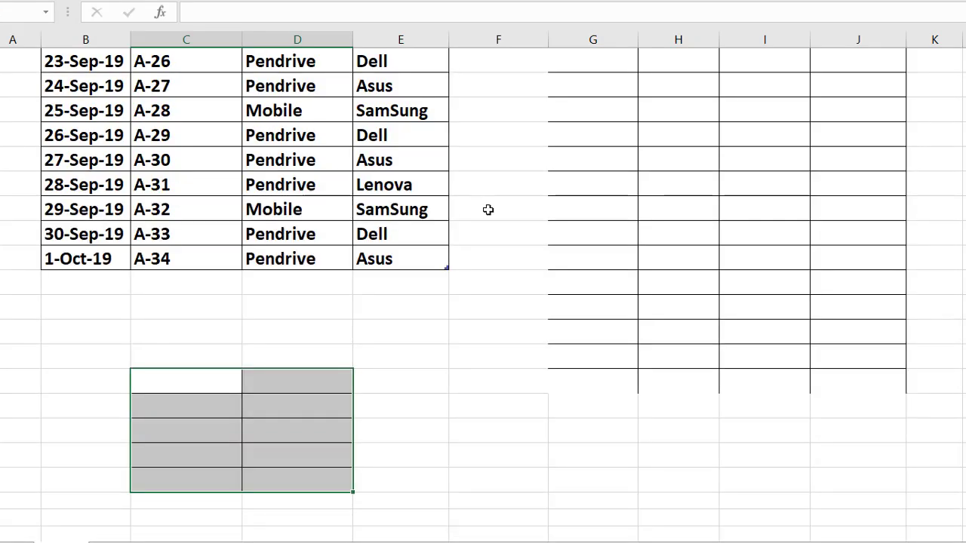
pyautogui.scroll(4, 491, 212)
pyautogui.scroll(5, 494, 214)
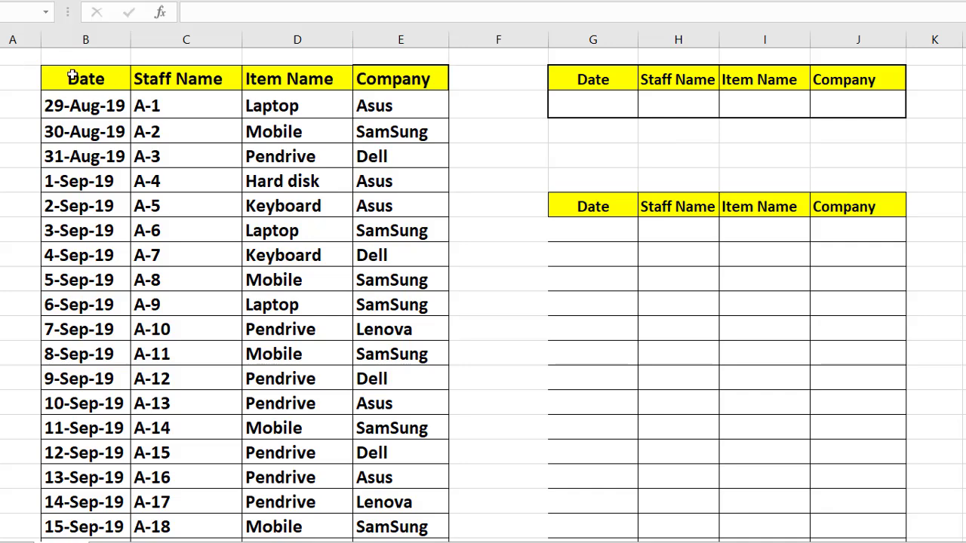
pyautogui.moveTo(73, 78)
pyautogui.mouseDown()
pyautogui.moveTo(371, 132)
pyautogui.moveTo(411, 537)
pyautogui.moveTo(414, 431)
pyautogui.mouseUp()
pyautogui.scroll(7, 440, 224)
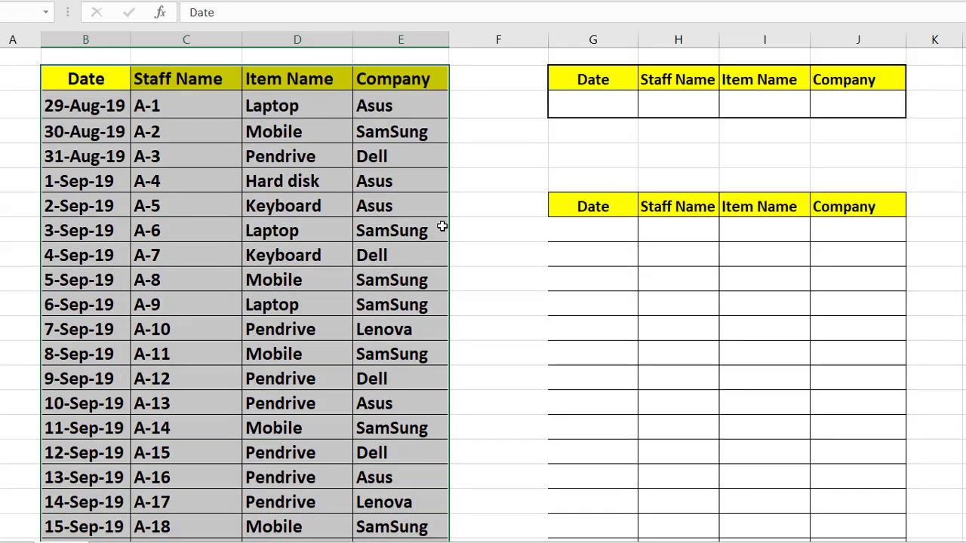
pyautogui.click(963, 130)
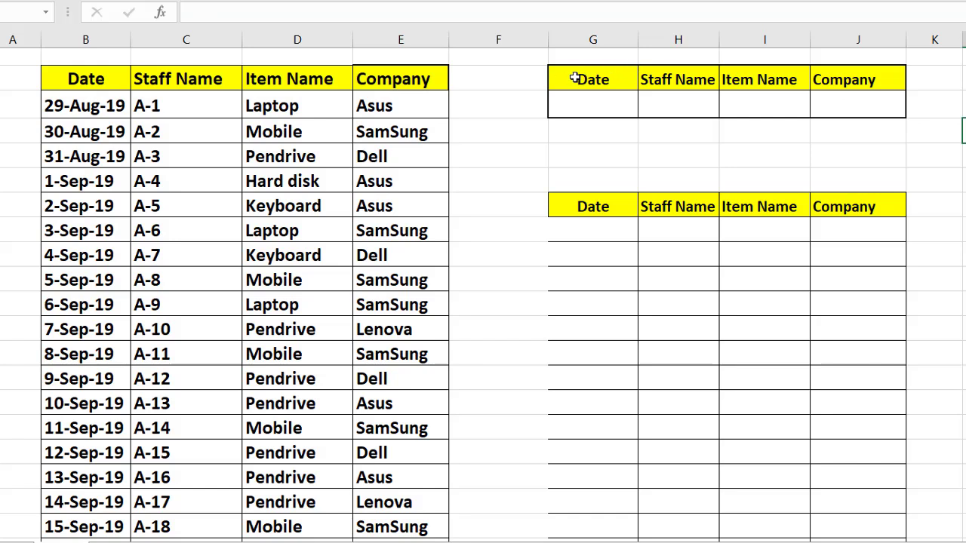
pyautogui.moveTo(561, 77); pyautogui.dragTo(828, 82)
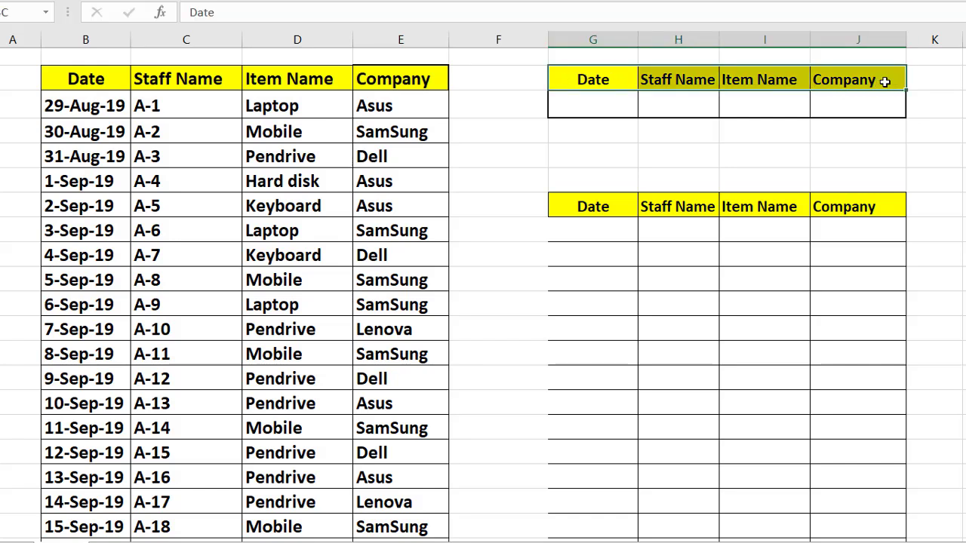
pyautogui.moveTo(584, 210); pyautogui.dragTo(881, 204)
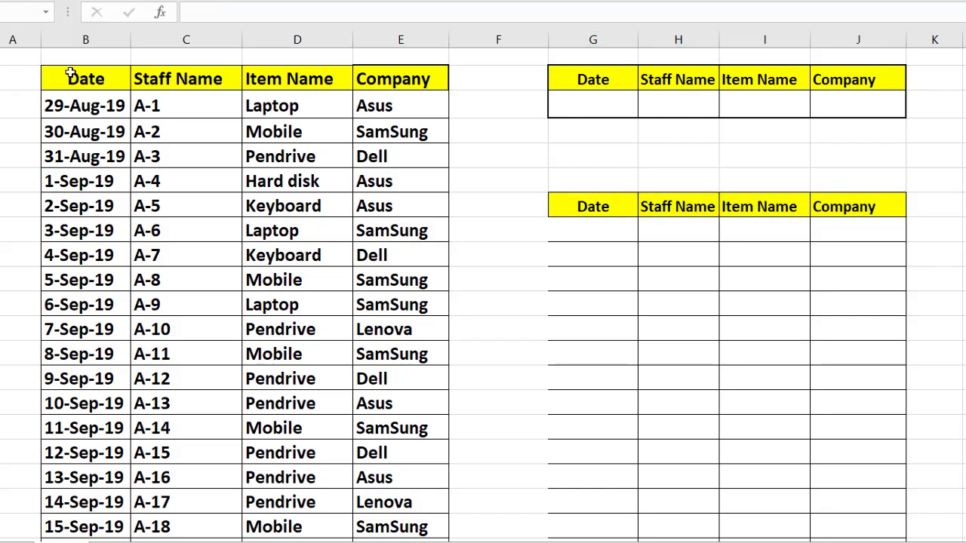
pyautogui.moveTo(58, 79); pyautogui.dragTo(392, 532)
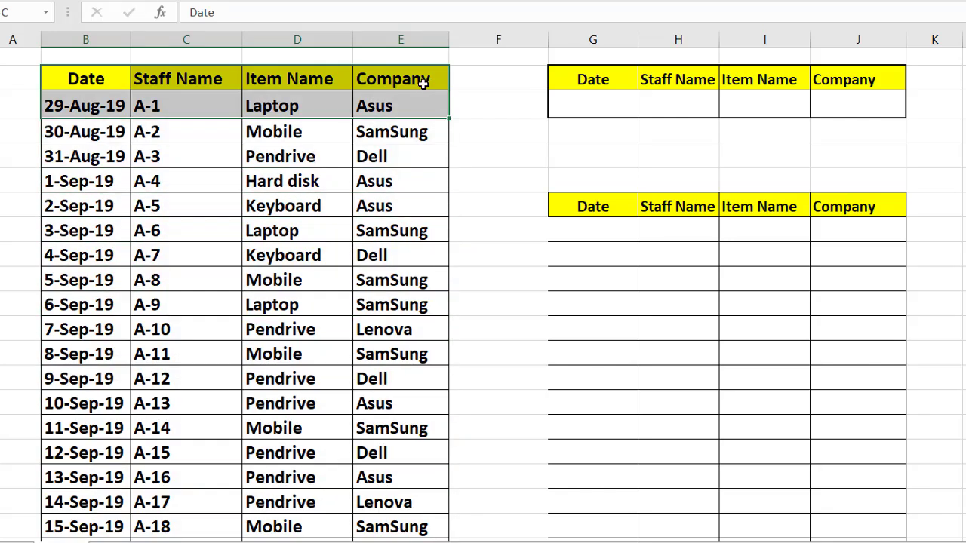
pyautogui.moveTo(392, 532); pyautogui.dragTo(425, 80)
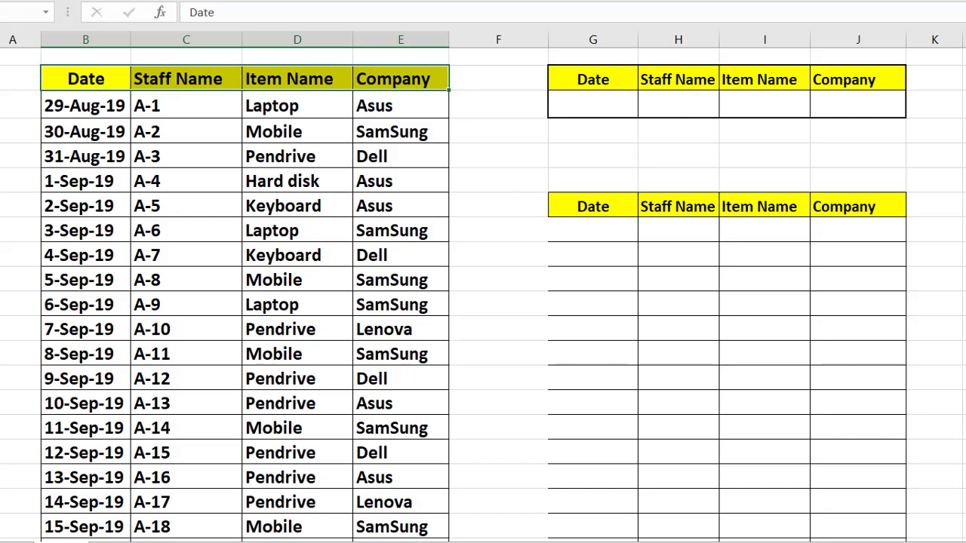
pyautogui.moveTo(608, 79); pyautogui.dragTo(852, 78)
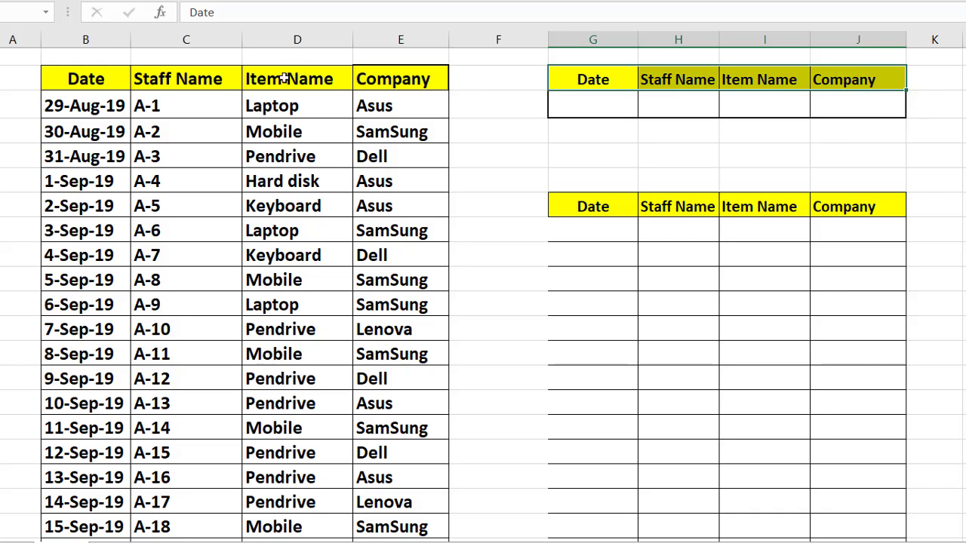
pyautogui.click(964, 155)
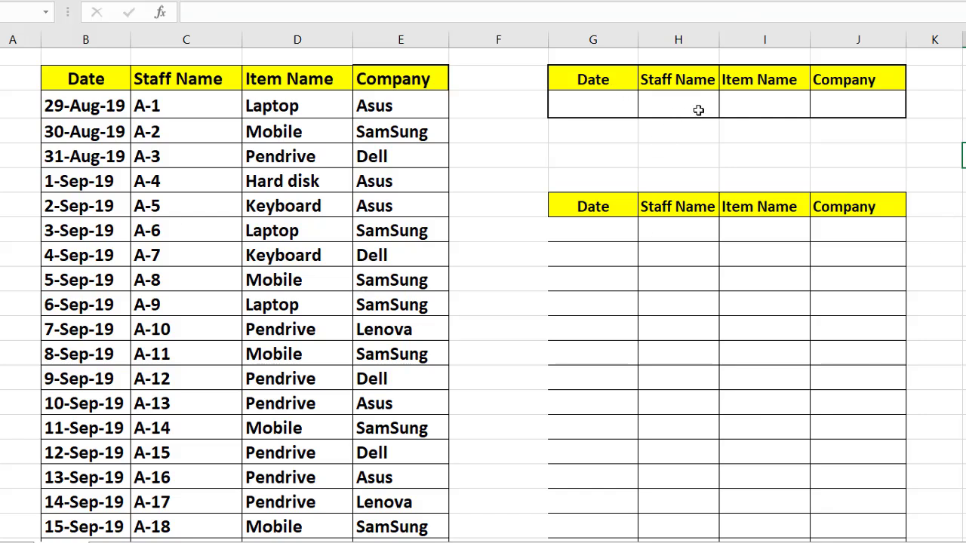
pyautogui.click(762, 107)
pyautogui.click(855, 99)
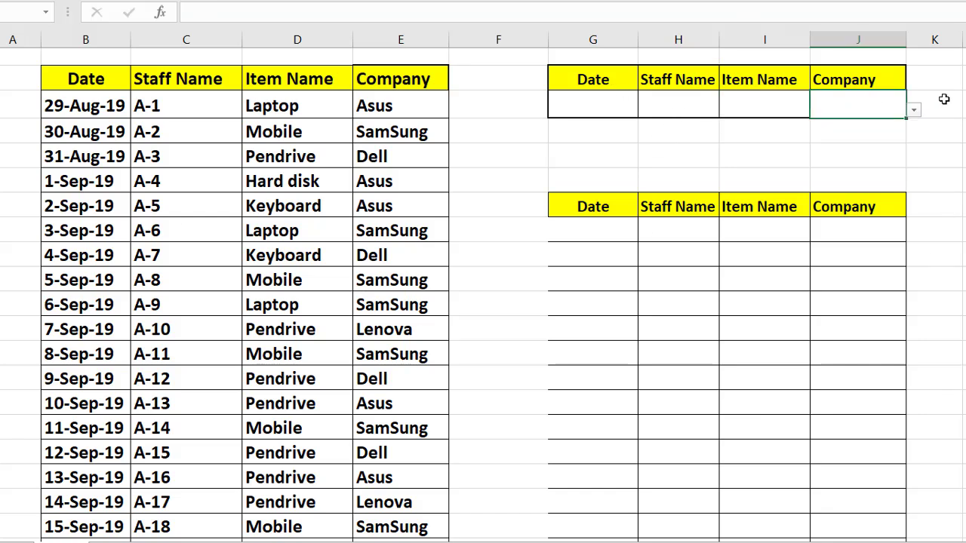
pyautogui.click(752, 102)
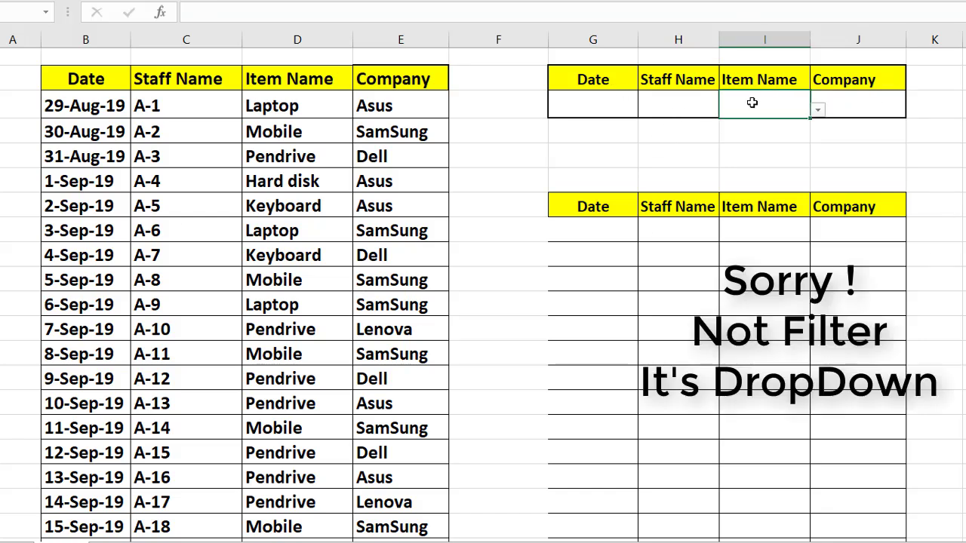
pyautogui.click(818, 109)
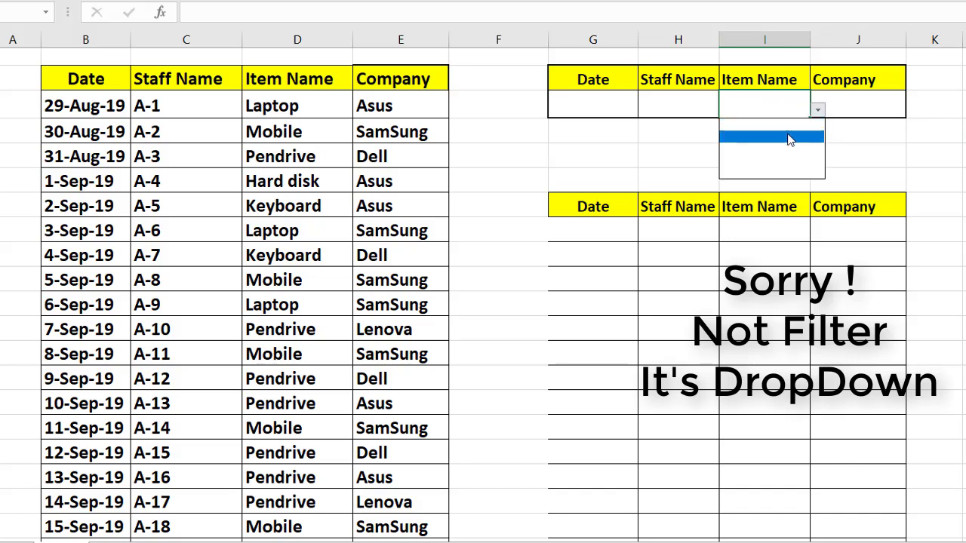
pyautogui.click(920, 154)
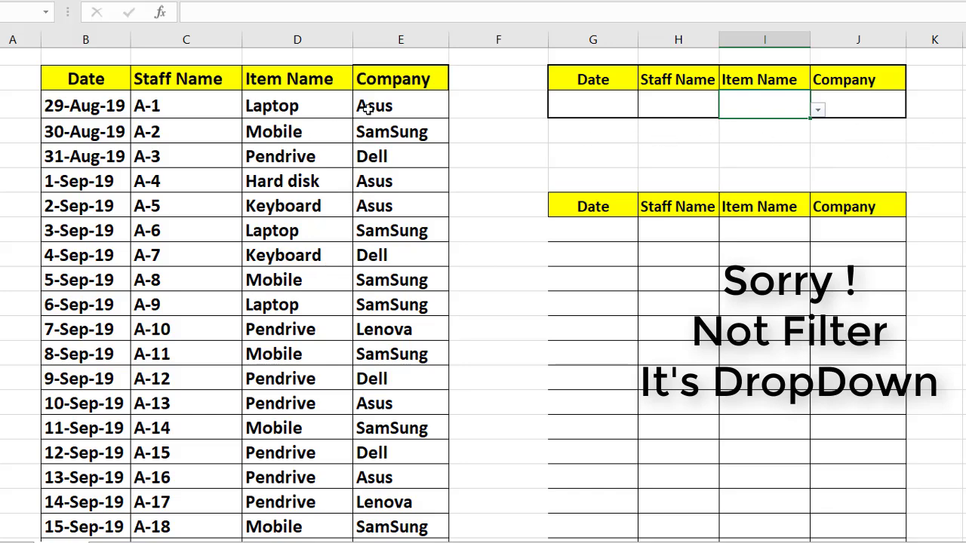
pyautogui.scroll(-1, 346, 164)
pyautogui.scroll(1, 674, 116)
# Copy all the Item Name values from the data table
pyautogui.moveTo(305, 106); pyautogui.dragTo(314, 491)
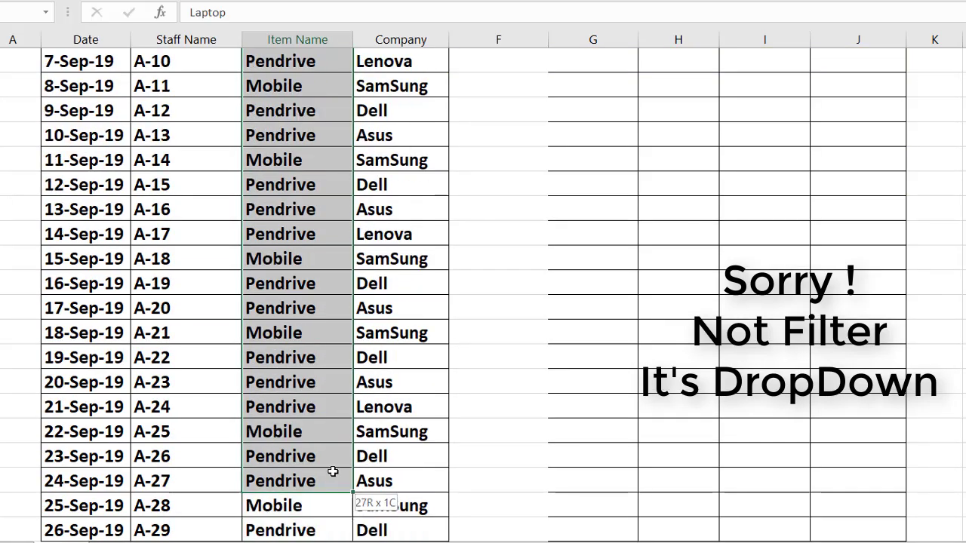
pyautogui.moveTo(314, 532); pyautogui.dragTo(314, 528)
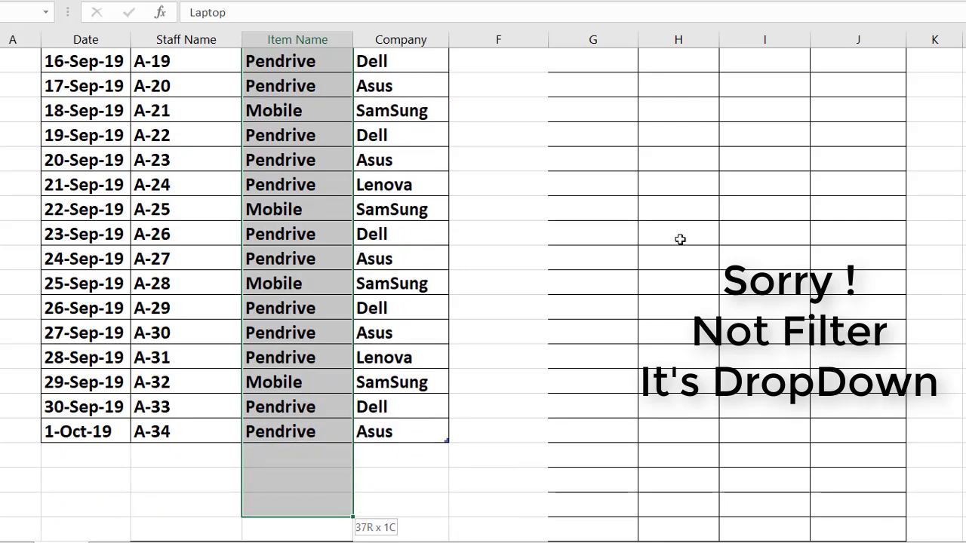
pyautogui.scroll(2, 882, 206)
pyautogui.click(804, 111)
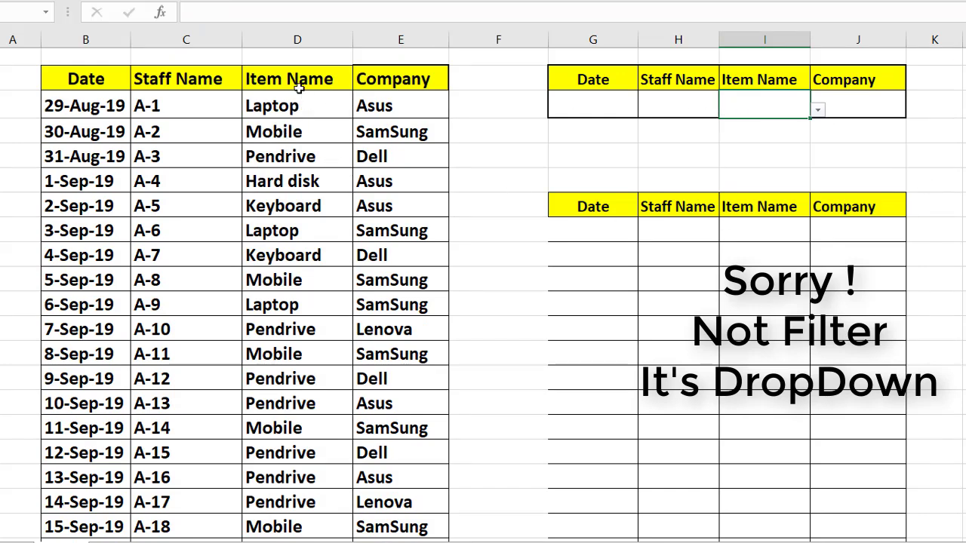
pyautogui.moveTo(294, 106)
pyautogui.mouseDown()
pyautogui.moveTo(298, 537)
pyautogui.moveTo(301, 512)
pyautogui.mouseUp()
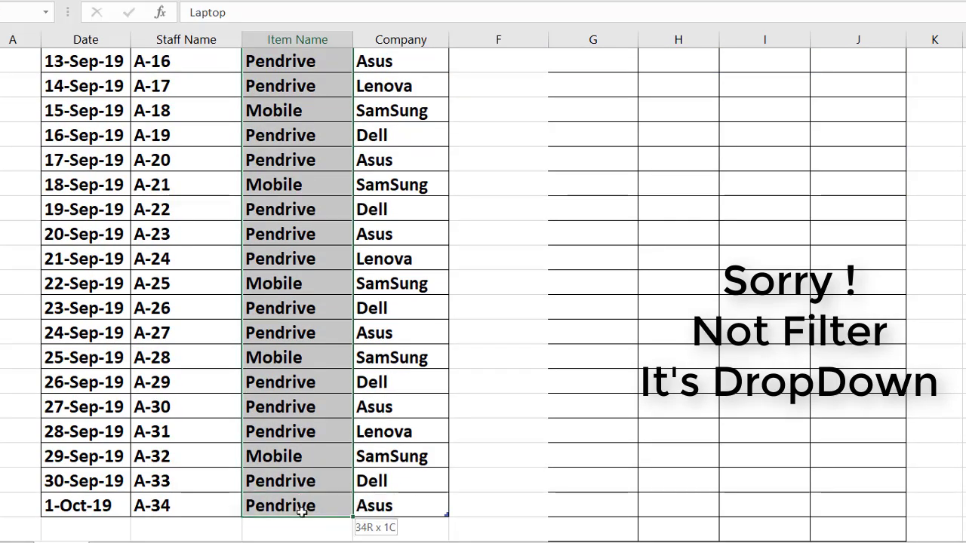
pyautogui.rightClick(259, 162)
pyautogui.click(319, 197)
# Paste the Item Name values into an empty column C cell below the table
pyautogui.scroll(5, 277, 372)
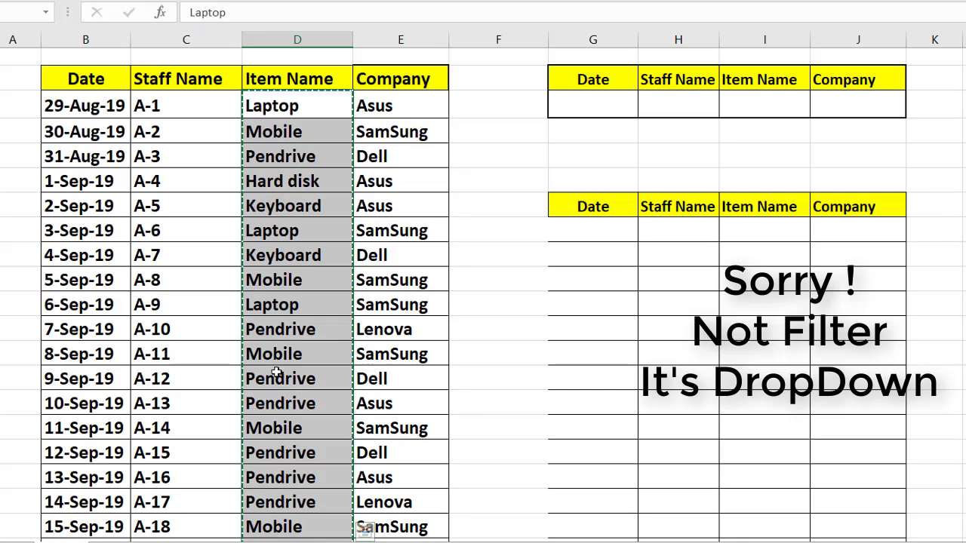
pyautogui.scroll(-5, 277, 372)
pyautogui.scroll(-10, 267, 356)
pyautogui.scroll(-5, 266, 347)
pyautogui.scroll(2, 265, 346)
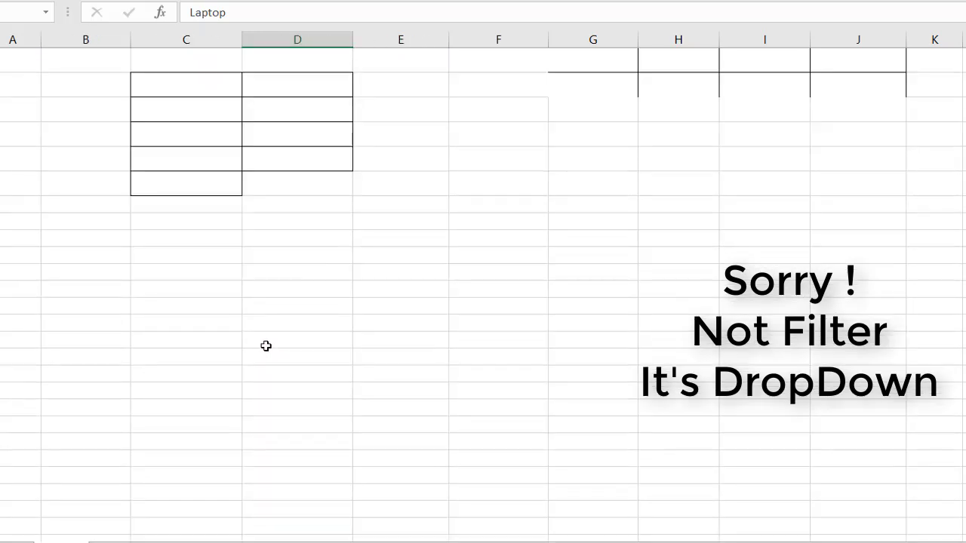
pyautogui.scroll(2, 266, 346)
pyautogui.click(203, 233)
pyautogui.rightClick(203, 234)
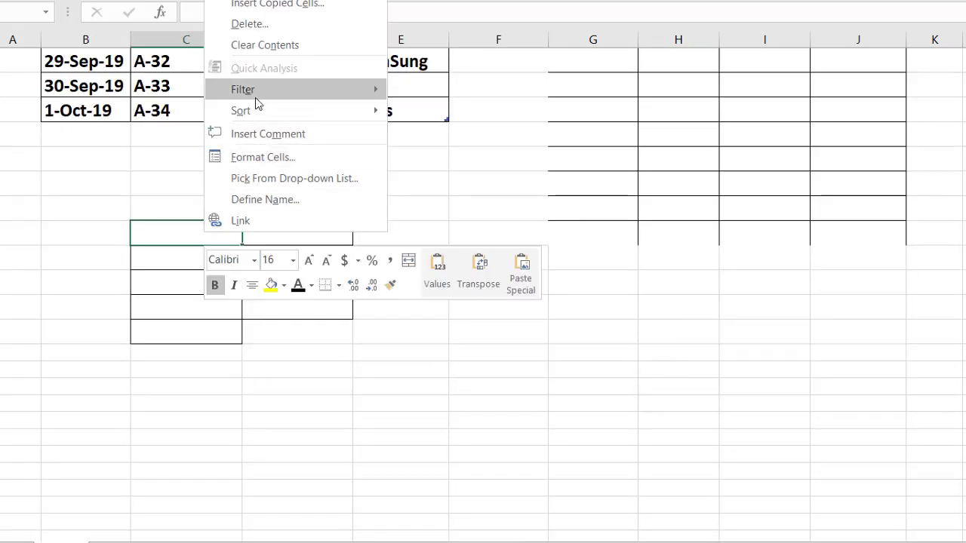
pyautogui.click(219, 2)
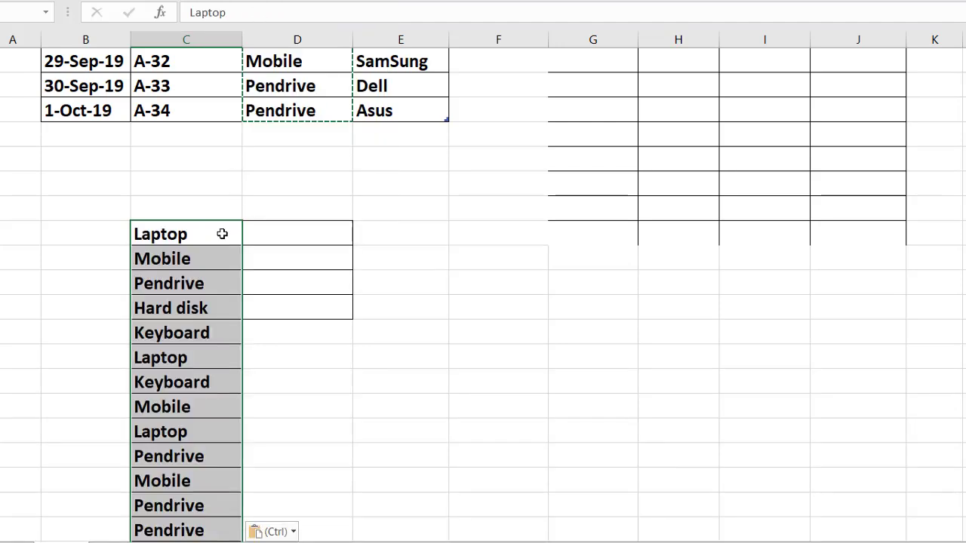
pyautogui.scroll(-2, 230, 290)
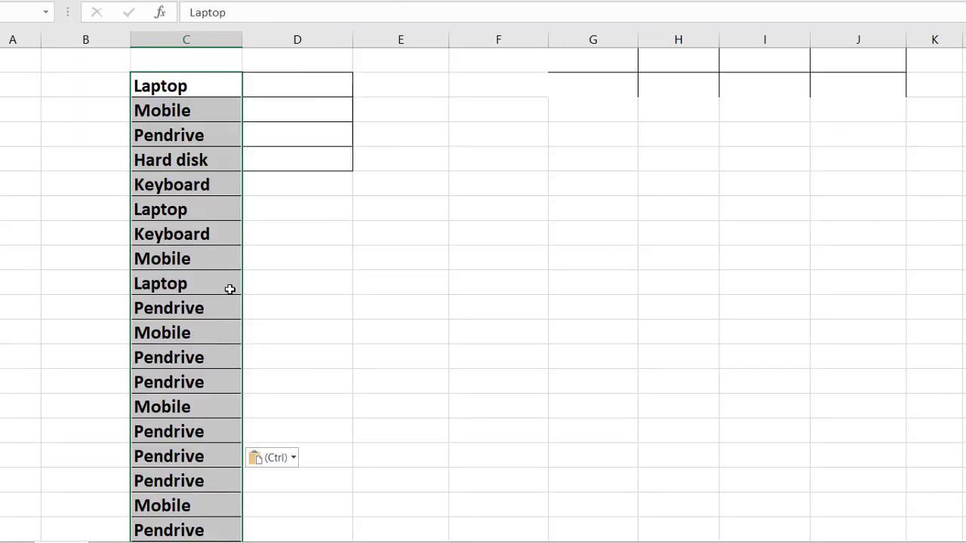
pyautogui.scroll(-3, 228, 289)
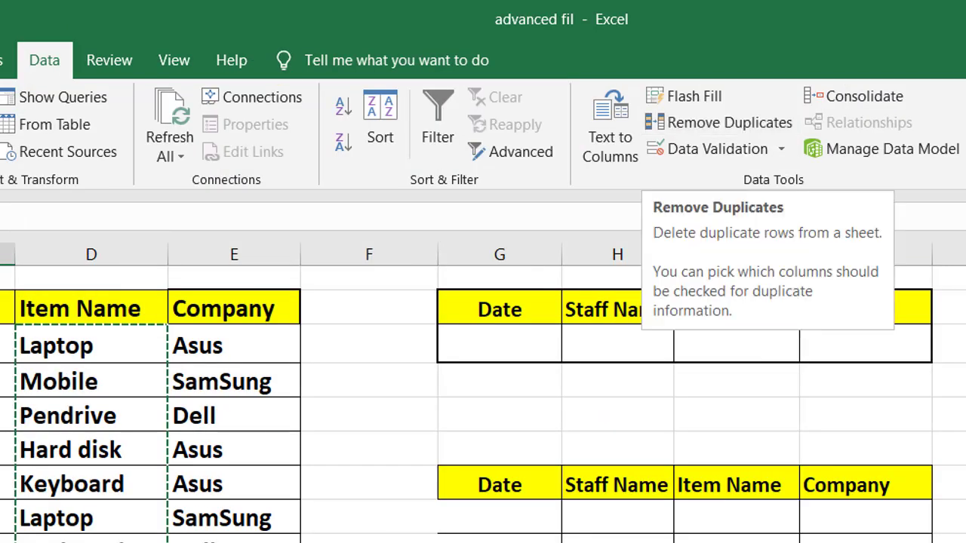
# Remove duplicates from the pasted list, leaving Laptop, Mobile, Pendrive, Hard disk and Keyboard
pyautogui.scroll(-3, 483, 400)
pyautogui.scroll(-3, 483, 400)
pyautogui.scroll(-5, 483, 400)
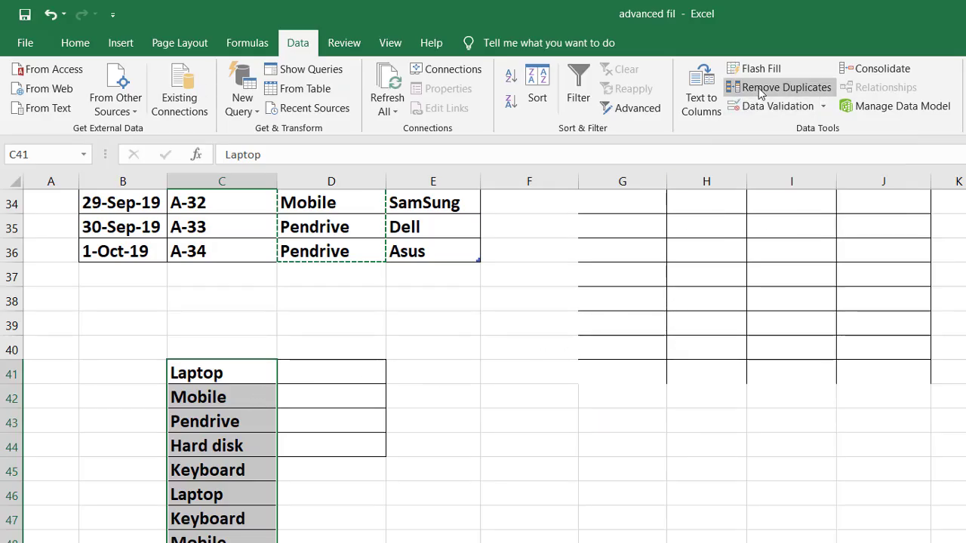
pyautogui.click(776, 90)
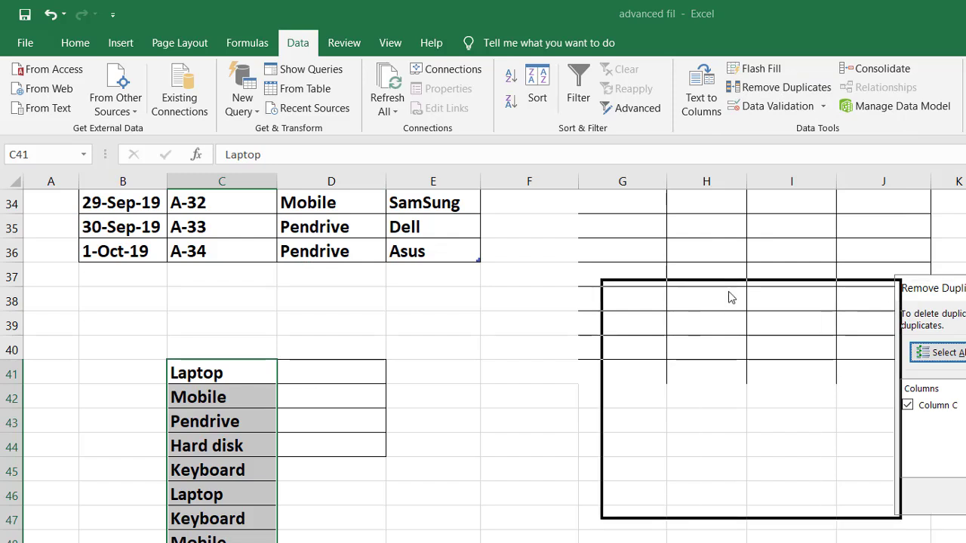
pyautogui.moveTo(928, 287); pyautogui.dragTo(635, 291)
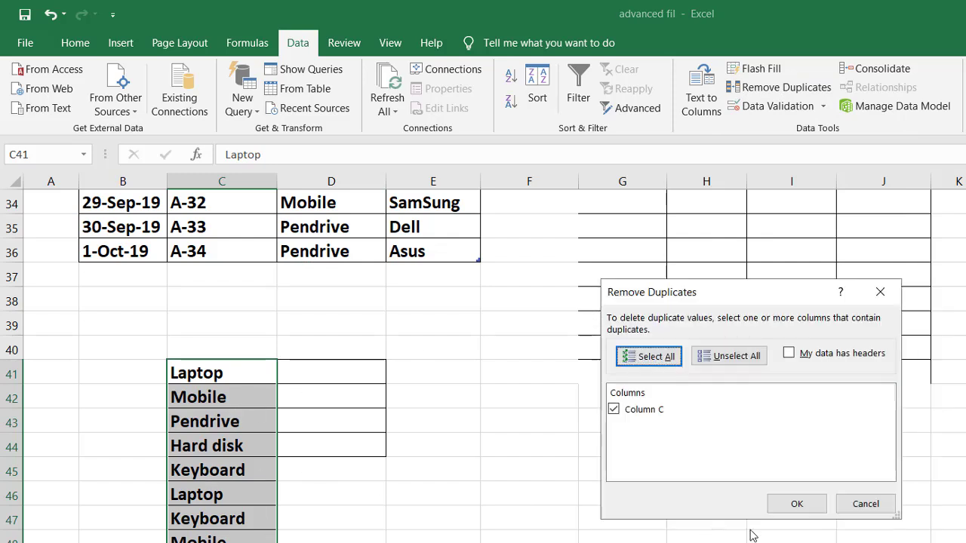
pyautogui.click(798, 504)
pyautogui.click(679, 418)
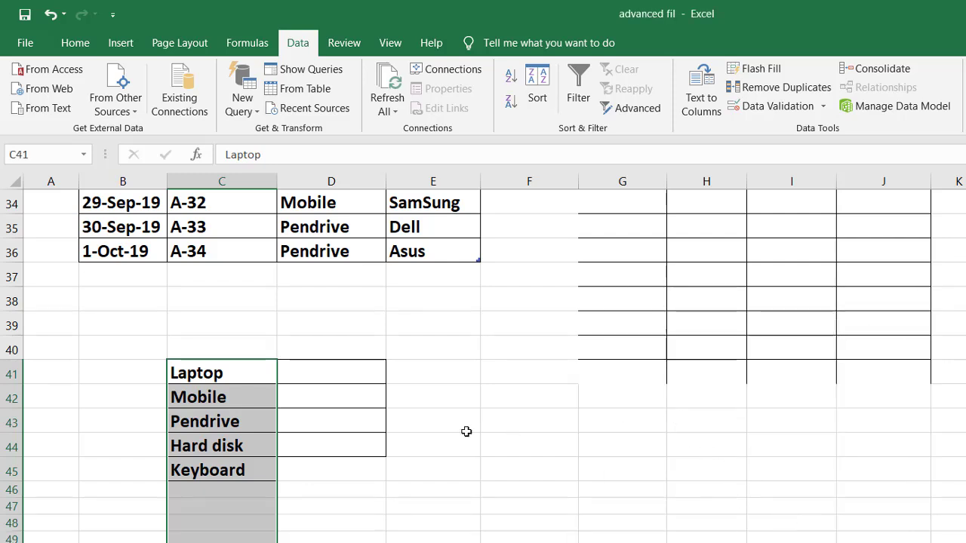
# Select the unique item list in C41:C45
pyautogui.click(292, 541)
pyautogui.moveTo(226, 371); pyautogui.dragTo(224, 482)
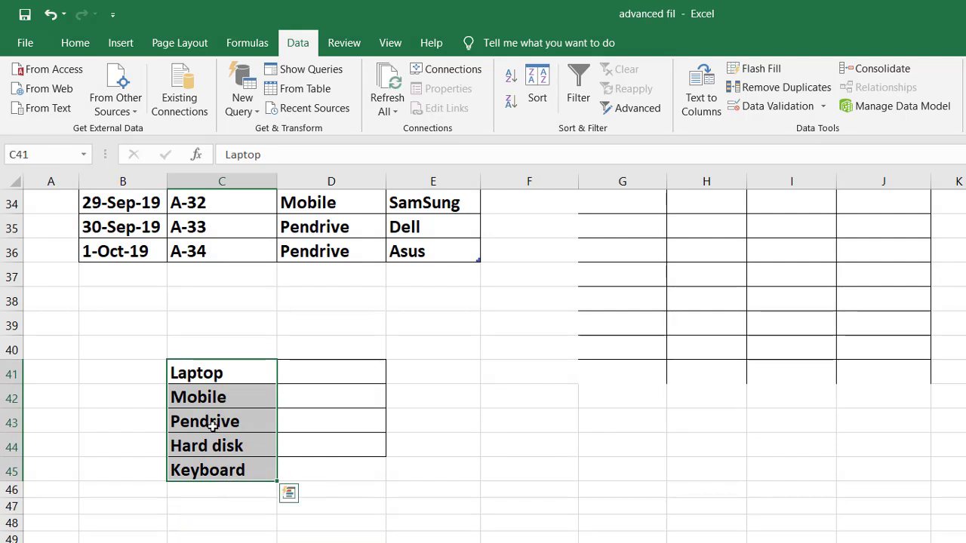
pyautogui.moveTo(227, 370)
pyautogui.mouseDown()
pyautogui.moveTo(219, 484)
pyautogui.moveTo(219, 472)
pyautogui.mouseUp()
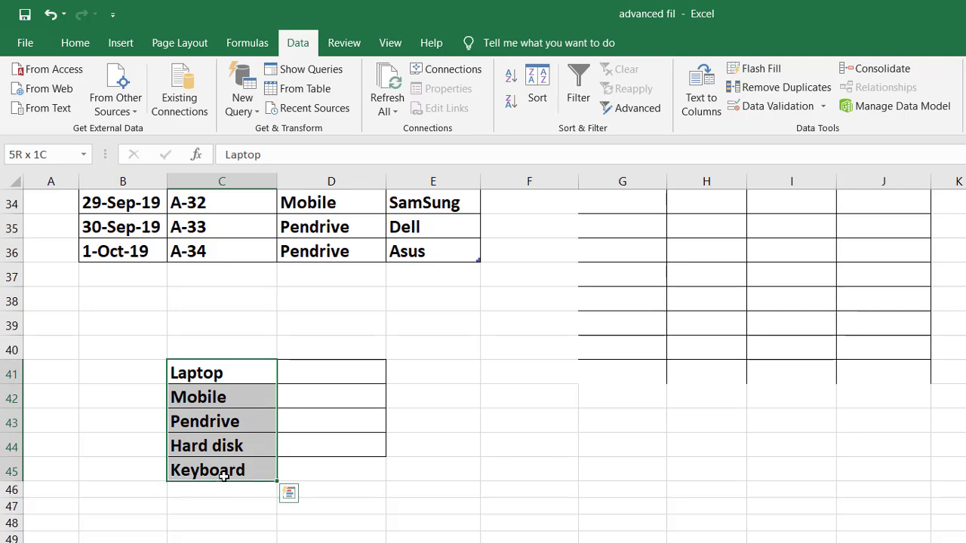
pyautogui.scroll(3, 487, 385)
pyautogui.scroll(8, 483, 386)
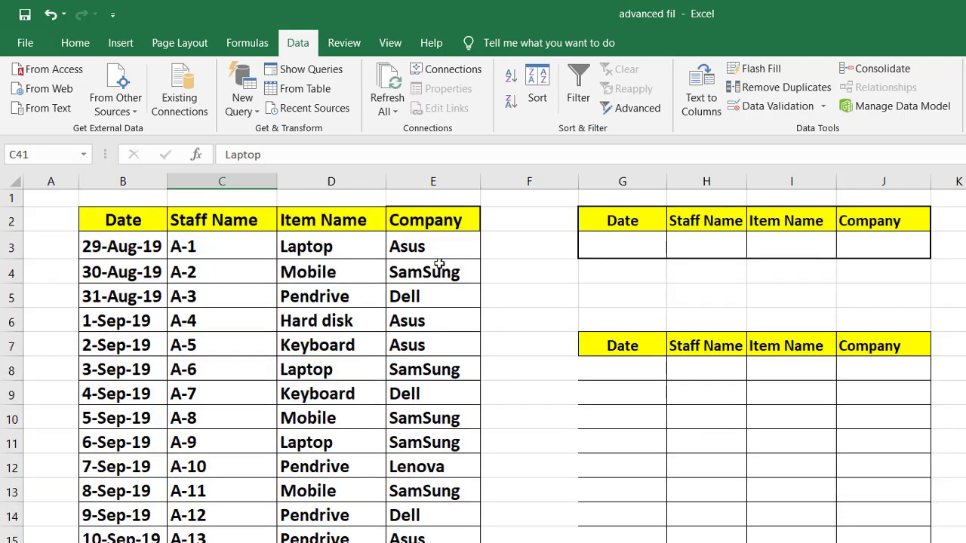
# Copy the Company values from E3 downward
pyautogui.moveTo(451, 240); pyautogui.dragTo(434, 542)
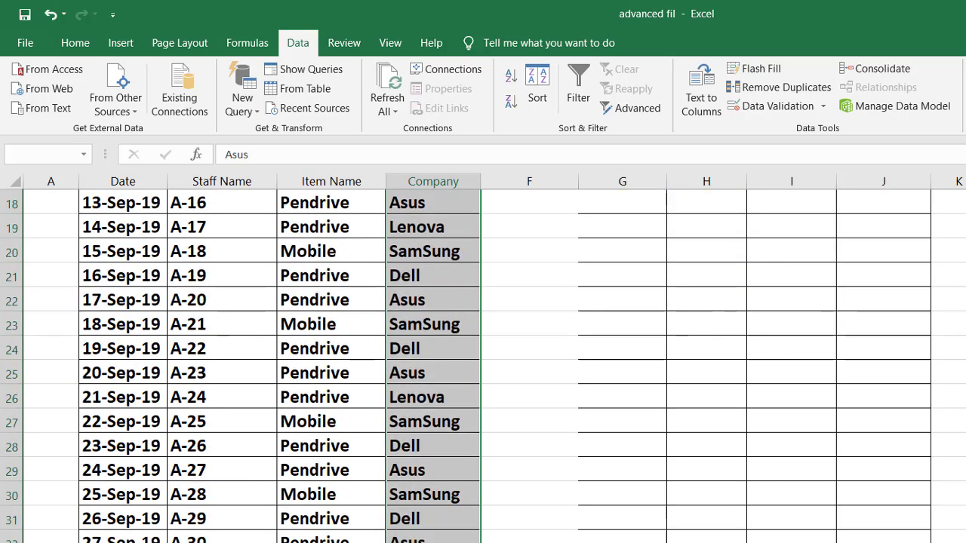
pyautogui.rightClick(429, 305)
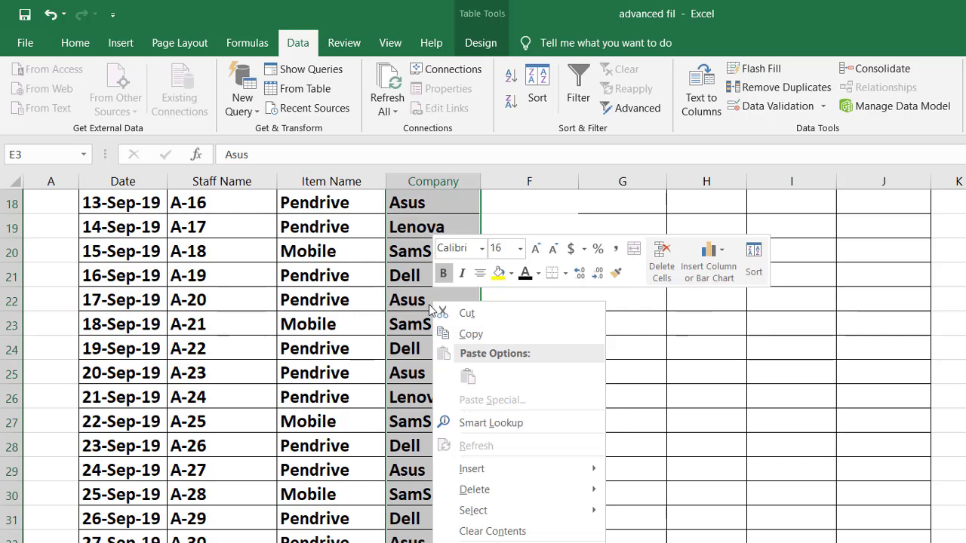
pyautogui.rightClick(407, 228)
pyautogui.click(422, 258)
# Paste the Company values into column D starting at D41
pyautogui.scroll(6, 434, 473)
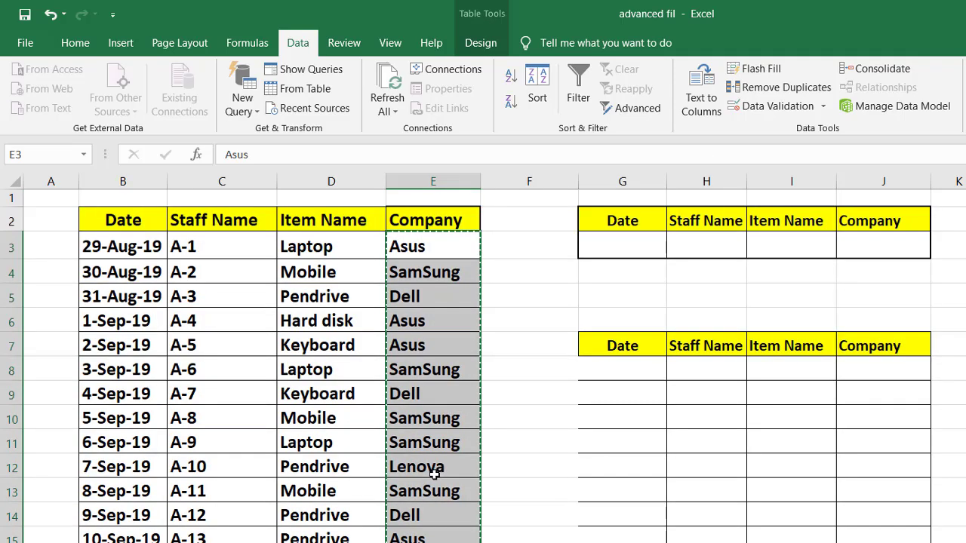
pyautogui.scroll(-10, 435, 474)
pyautogui.scroll(-6, 425, 481)
pyautogui.scroll(4, 425, 480)
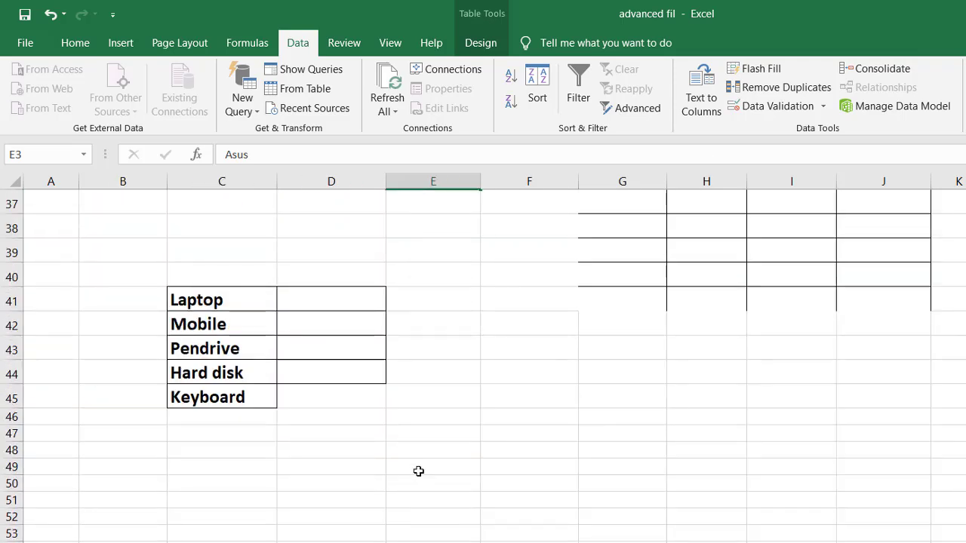
pyautogui.click(340, 307)
pyautogui.rightClick(340, 306)
pyautogui.click(375, 373)
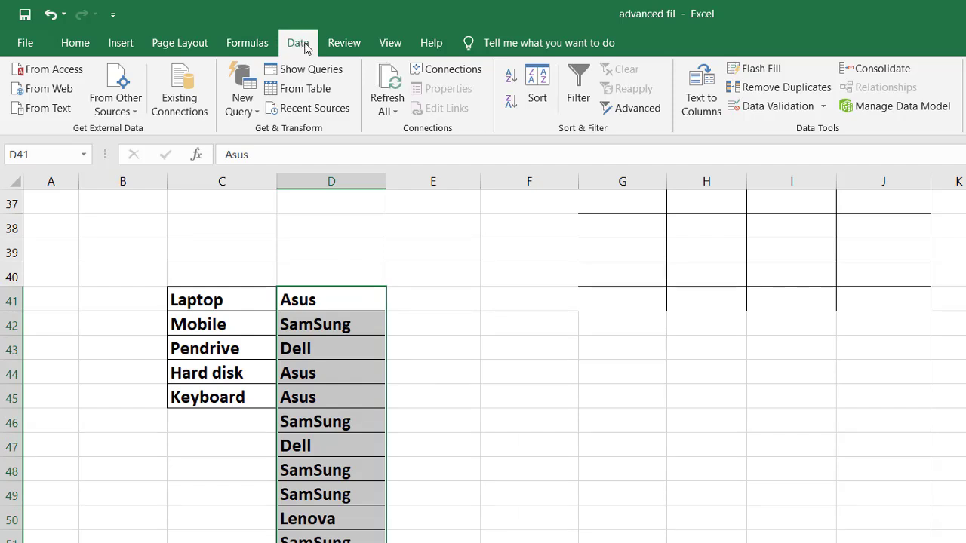
# Remove duplicates within the current selection only, leaving Asus, SamSung, Dell and Lenova
pyautogui.click(776, 89)
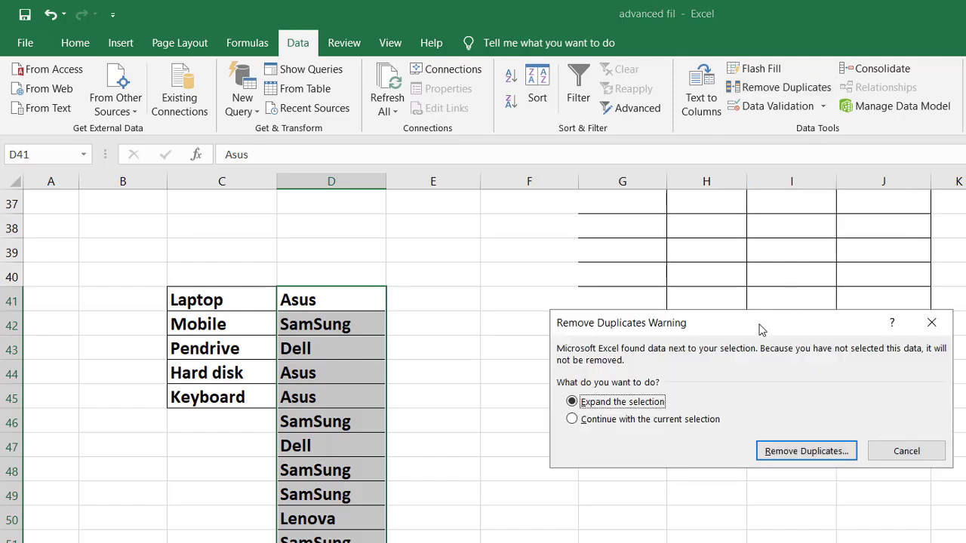
pyautogui.moveTo(751, 330); pyautogui.dragTo(680, 280)
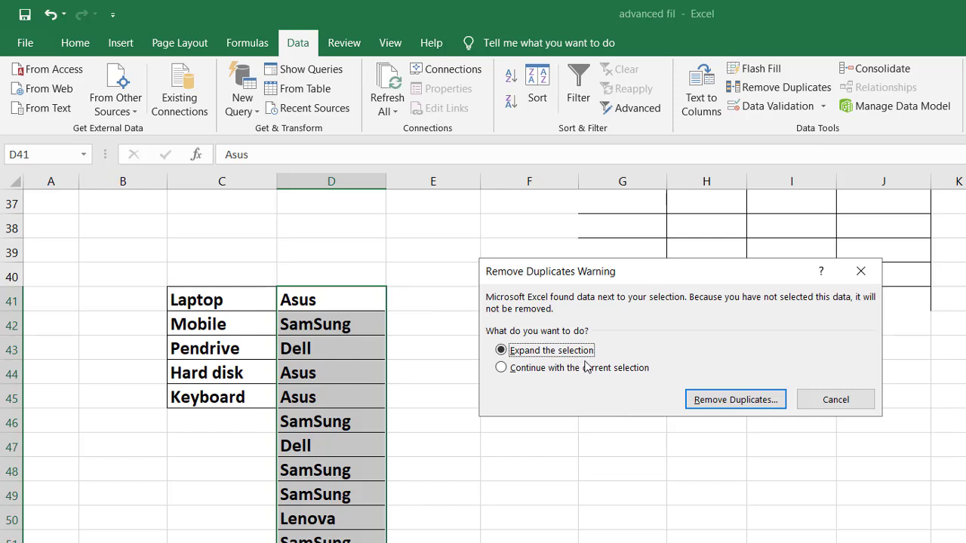
pyautogui.click(584, 370)
pyautogui.click(706, 402)
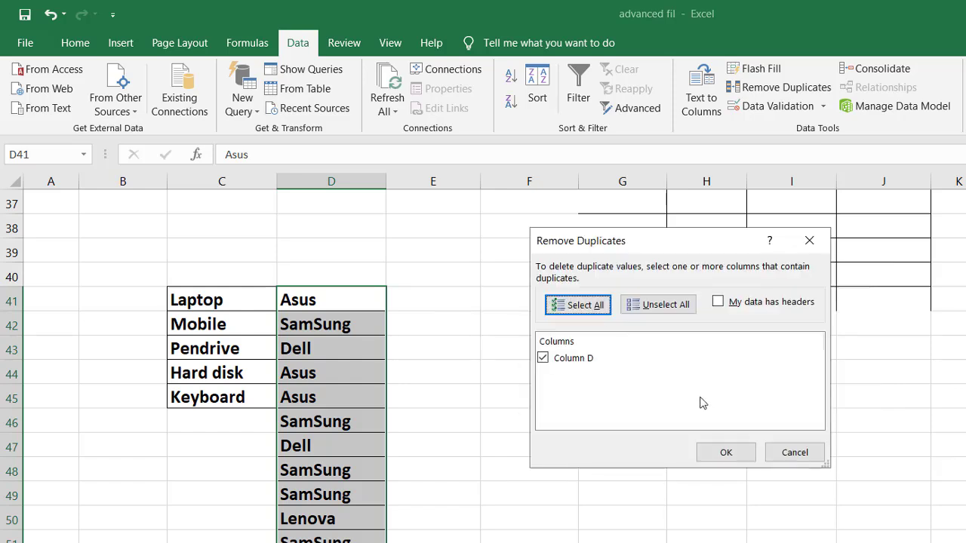
pyautogui.click(726, 453)
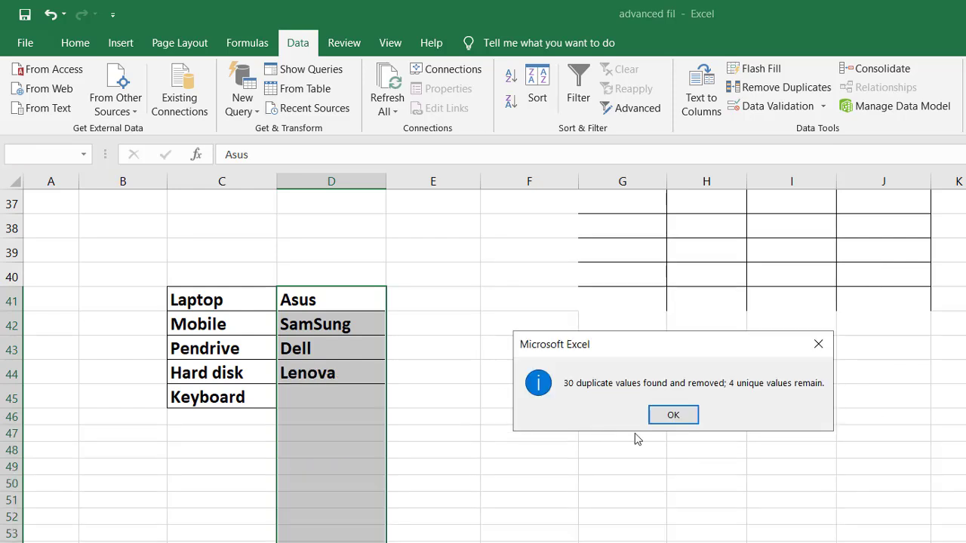
pyautogui.click(683, 417)
# Select the unique companies in D41:D44 and return to the top of the sheet
pyautogui.click(442, 416)
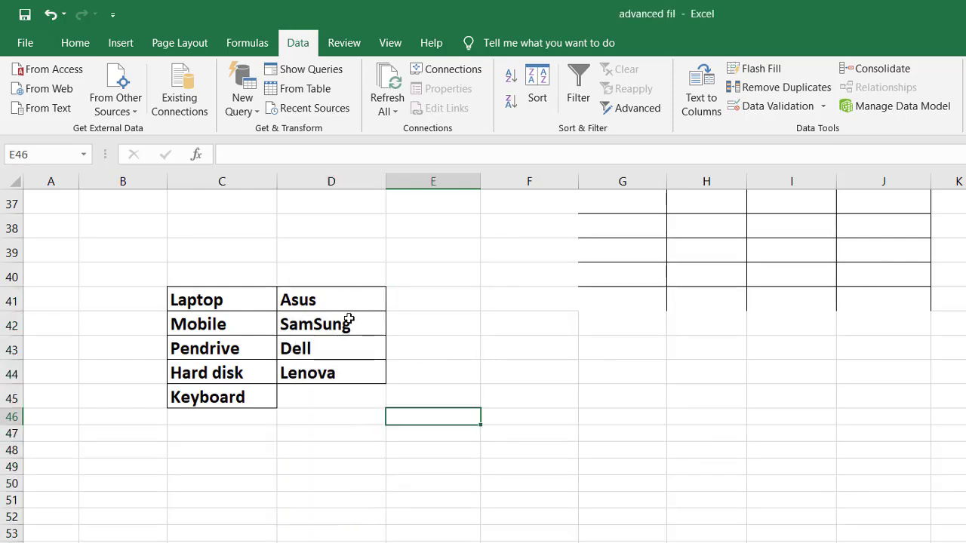
pyautogui.moveTo(349, 302); pyautogui.dragTo(353, 380)
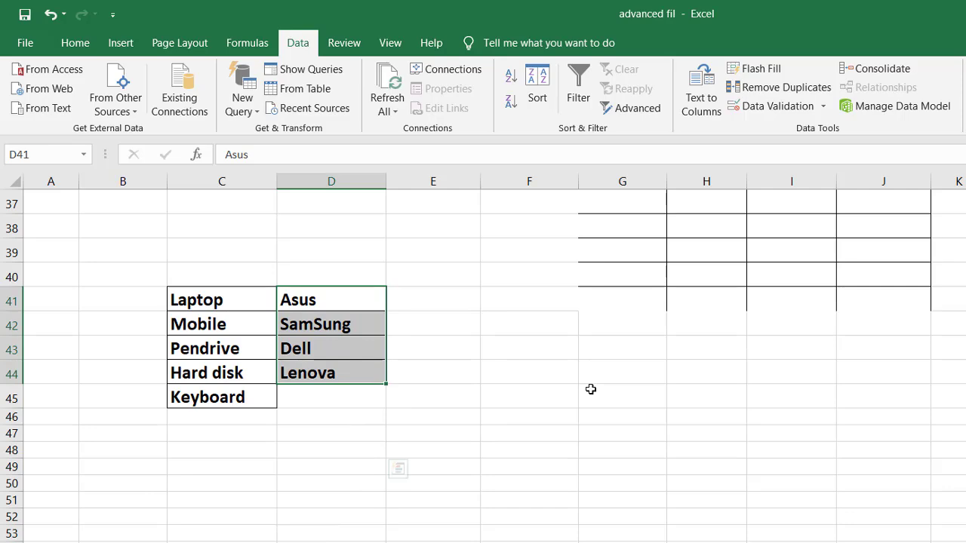
pyautogui.scroll(4, 591, 390)
pyautogui.scroll(5, 591, 390)
pyautogui.scroll(3, 591, 389)
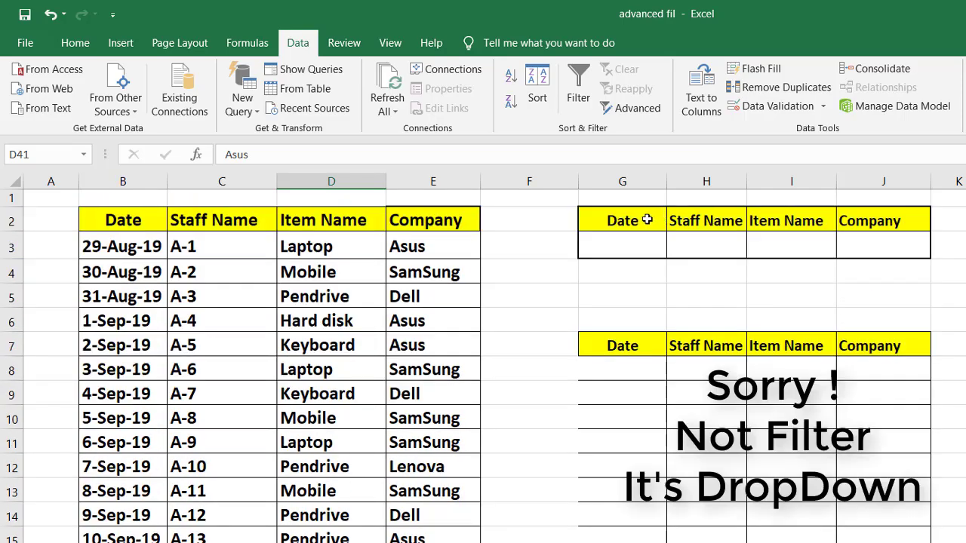
pyautogui.moveTo(647, 220); pyautogui.dragTo(884, 218)
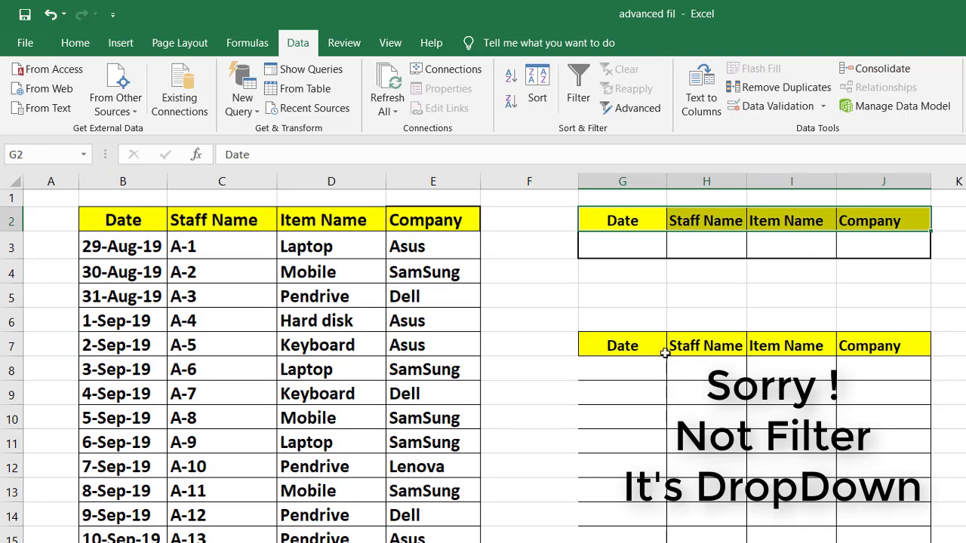
pyautogui.moveTo(624, 346); pyautogui.dragTo(883, 542)
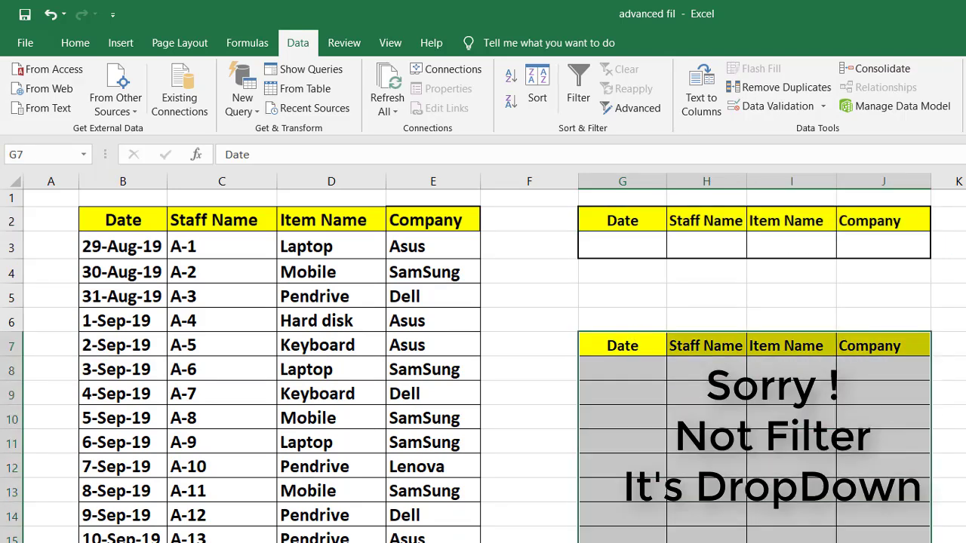
pyautogui.moveTo(618, 219); pyautogui.dragTo(861, 215)
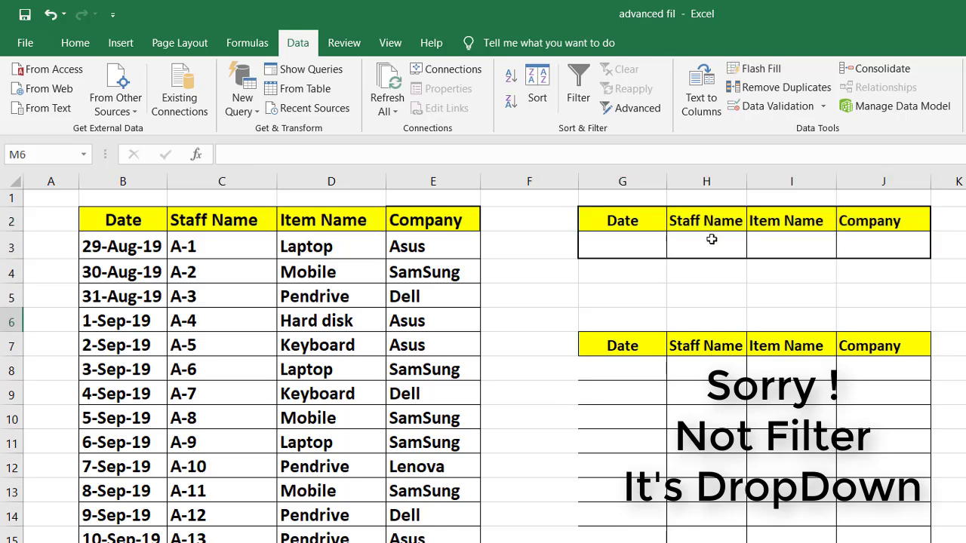
pyautogui.click(815, 246)
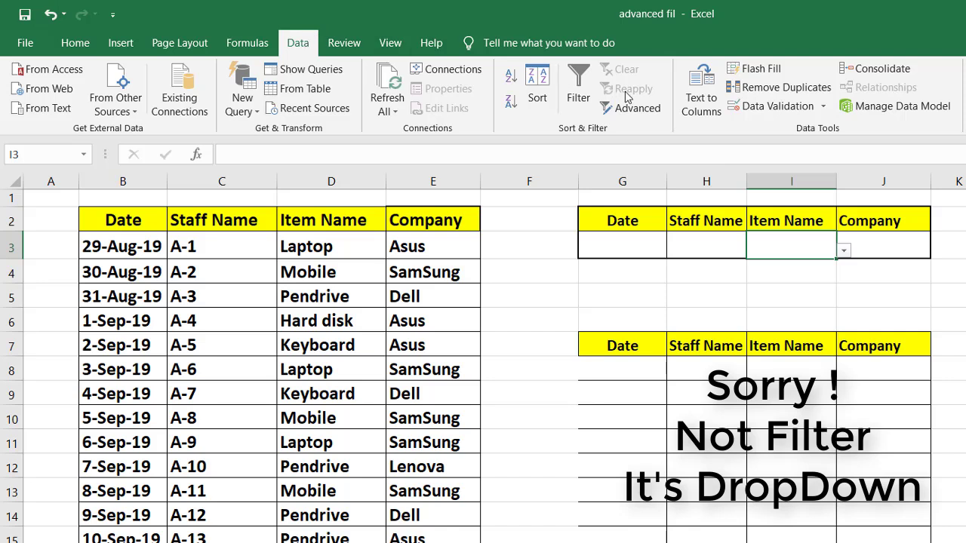
# Start a List data validation on I3 and clear the existing source range
pyautogui.click(823, 108)
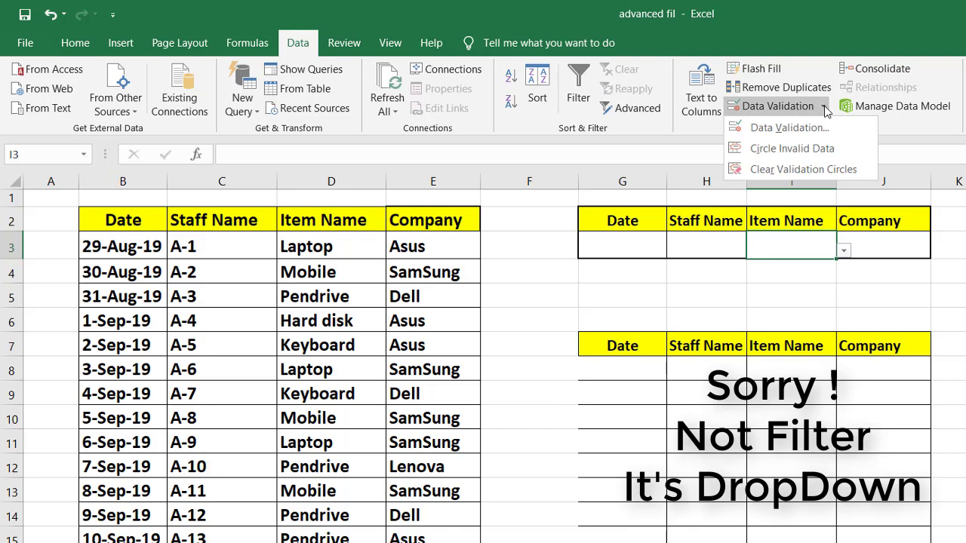
pyautogui.click(809, 130)
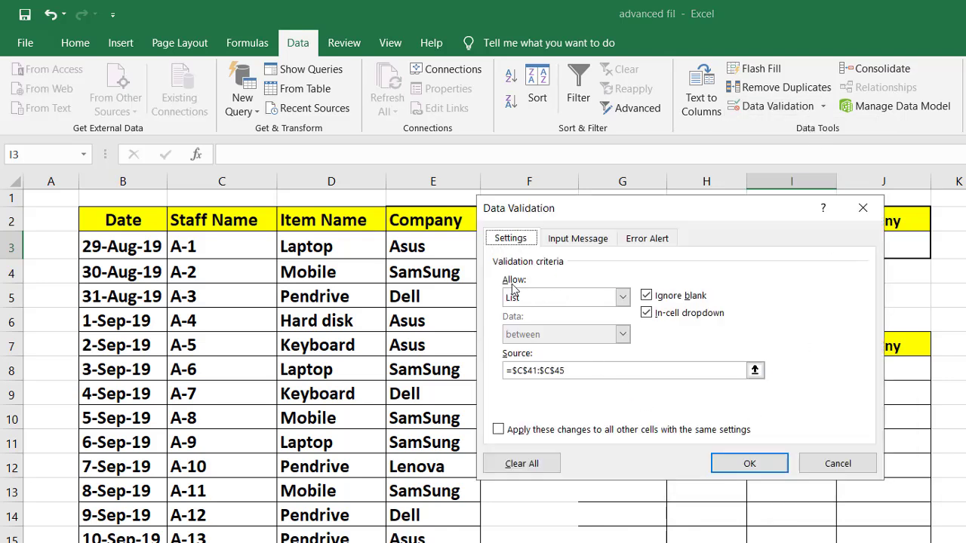
pyautogui.click(623, 299)
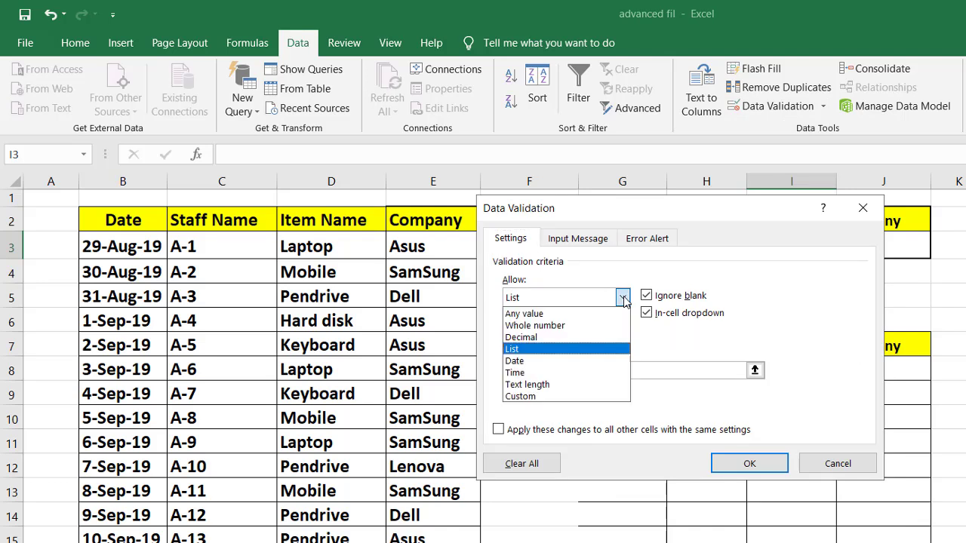
pyautogui.click(535, 350)
pyautogui.moveTo(590, 371); pyautogui.dragTo(491, 370)
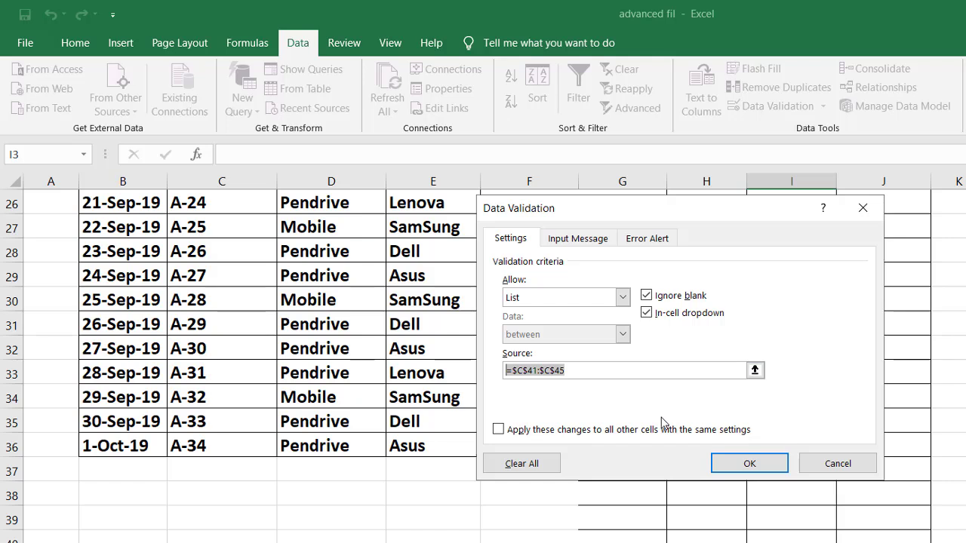
pyautogui.press('BackSpace')
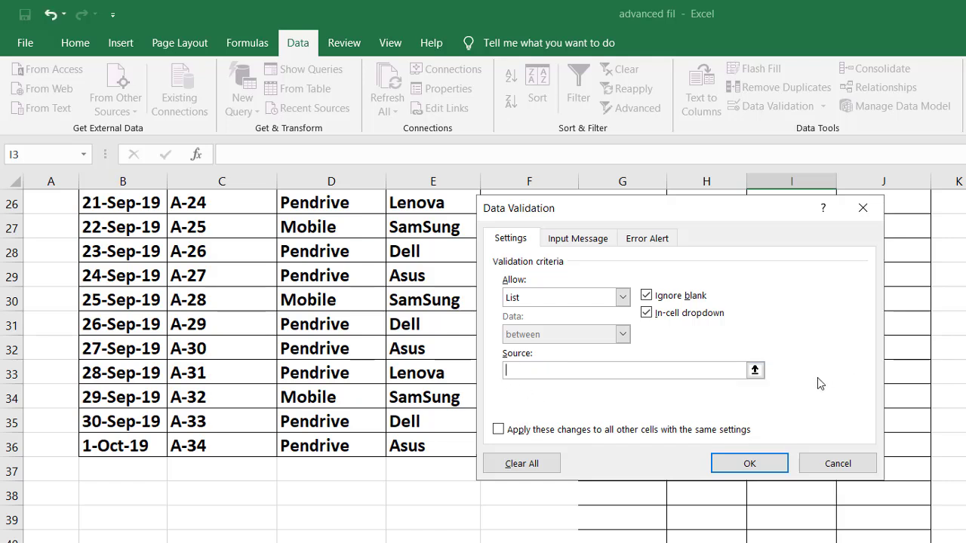
# Set the validation source to C41:C45 and apply the dropdown to I3
pyautogui.click(755, 372)
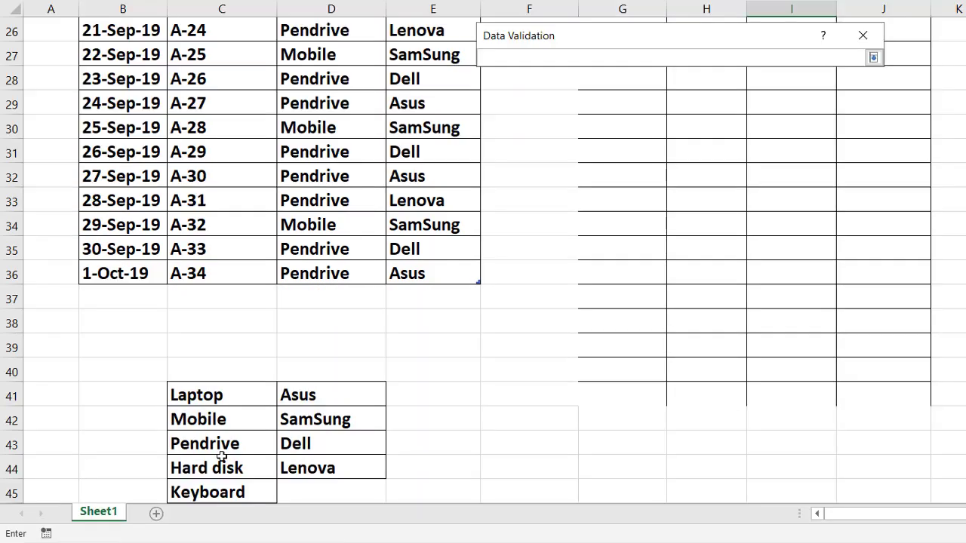
pyautogui.moveTo(217, 394)
pyautogui.mouseDown()
pyautogui.moveTo(214, 495)
pyautogui.moveTo(227, 424)
pyautogui.mouseUp()
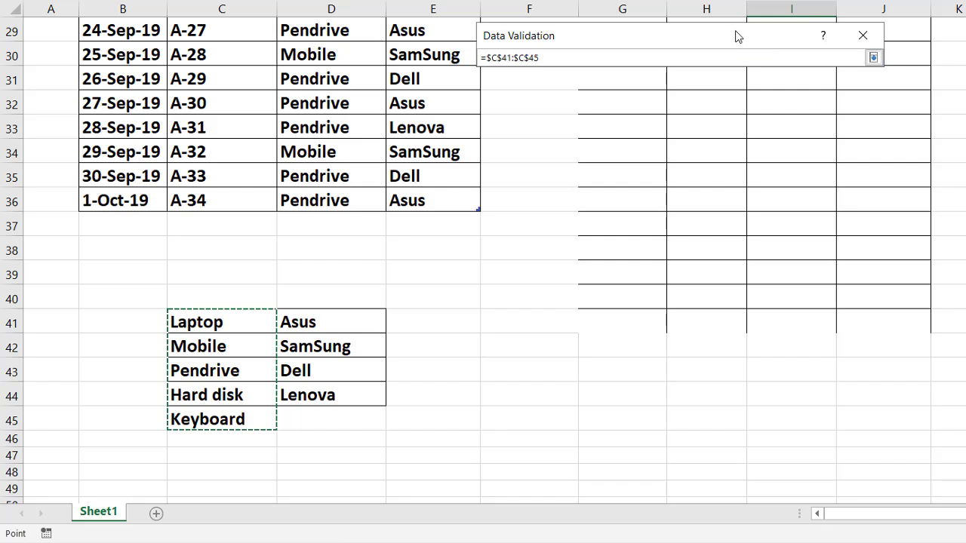
pyautogui.moveTo(736, 35)
pyautogui.mouseDown()
pyautogui.moveTo(728, 282)
pyautogui.moveTo(646, 258)
pyautogui.mouseUp()
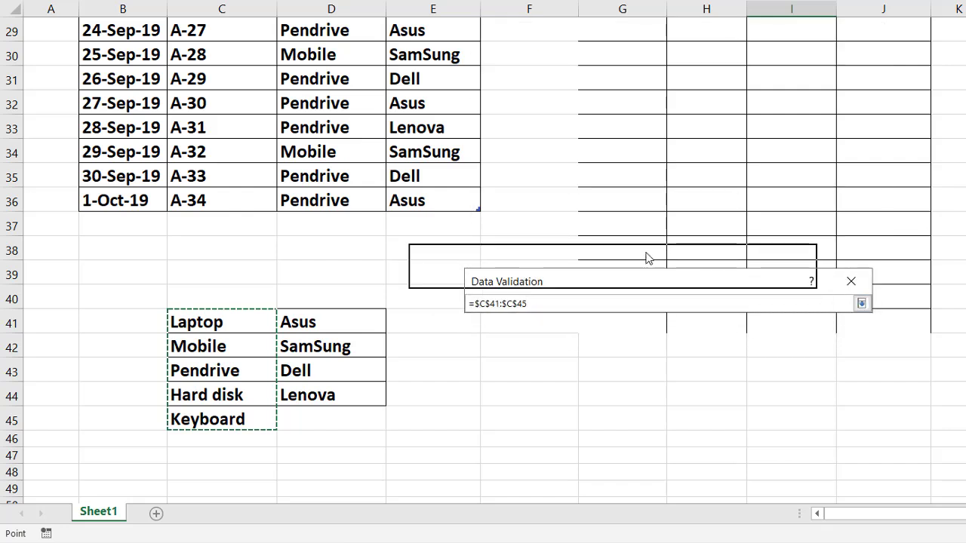
pyautogui.moveTo(646, 258); pyautogui.dragTo(674, 265)
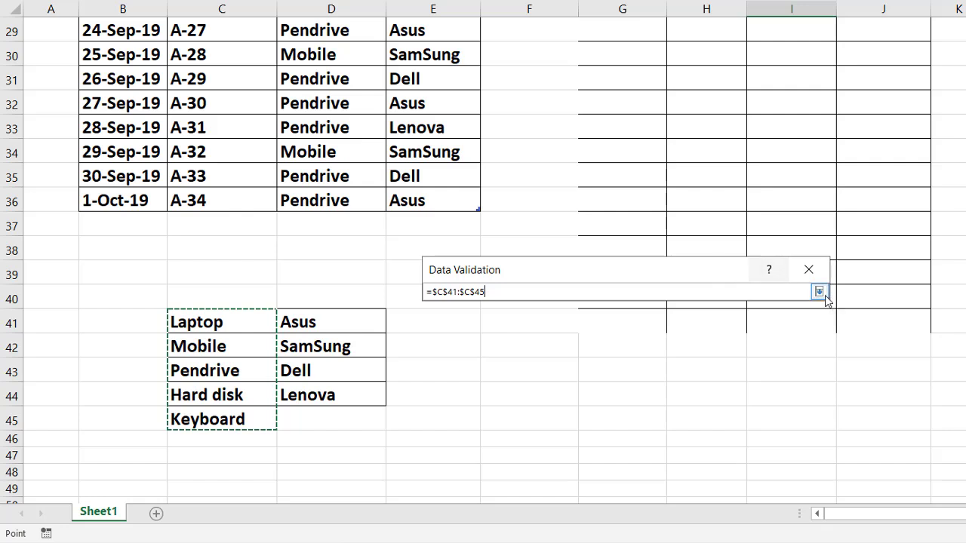
pyautogui.click(820, 293)
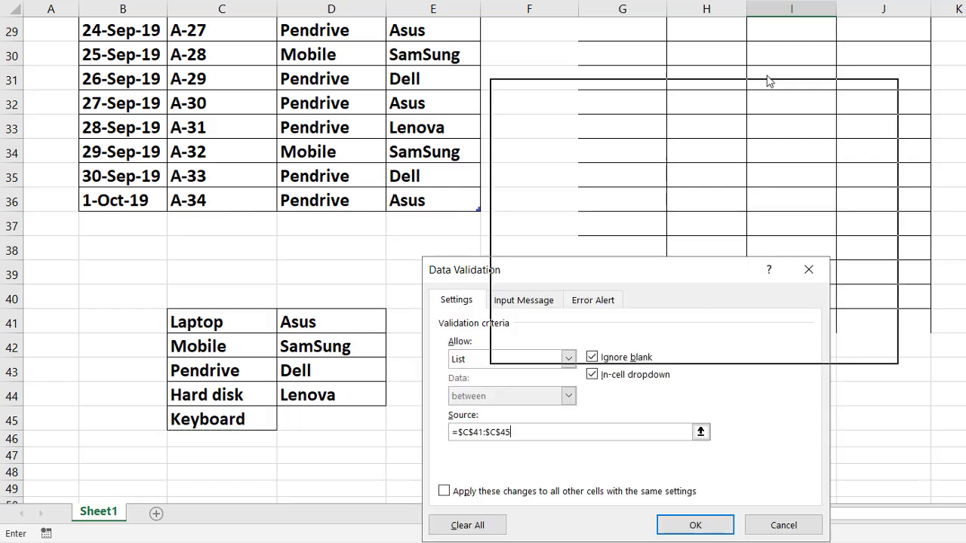
pyautogui.moveTo(718, 284); pyautogui.dragTo(792, 69)
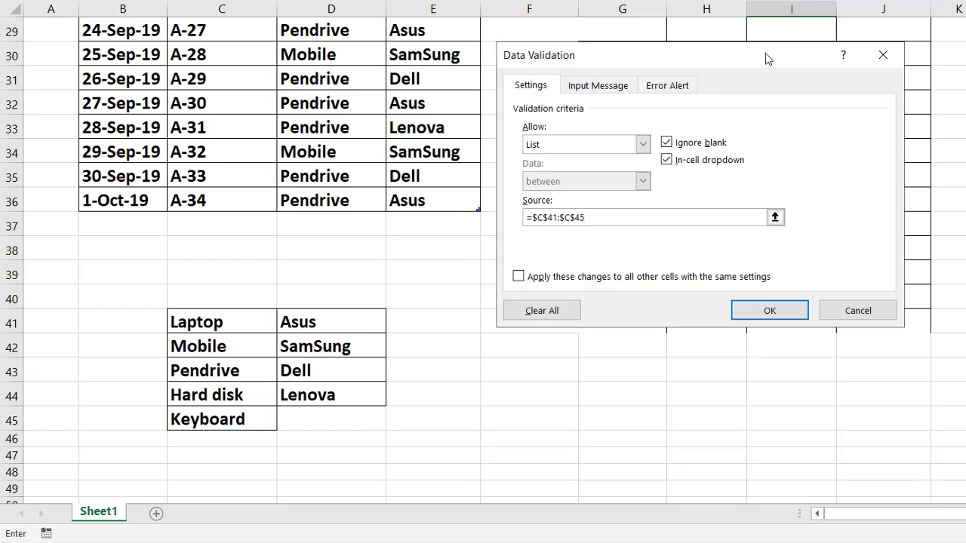
pyautogui.click(770, 311)
# Choose Laptop from the new I3 dropdown
pyautogui.scroll(6, 911, 334)
pyautogui.scroll(4, 898, 129)
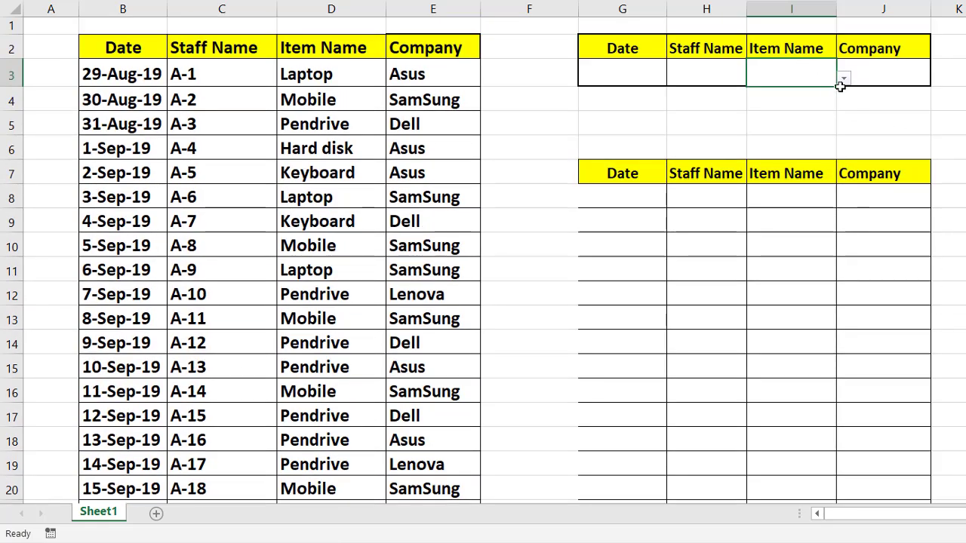
pyautogui.click(844, 78)
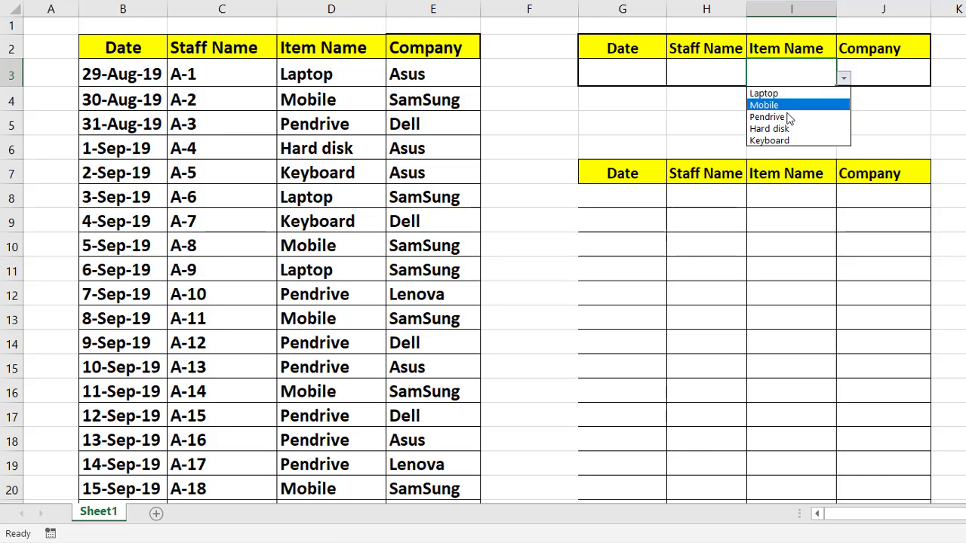
pyautogui.click(764, 93)
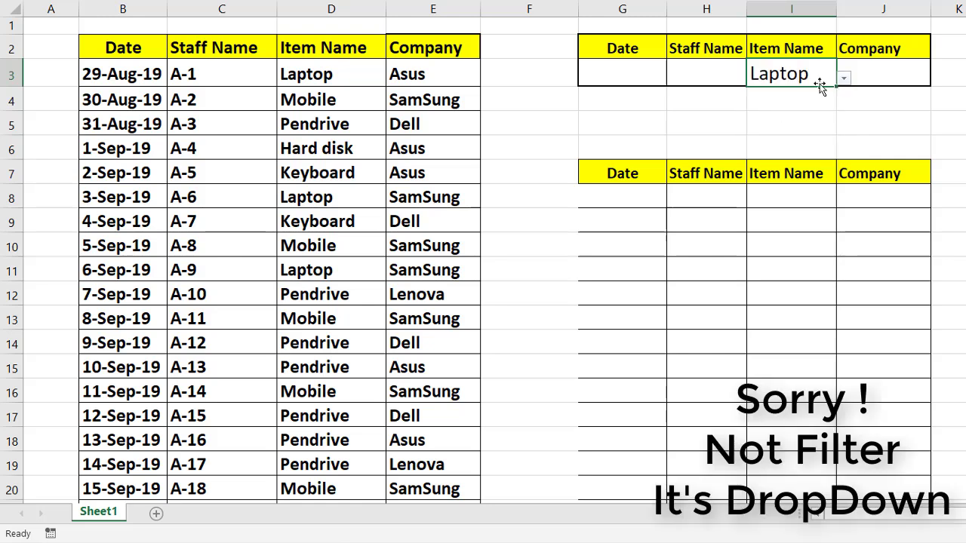
pyautogui.click(885, 81)
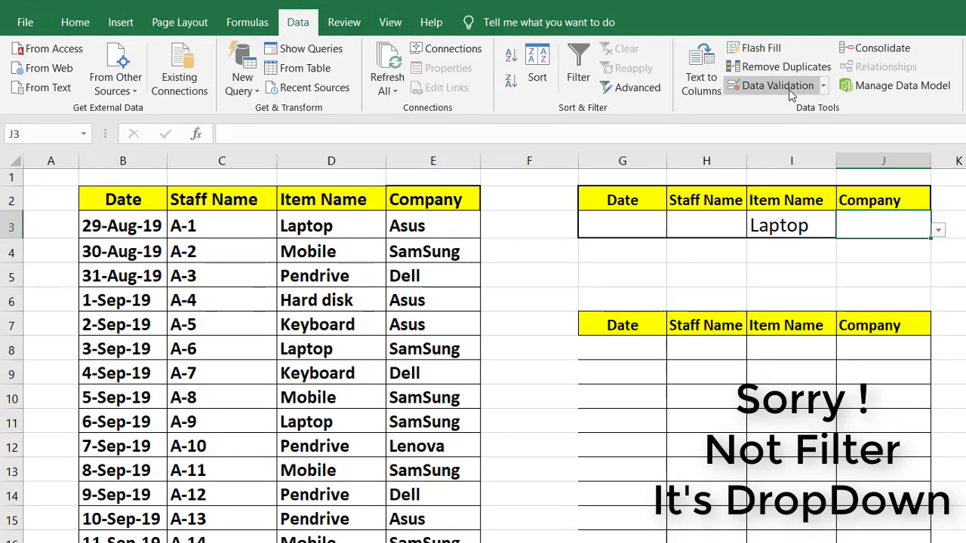
# Open Data Validation for J3, keep List as the allowed type and clear the old source
pyautogui.click(823, 88)
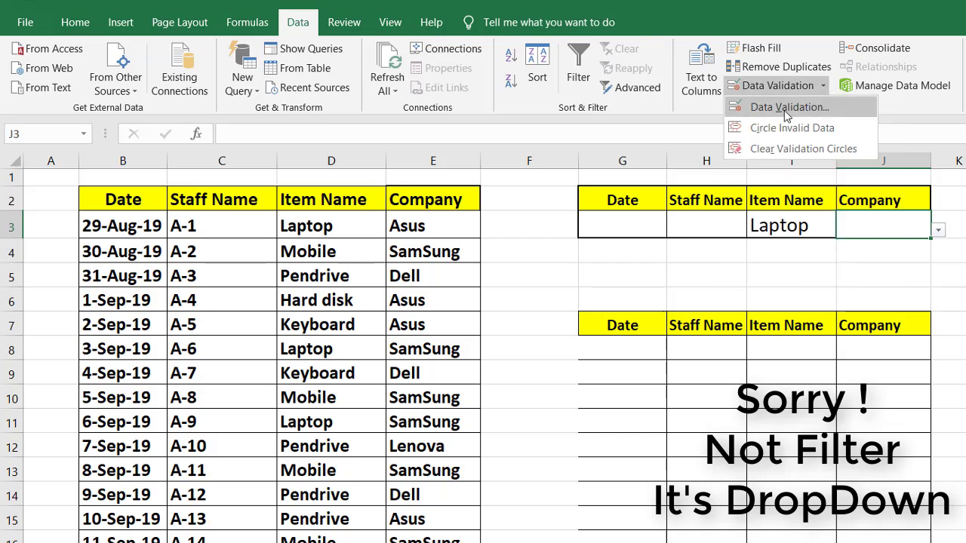
pyautogui.click(788, 103)
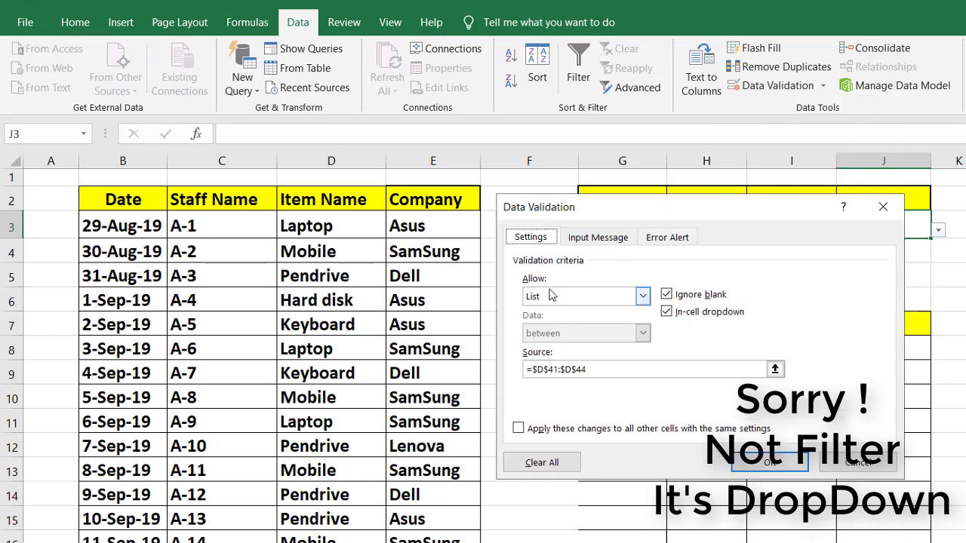
pyautogui.click(616, 300)
pyautogui.click(544, 348)
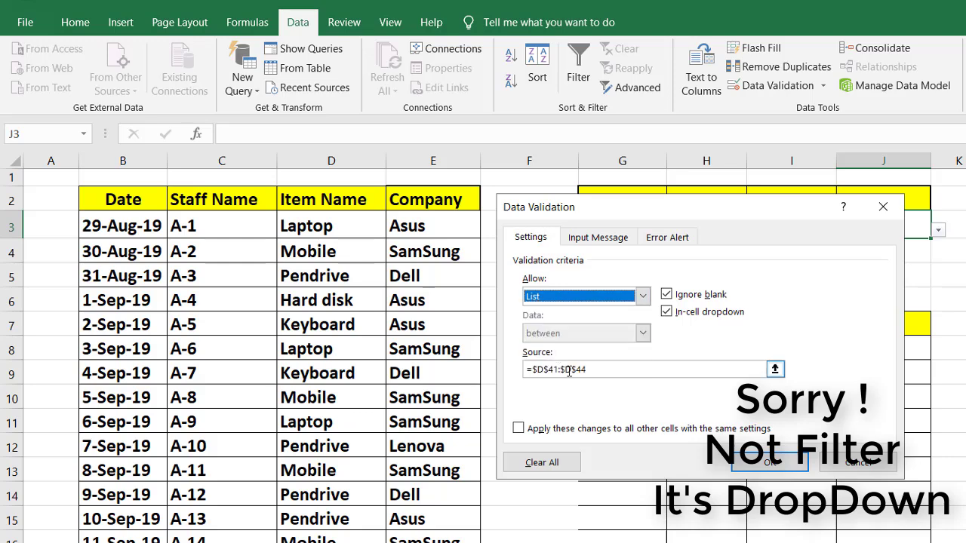
pyautogui.click(613, 369)
pyautogui.press('BackSpace')
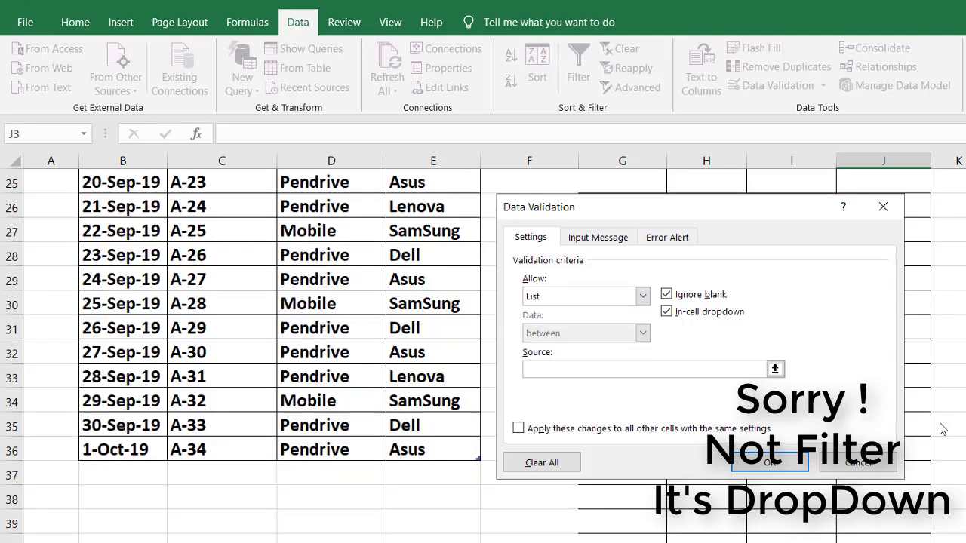
# Set the list source to the companies in $D$41:$D$44 and confirm the validation
pyautogui.click(775, 369)
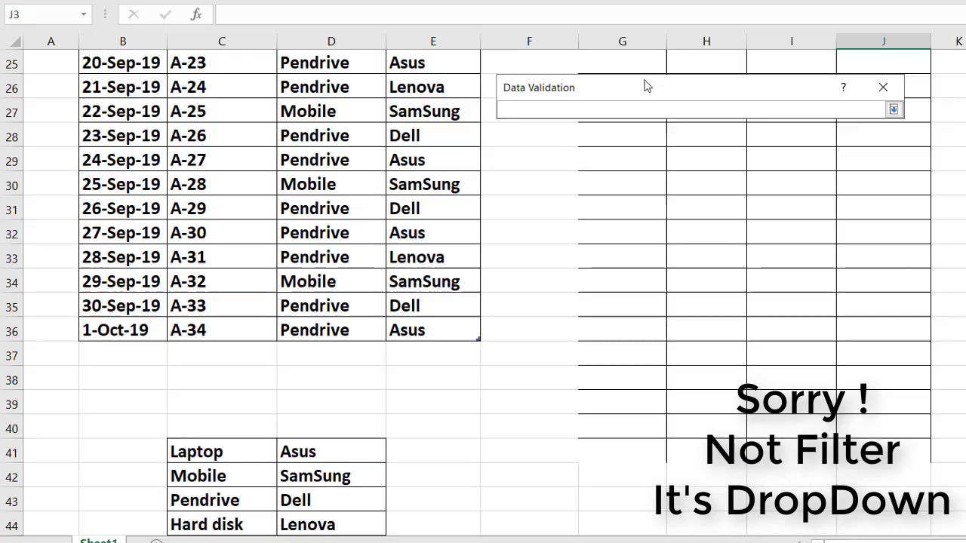
pyautogui.moveTo(647, 86); pyautogui.dragTo(655, 255)
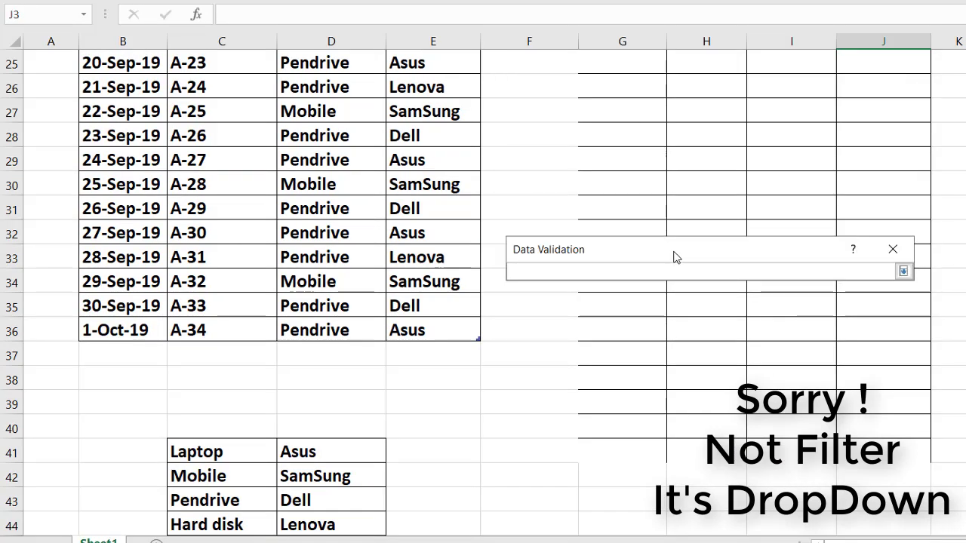
pyautogui.moveTo(675, 258)
pyautogui.mouseDown()
pyautogui.moveTo(677, 243)
pyautogui.moveTo(682, 264)
pyautogui.mouseUp()
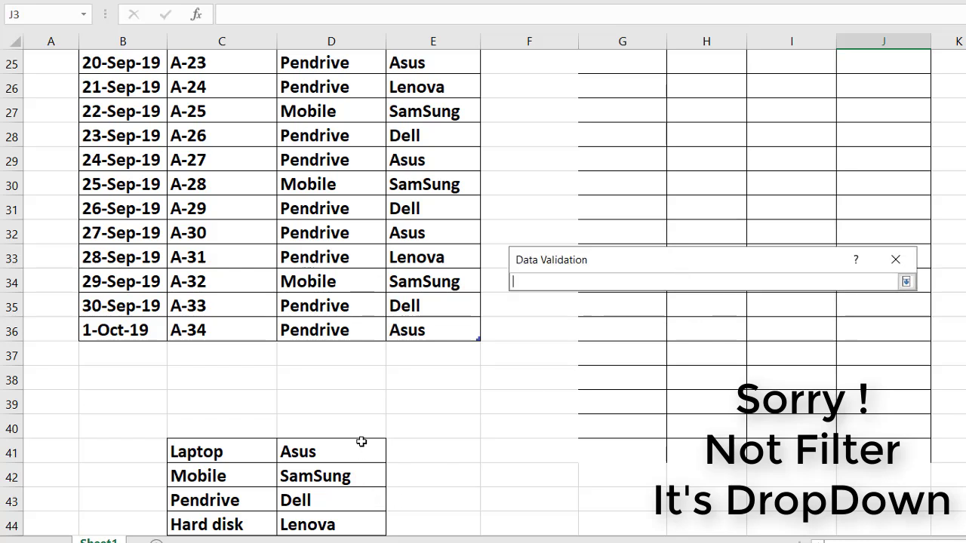
pyautogui.scroll(-3, 361, 443)
pyautogui.moveTo(329, 232); pyautogui.dragTo(331, 304)
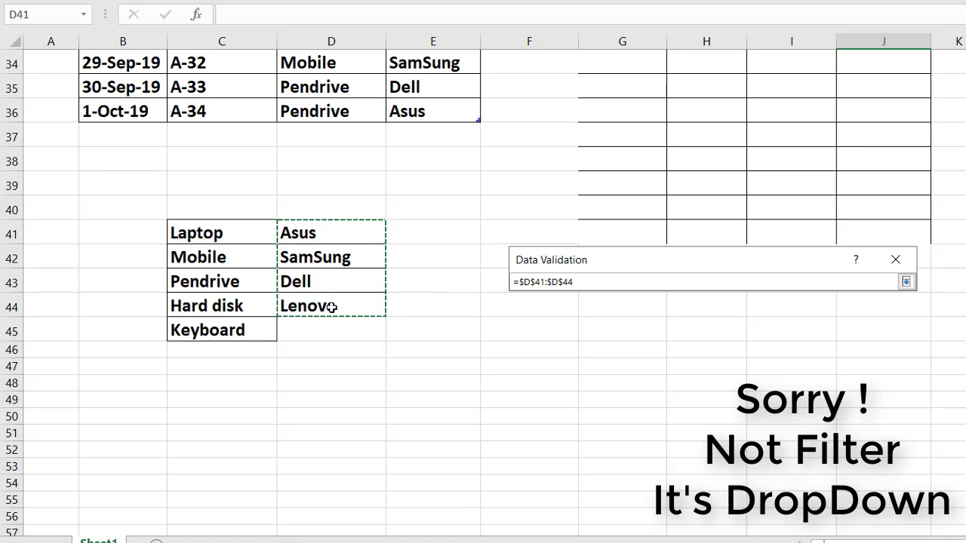
pyautogui.moveTo(778, 266); pyautogui.dragTo(692, 284)
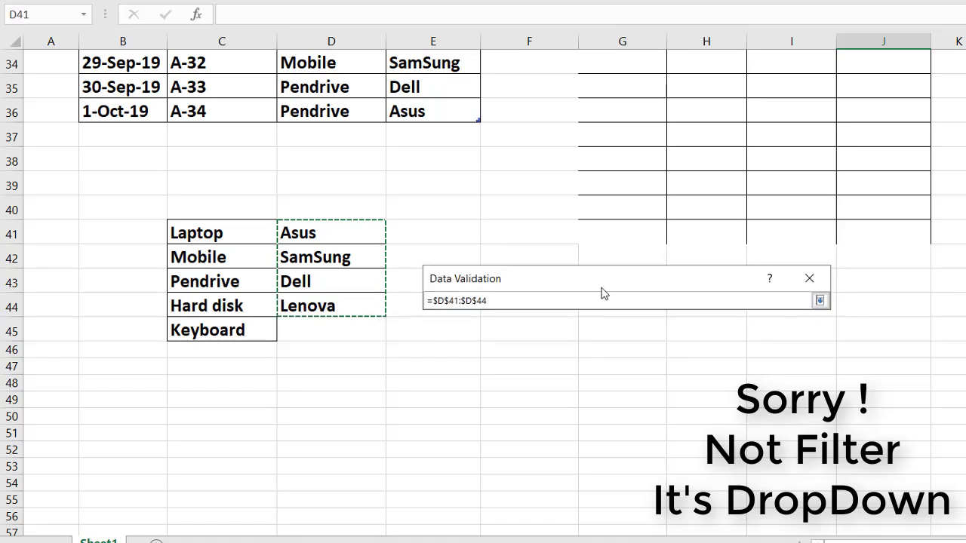
pyautogui.moveTo(598, 280); pyautogui.dragTo(608, 276)
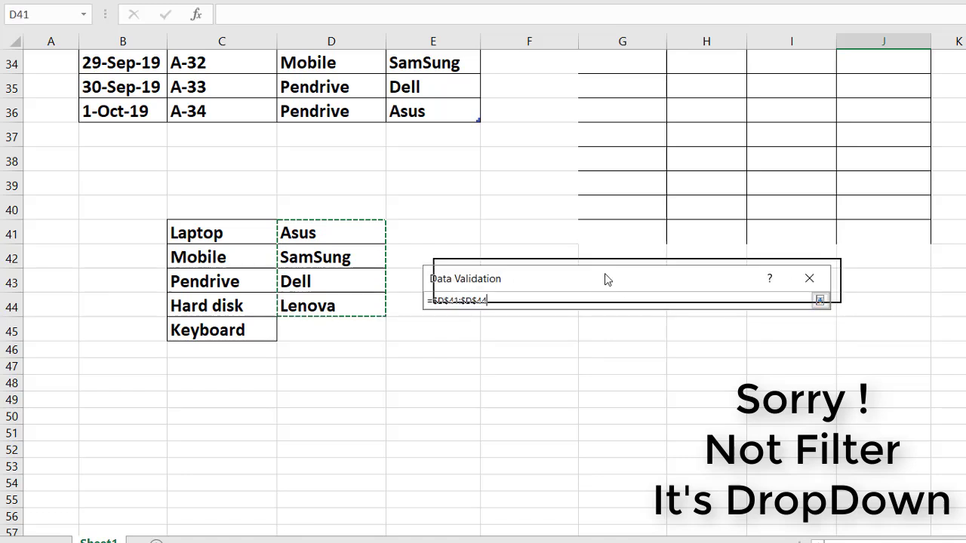
pyautogui.click(829, 294)
pyautogui.moveTo(718, 278); pyautogui.dragTo(751, 145)
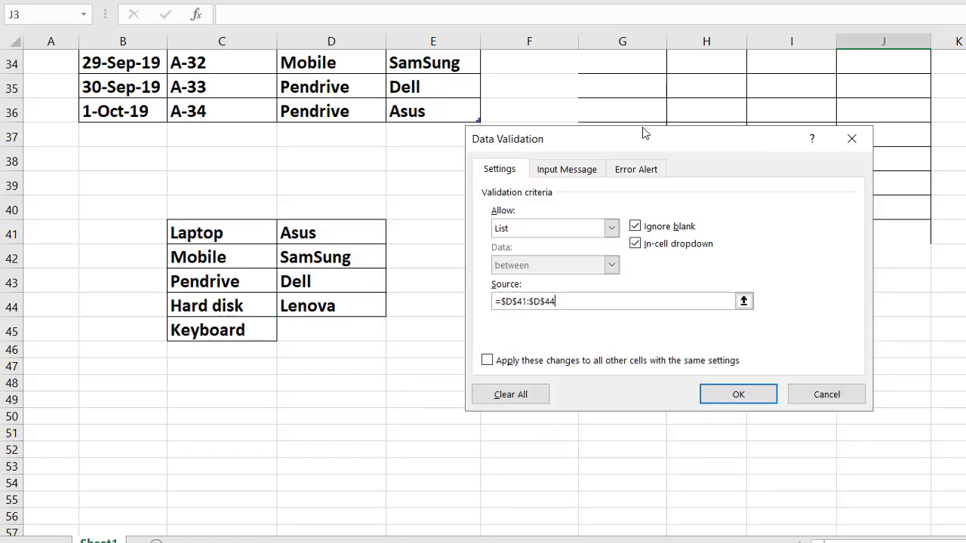
pyautogui.moveTo(636, 141); pyautogui.dragTo(628, 142)
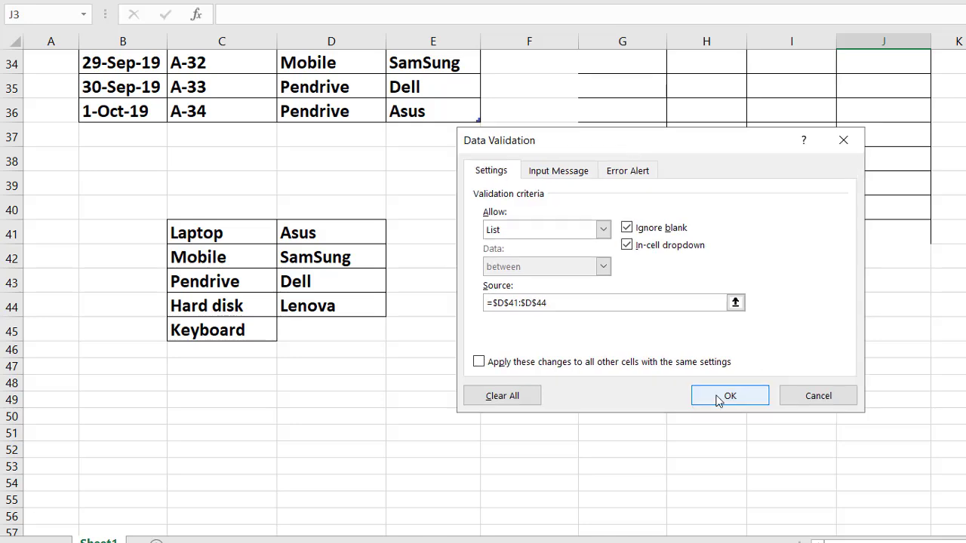
pyautogui.click(718, 398)
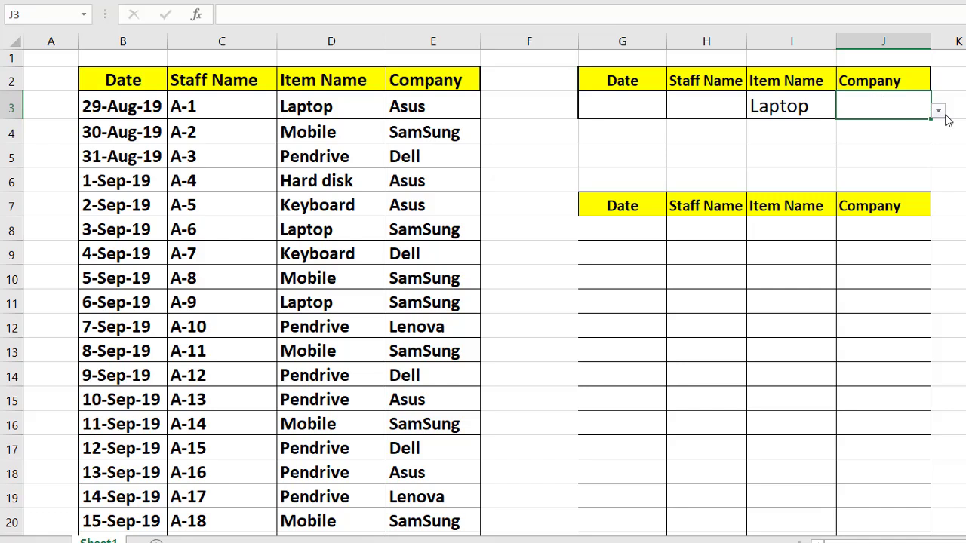
# Pick Asus from J3's new company drop-down
pyautogui.click(939, 115)
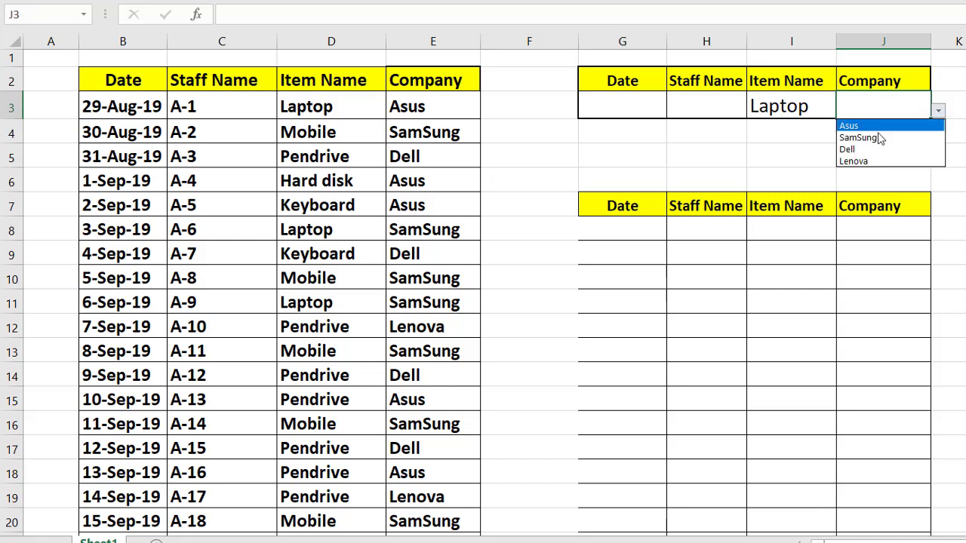
pyautogui.click(857, 123)
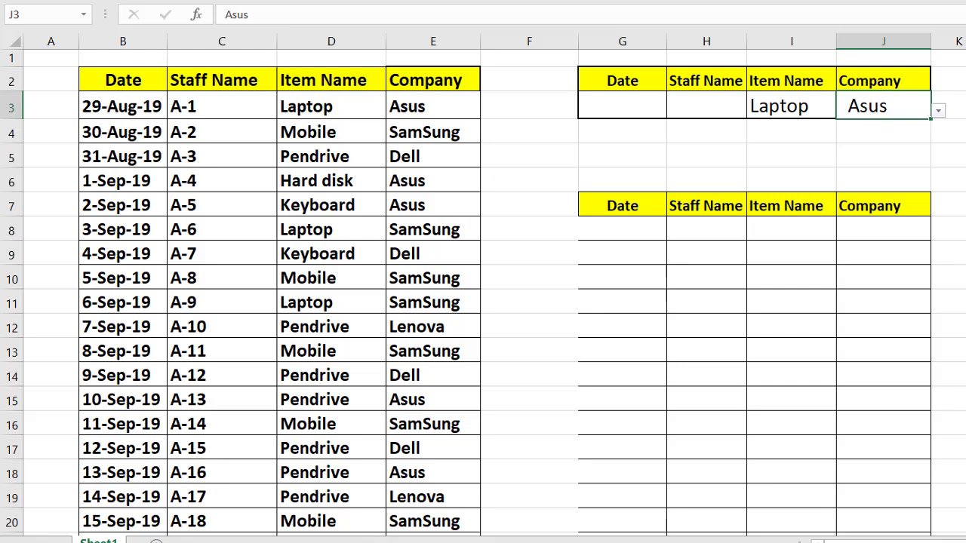
pyautogui.click(123, 80)
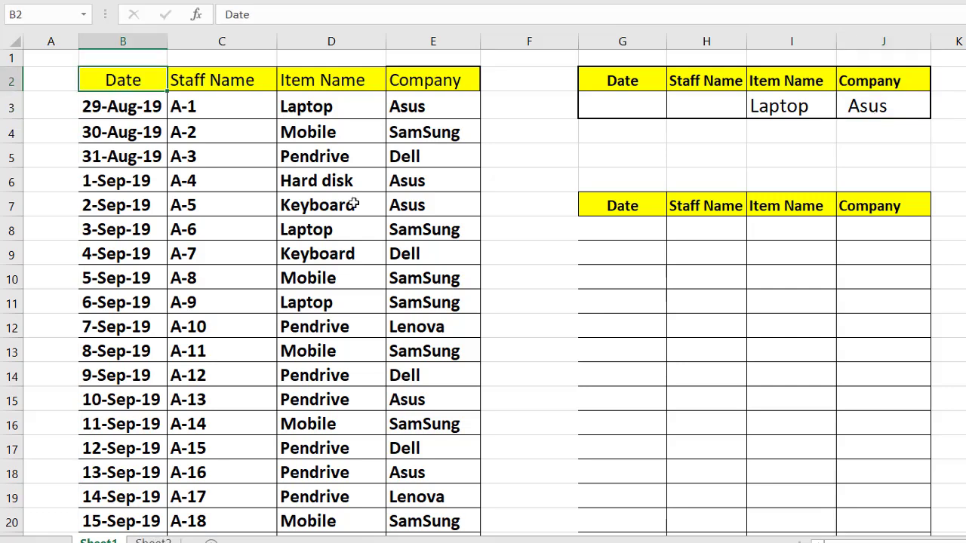
# From header cell B2, convert B2:E36 into Table3 with headers using Ctrl+T
pyautogui.moveTo(114, 80)
pyautogui.mouseDown()
pyautogui.moveTo(450, 326)
pyautogui.moveTo(447, 259)
pyautogui.mouseUp()
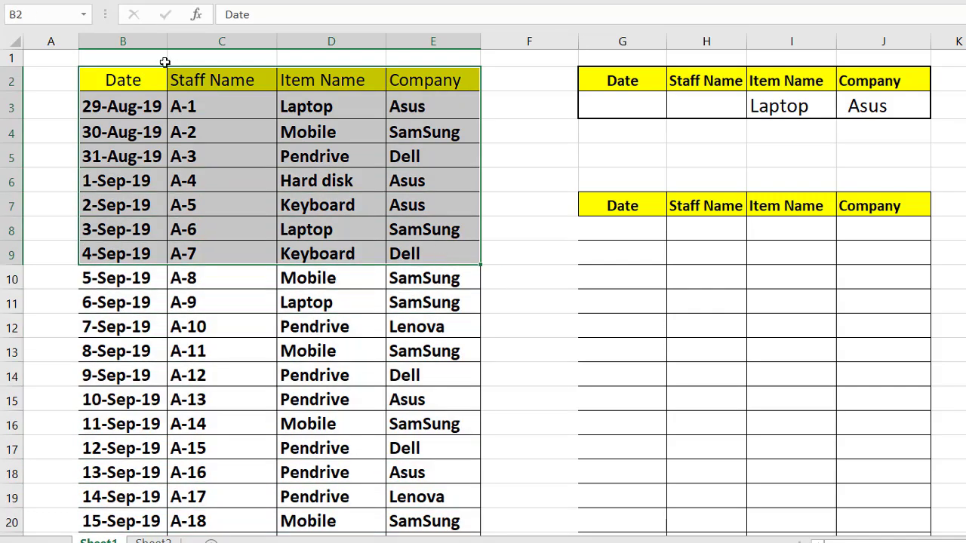
pyautogui.click(130, 82)
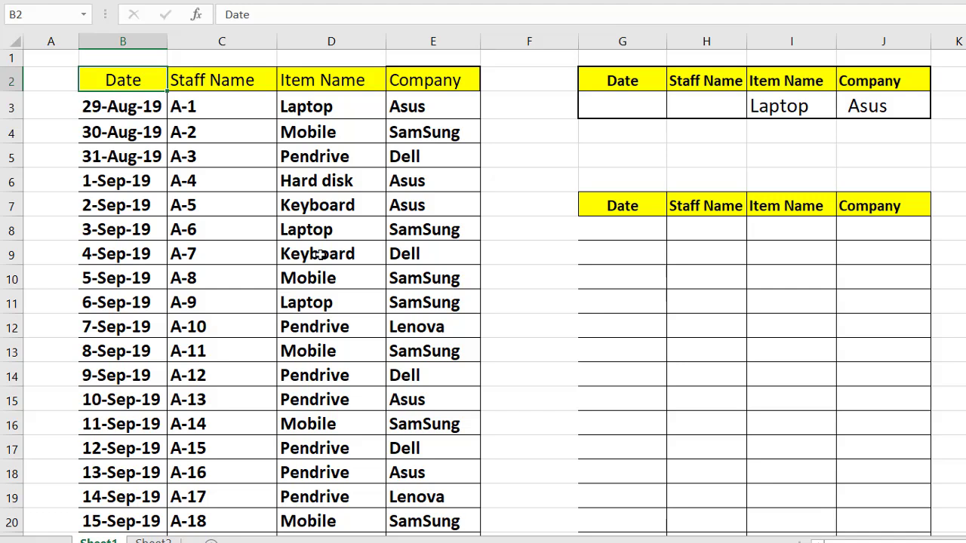
pyautogui.hotkey('ctrl', 't')
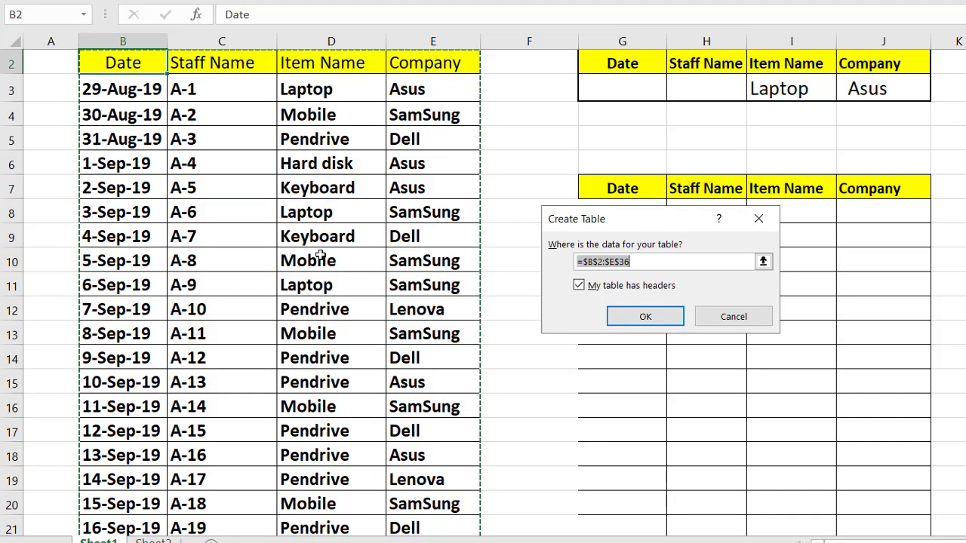
pyautogui.scroll(1, 286, 127)
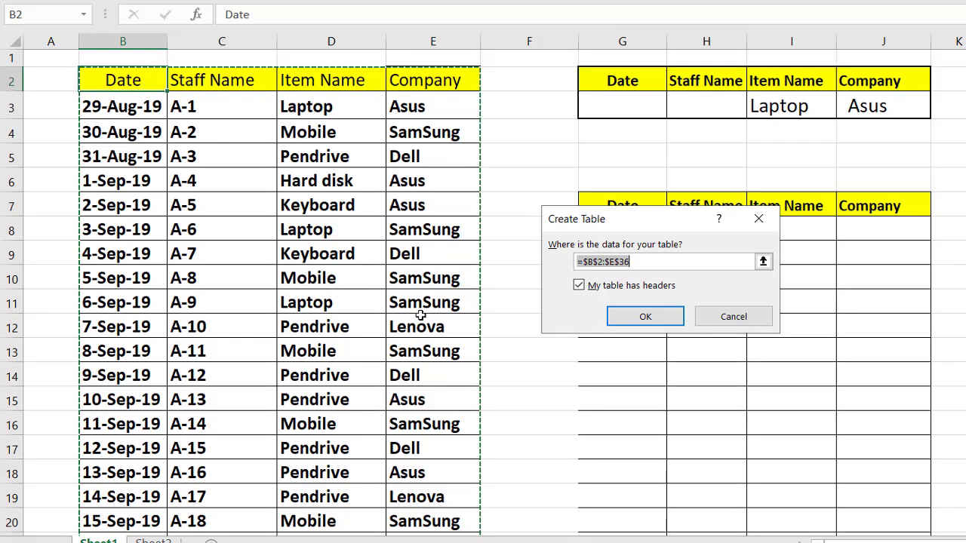
pyautogui.scroll(-5, 420, 317)
pyautogui.scroll(-2, 419, 318)
pyautogui.scroll(-2, 420, 318)
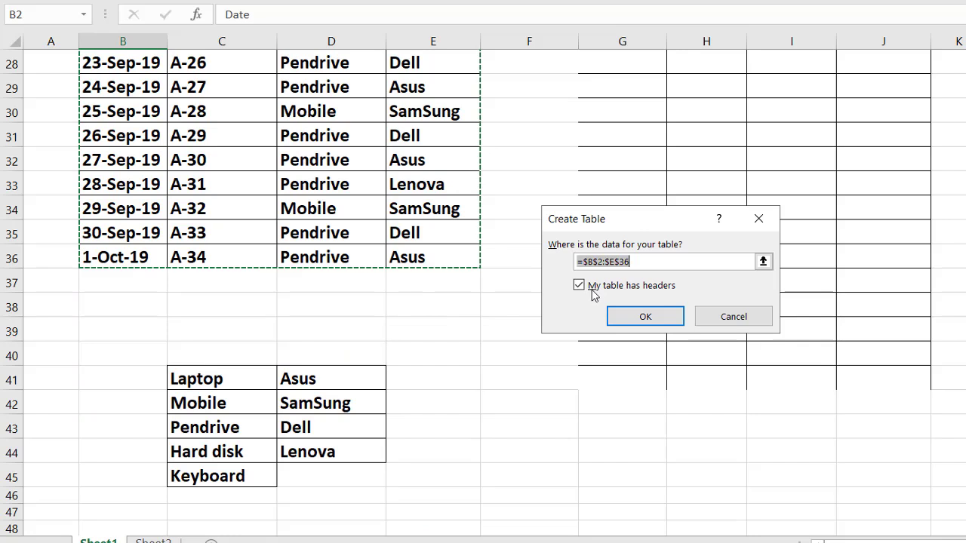
pyautogui.moveTo(653, 227); pyautogui.dragTo(574, 167)
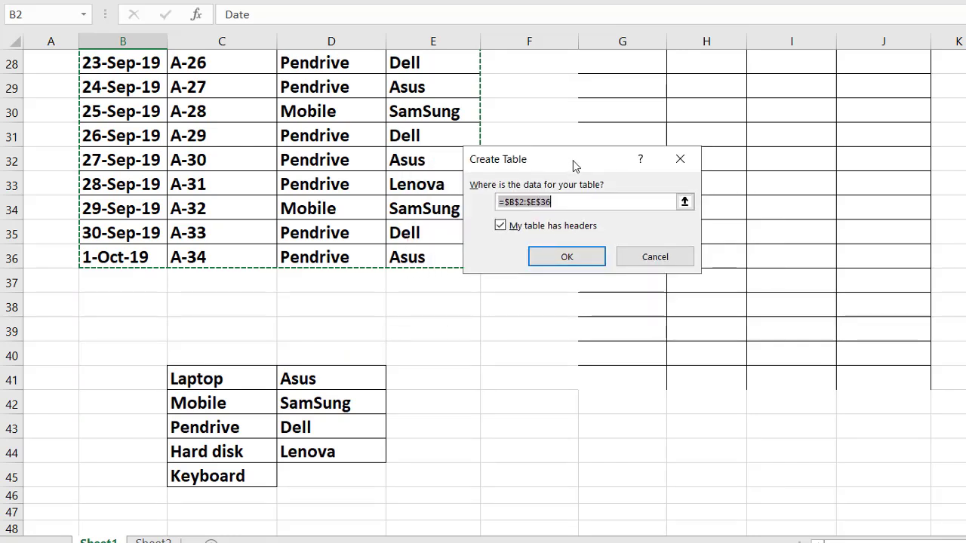
pyautogui.click(567, 257)
pyautogui.scroll(7, 382, 259)
pyautogui.scroll(2, 349, 248)
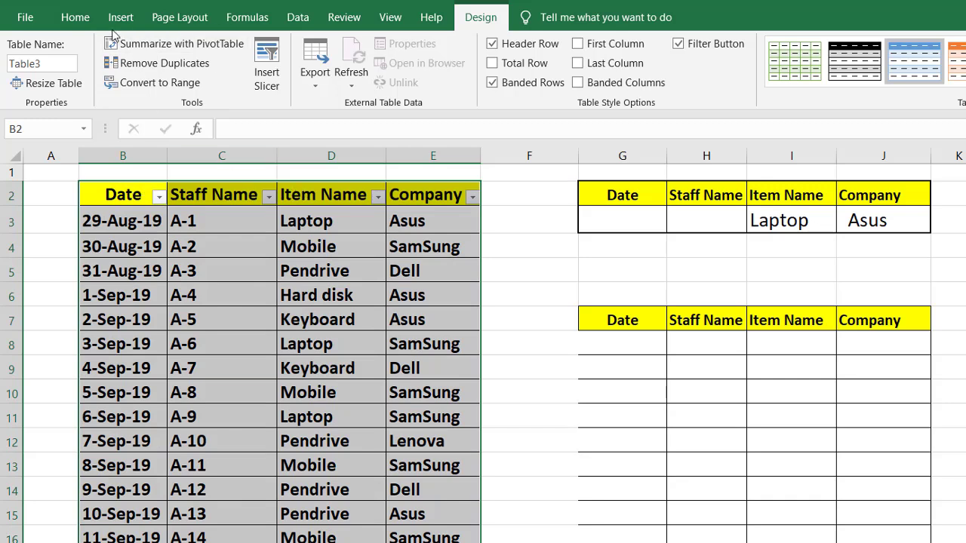
# Fill the table's header row B2:E2 with Standard orange
pyautogui.click(75, 22)
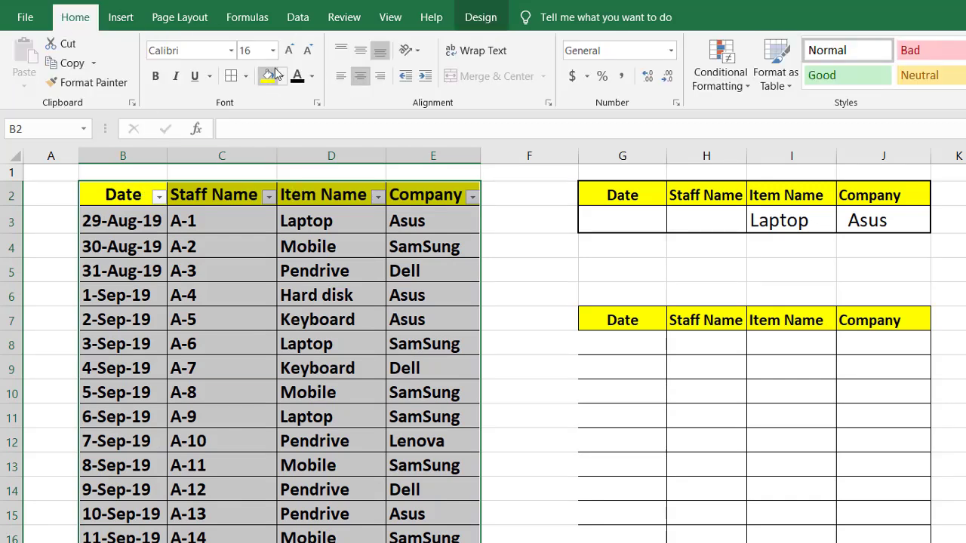
pyautogui.moveTo(130, 194); pyautogui.dragTo(463, 196)
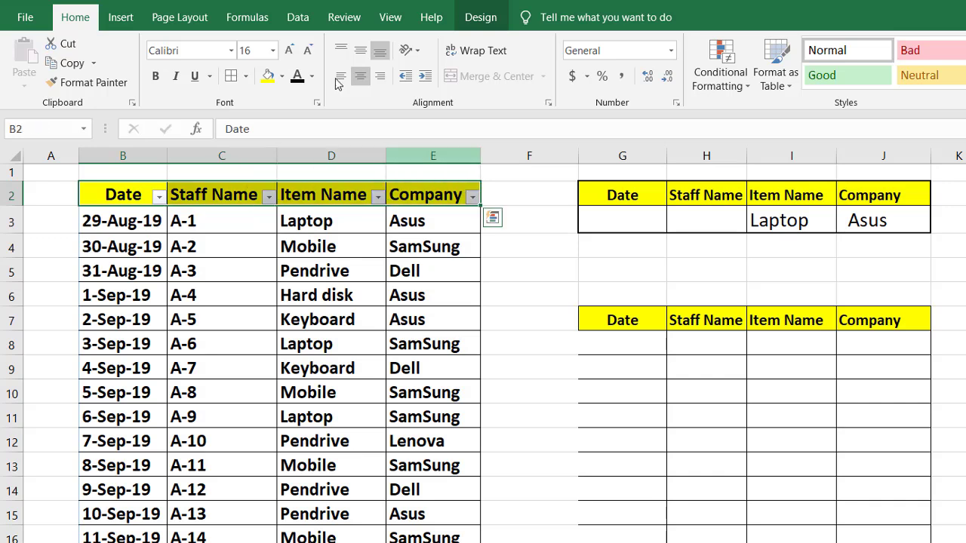
pyautogui.click(312, 76)
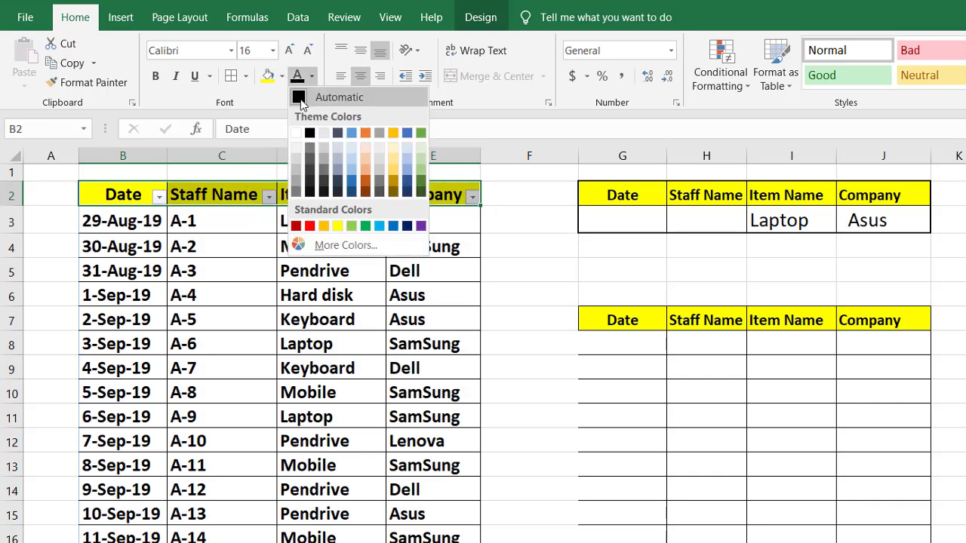
pyautogui.click(294, 105)
pyautogui.moveTo(147, 197); pyautogui.dragTo(443, 190)
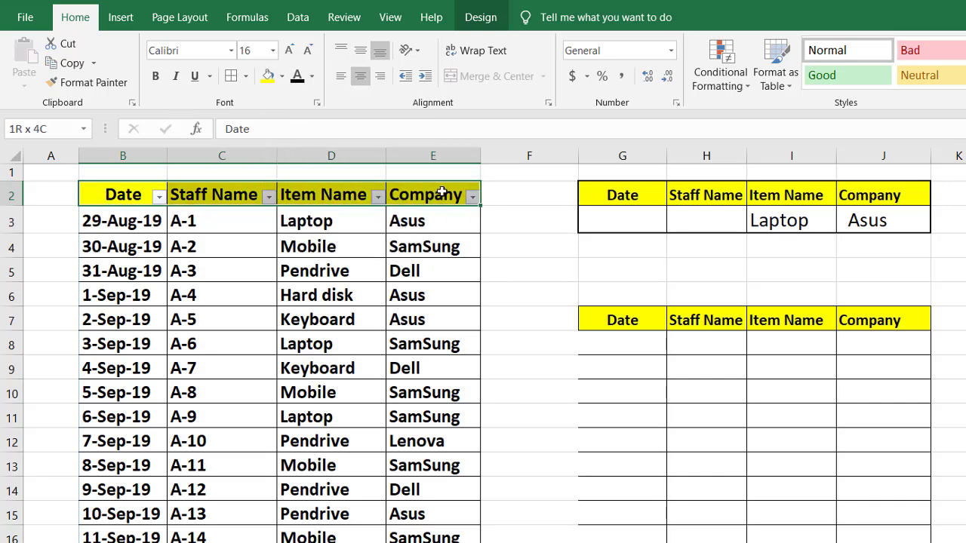
pyautogui.click(282, 76)
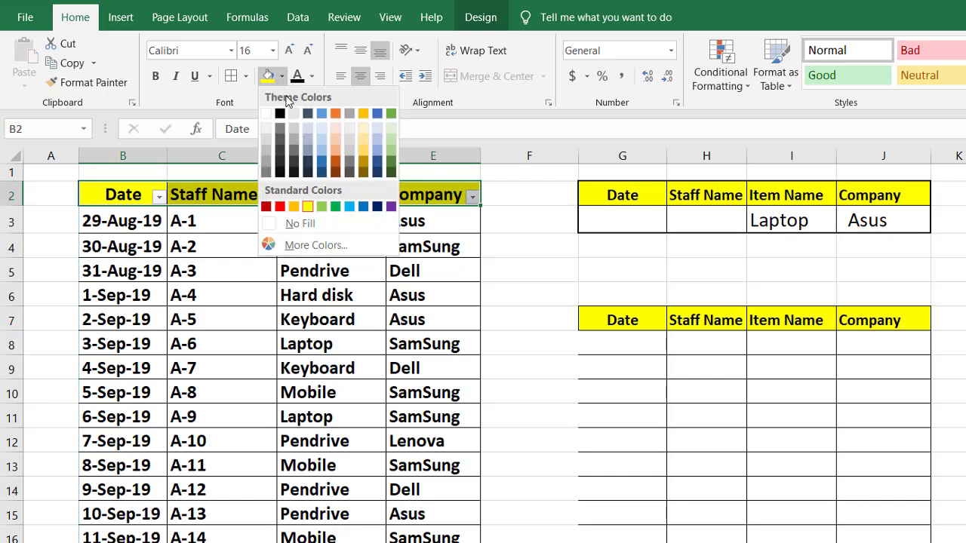
pyautogui.click(294, 206)
pyautogui.click(623, 270)
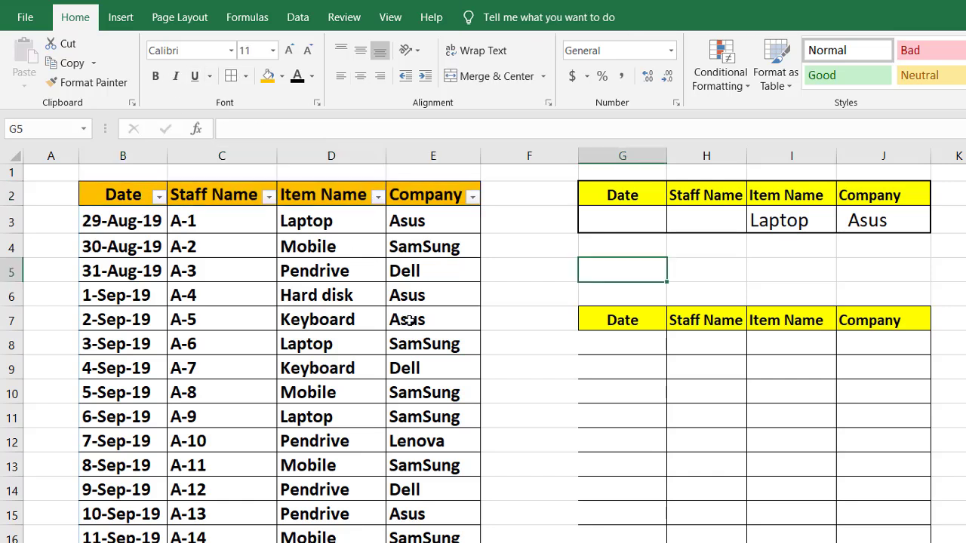
# Select the whole data table range starting from B2
pyautogui.moveTo(123, 197)
pyautogui.mouseDown()
pyautogui.moveTo(447, 403)
pyautogui.moveTo(447, 542)
pyautogui.mouseUp()
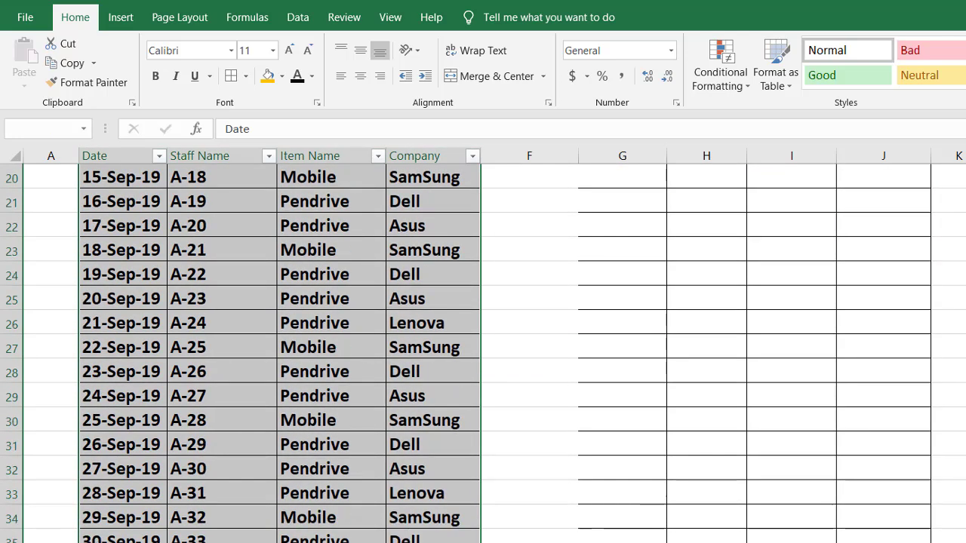
pyautogui.scroll(1, 390, 464)
pyautogui.scroll(5, 390, 463)
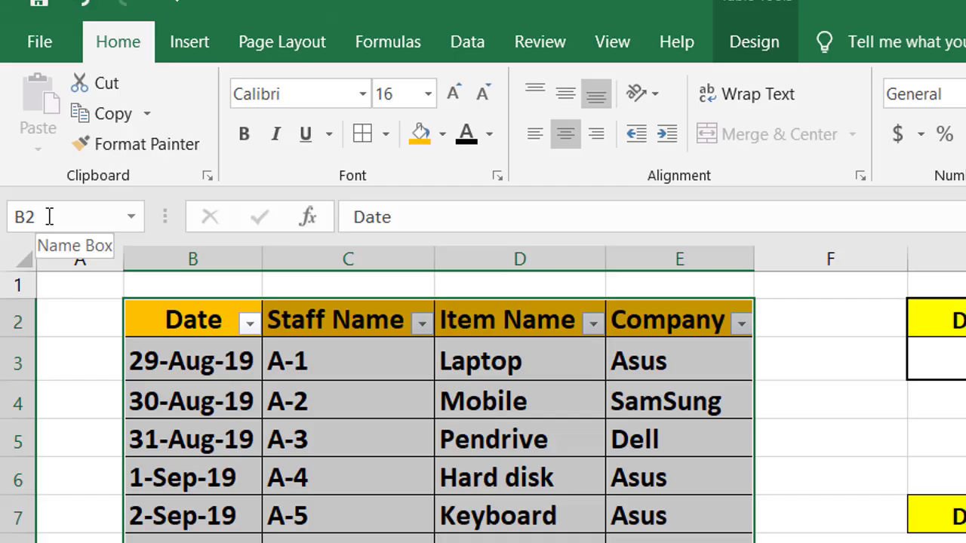
# Type Advance in the Name Box for the selected table and check the defined names list
pyautogui.click(49, 216)
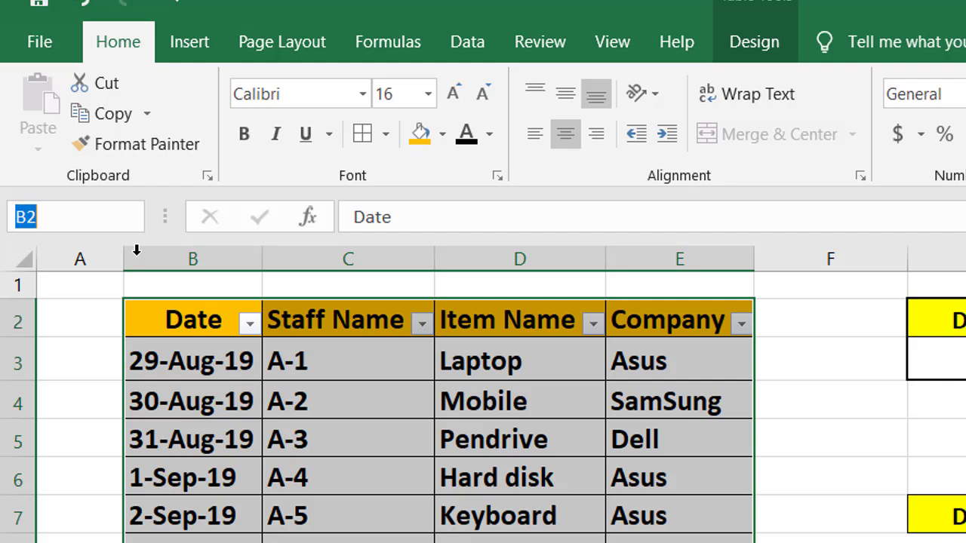
pyautogui.write('A')
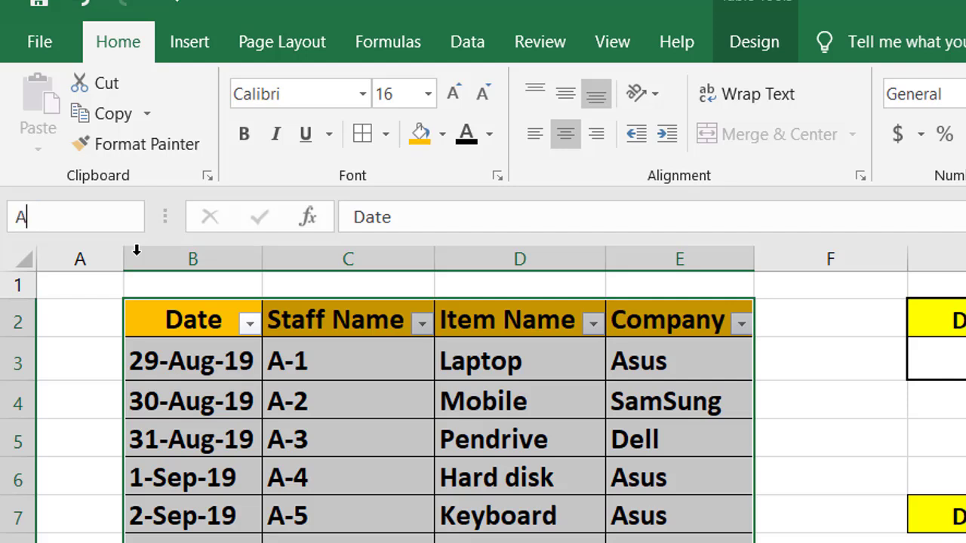
pyautogui.write('dva')
pyautogui.write('nce')
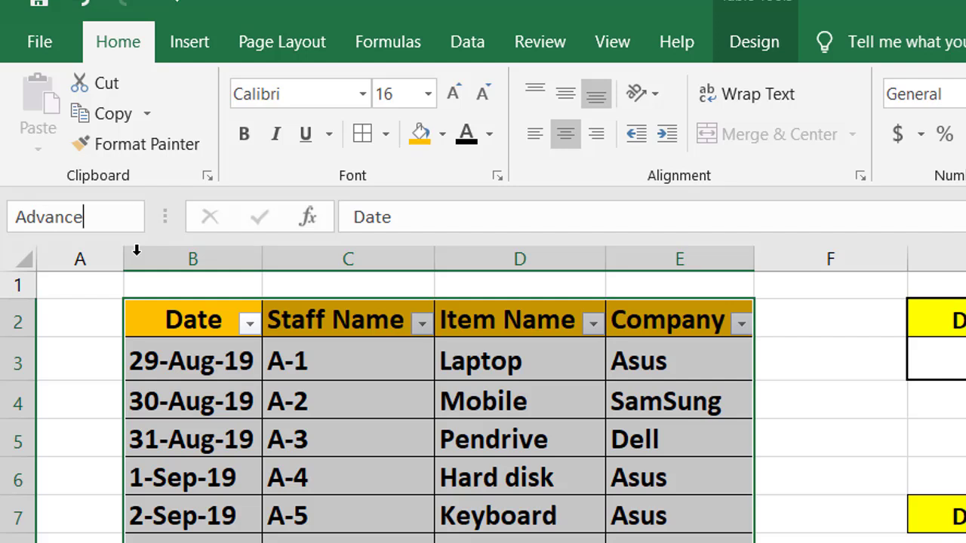
pyautogui.press('Return')
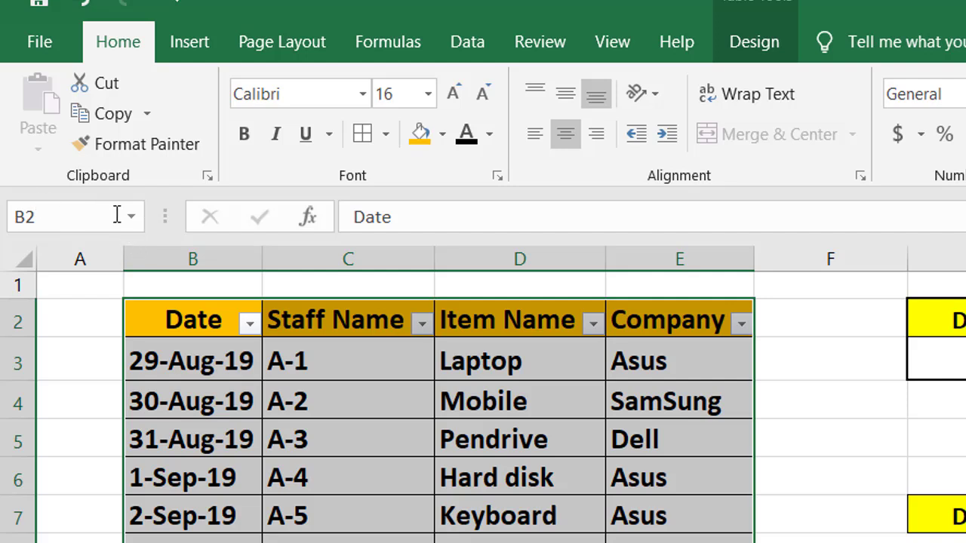
pyautogui.click(130, 217)
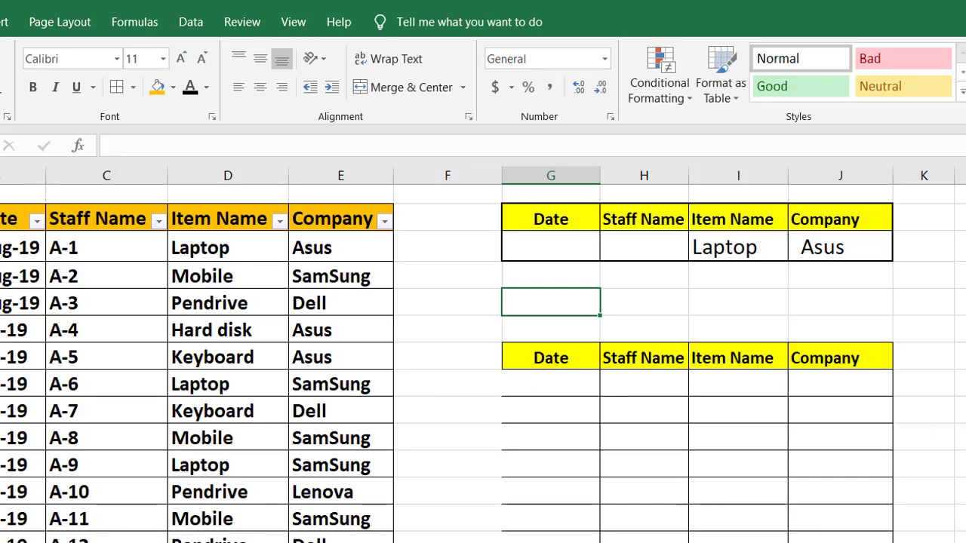
# On the View tab, select the criteria header row, then the empty Date criteria cell
pyautogui.click(301, 28)
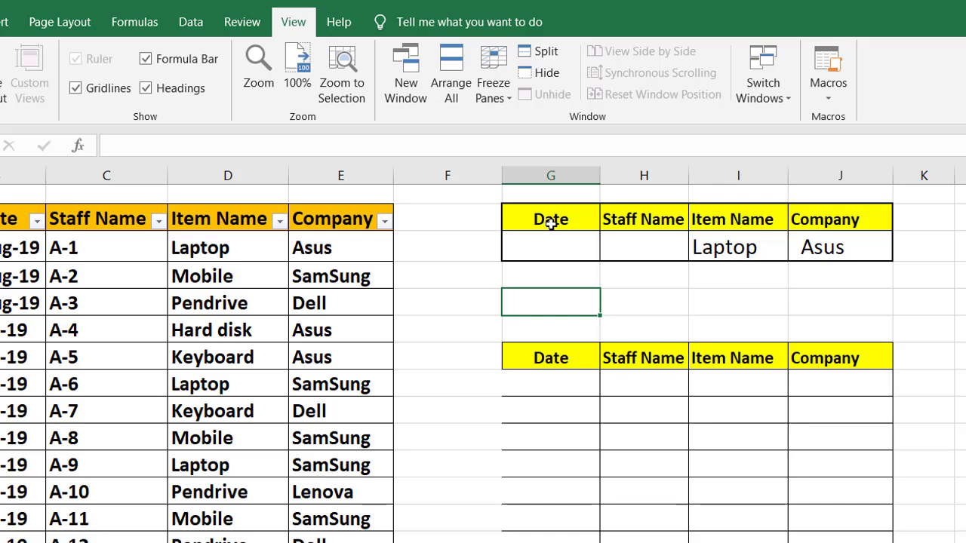
pyautogui.moveTo(556, 216); pyautogui.dragTo(828, 221)
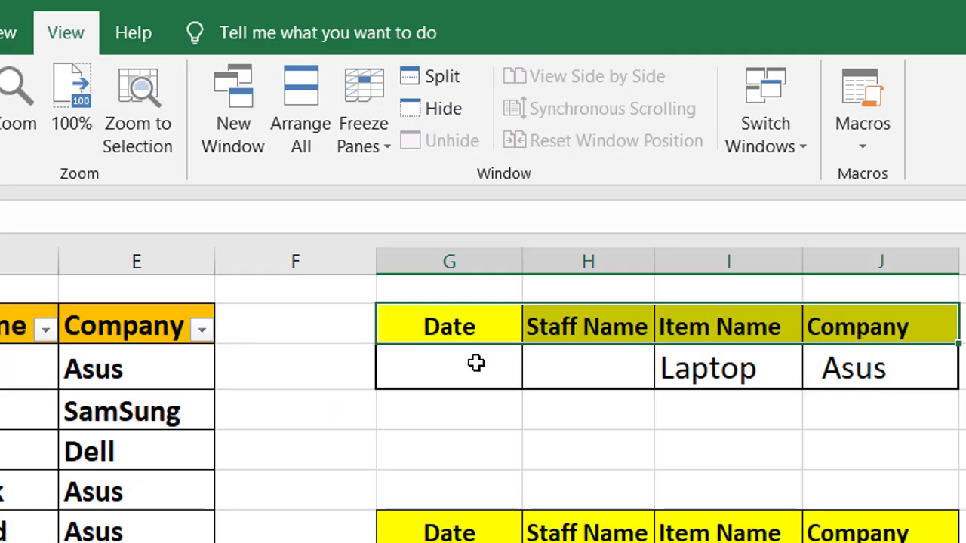
pyautogui.click(569, 245)
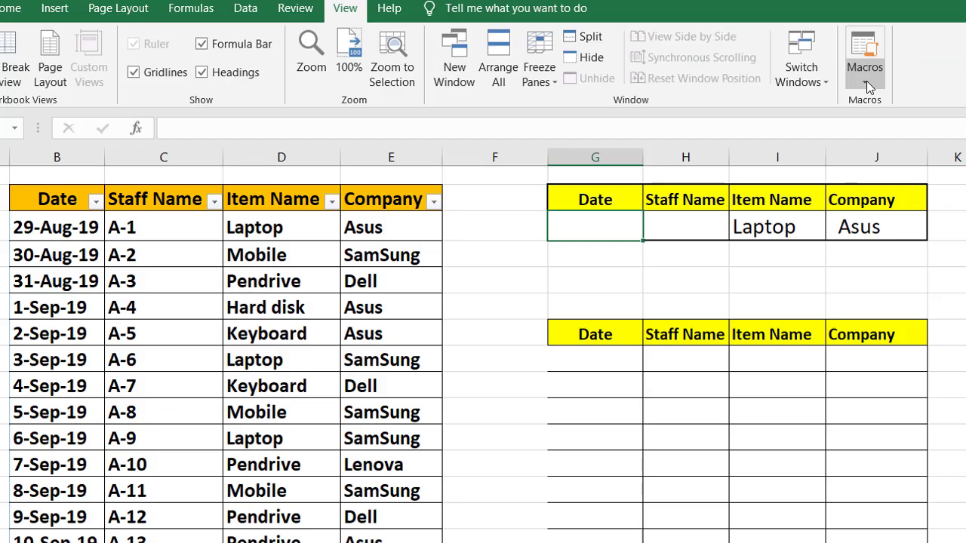
# Start recording macro Advance1, stored in This Workbook, from View > Macros
pyautogui.click(866, 81)
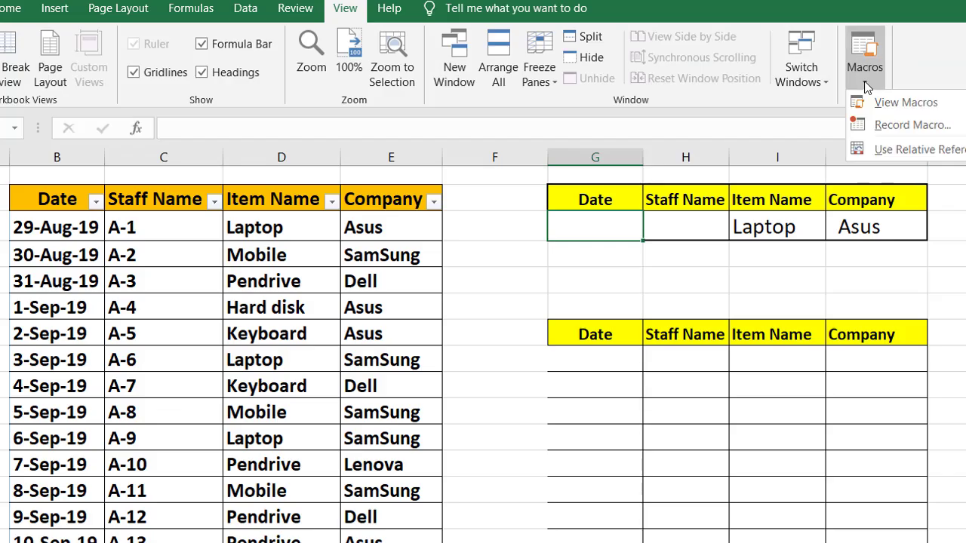
pyautogui.click(934, 126)
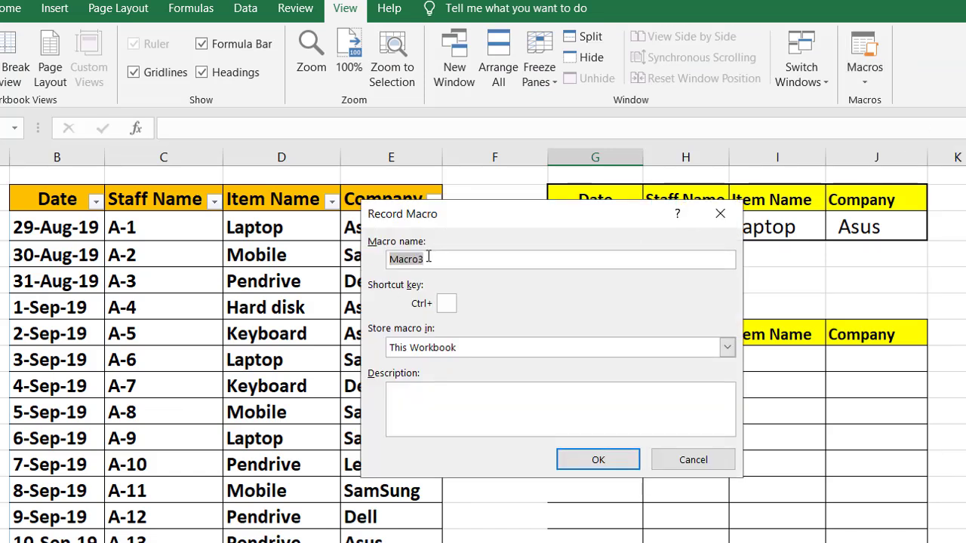
pyautogui.write('Advance1')
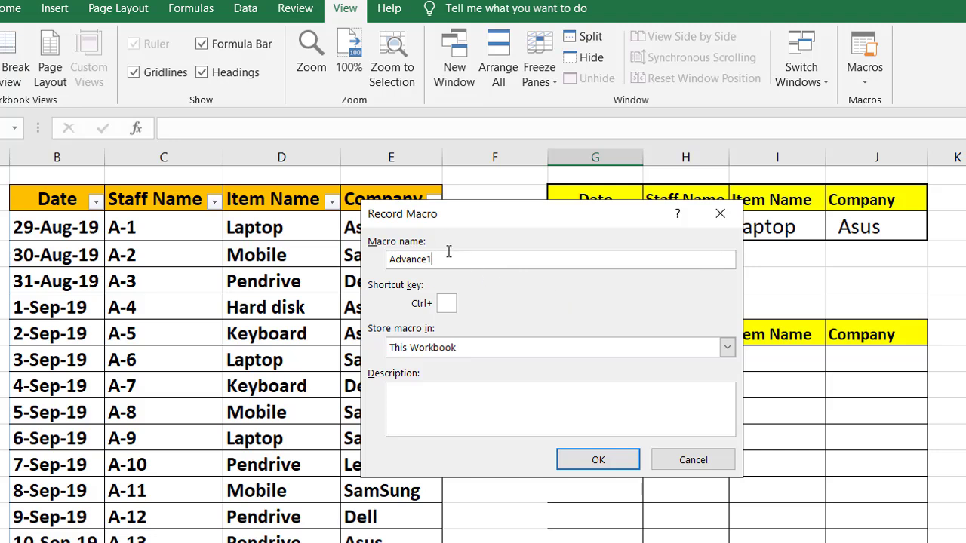
pyautogui.moveTo(518, 209); pyautogui.dragTo(556, 201)
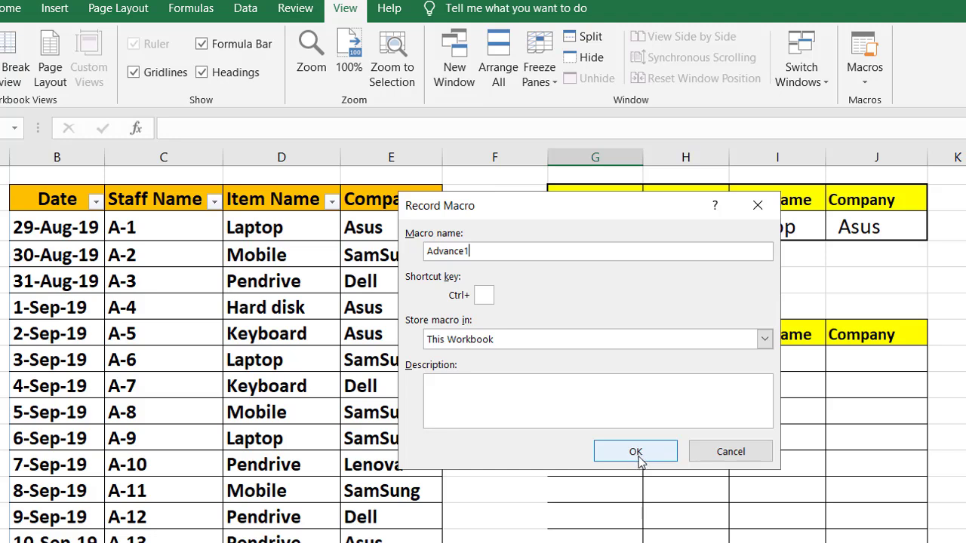
pyautogui.click(636, 453)
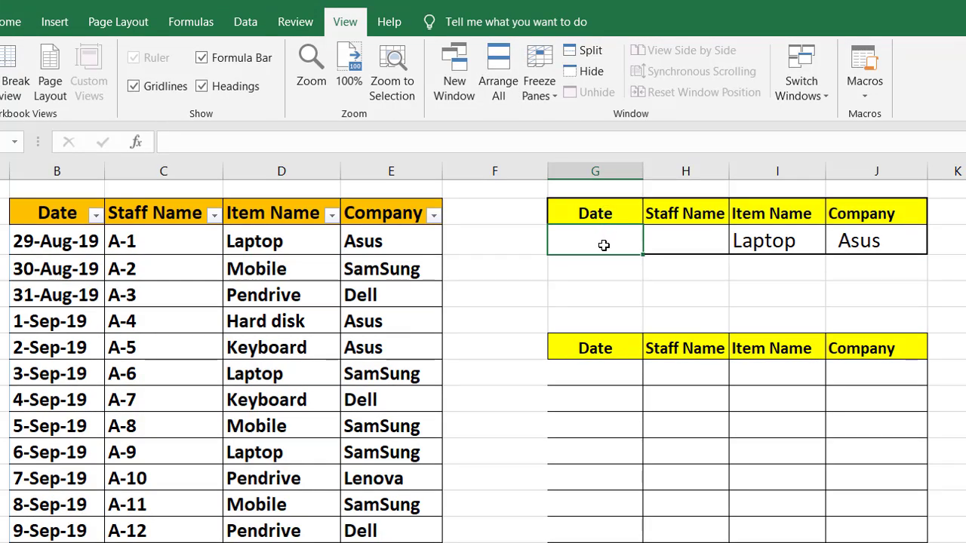
# Open Data > Advanced filter and empty its preset List range
pyautogui.click(249, 29)
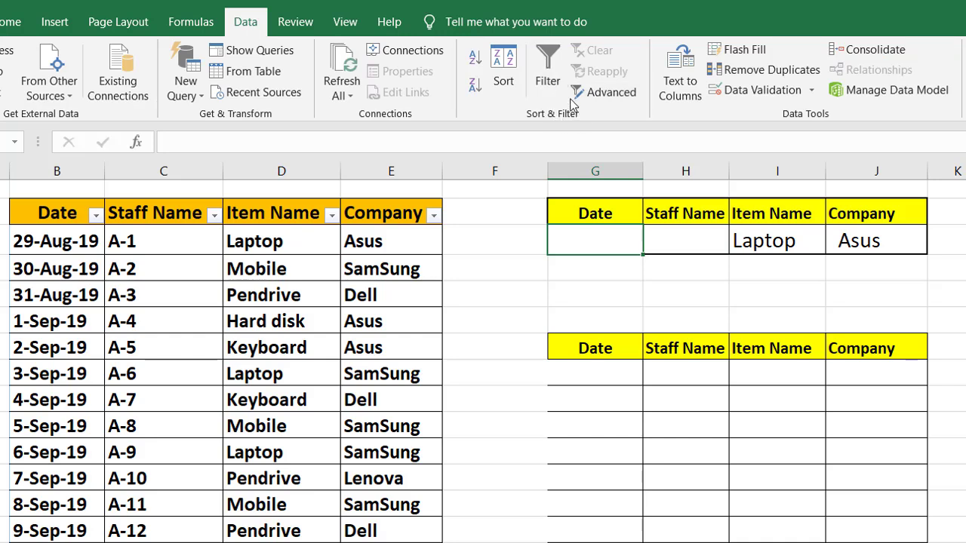
pyautogui.click(616, 94)
pyautogui.moveTo(577, 246)
pyautogui.mouseDown()
pyautogui.moveTo(624, 284)
pyautogui.moveTo(610, 270)
pyautogui.moveTo(620, 270)
pyautogui.mouseUp()
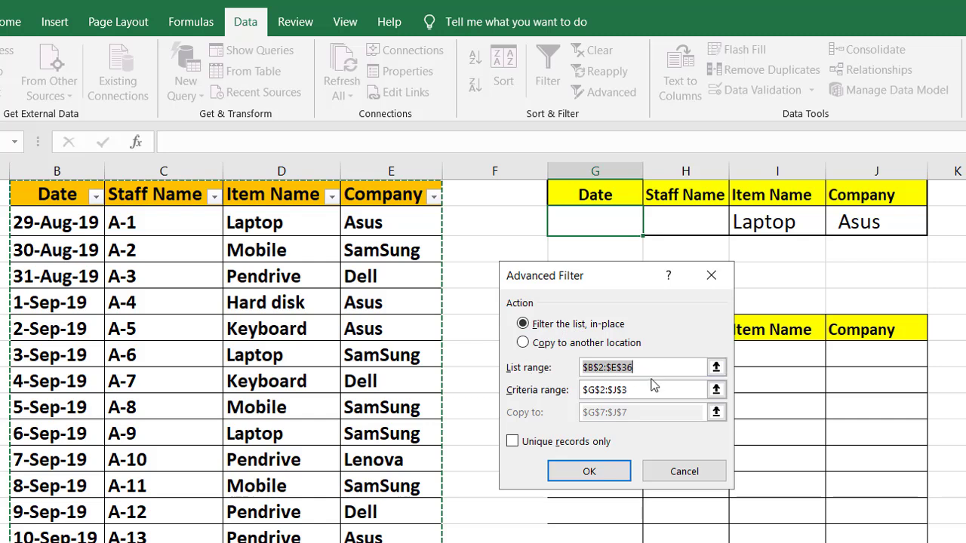
pyautogui.press('BackSpace')
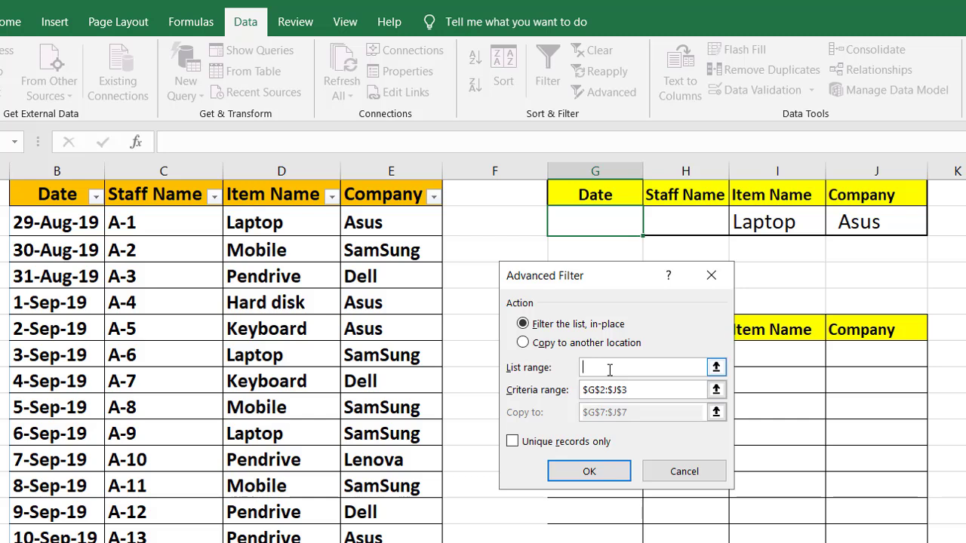
# Set the List range to the named range Advance via F3
pyautogui.press('F3')
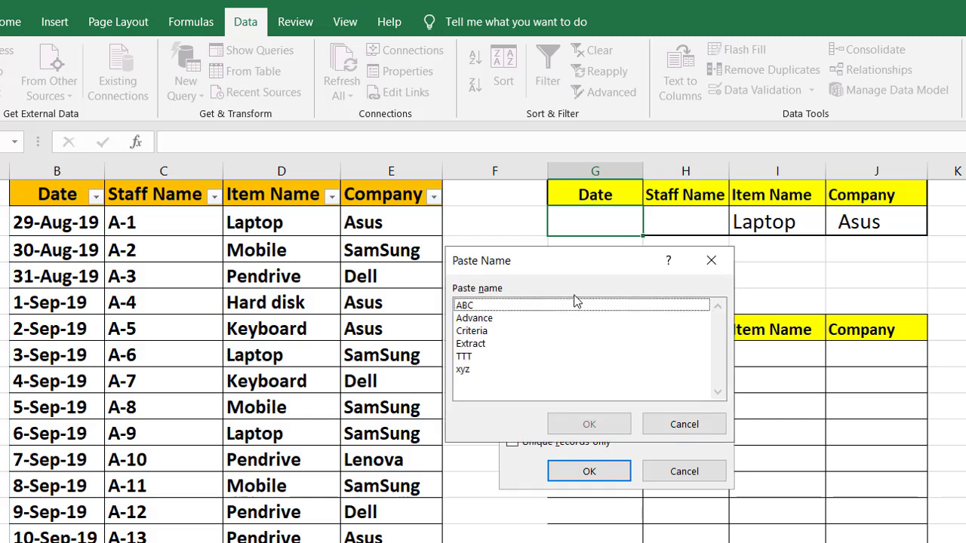
pyautogui.moveTo(573, 263); pyautogui.dragTo(597, 251)
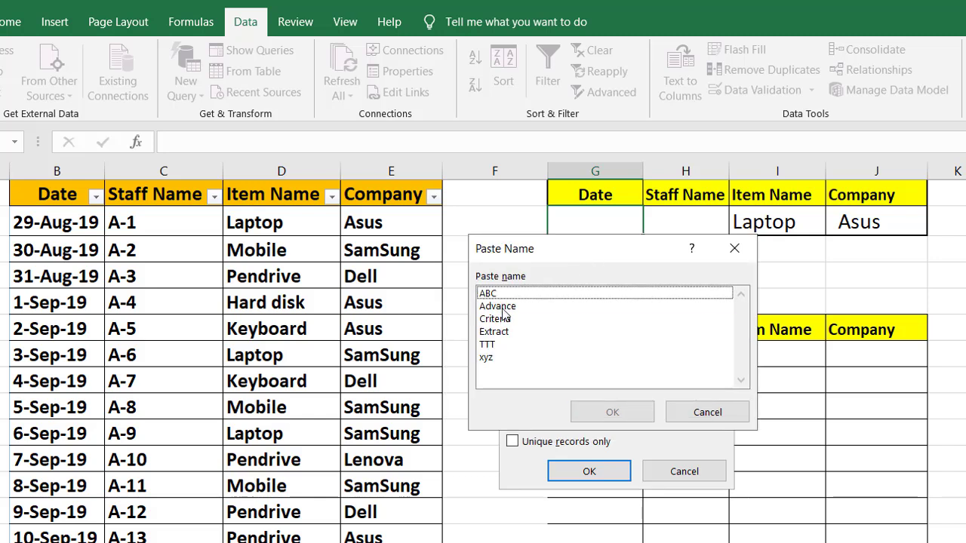
pyautogui.click(502, 307)
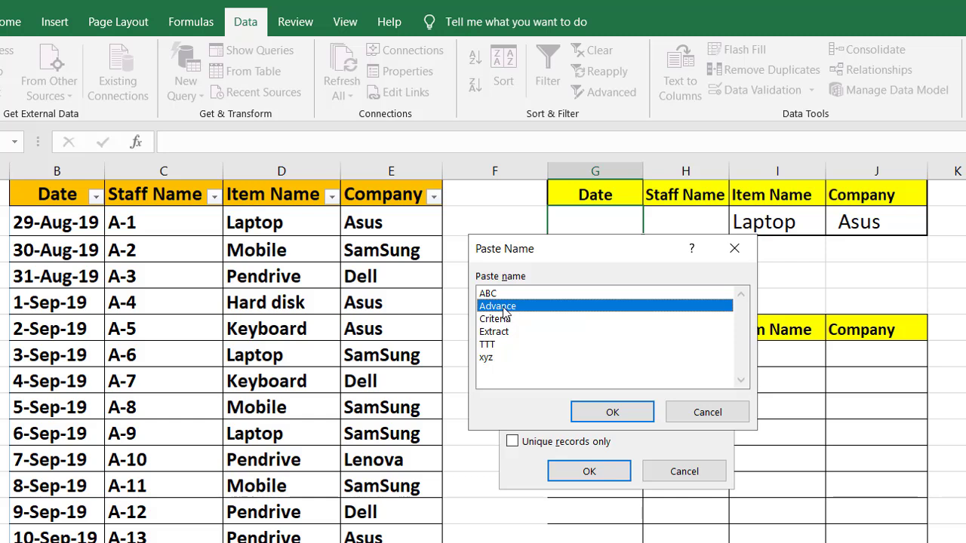
pyautogui.click(587, 412)
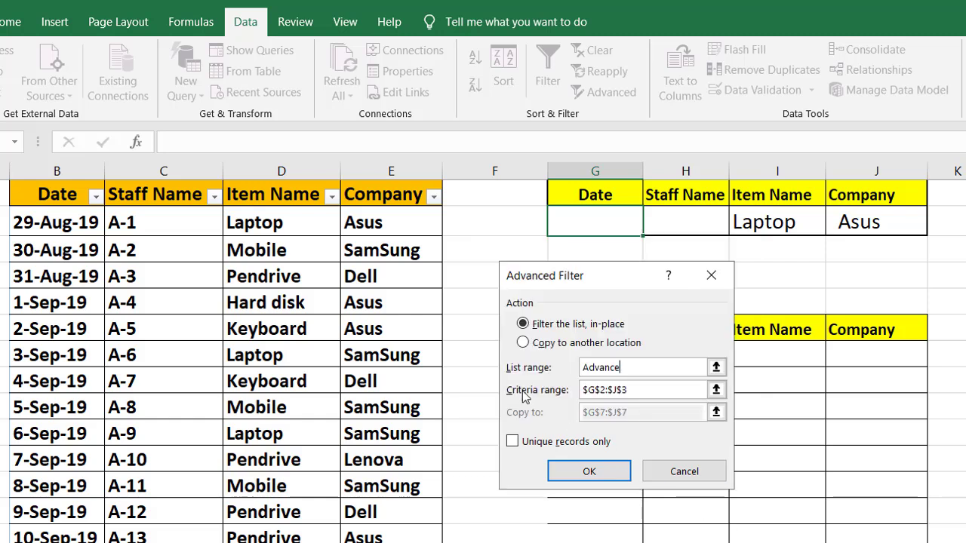
# Choose Copy to another location and set the Criteria range to the criteria table
pyautogui.click(613, 390)
pyautogui.moveTo(647, 390); pyautogui.dragTo(575, 392)
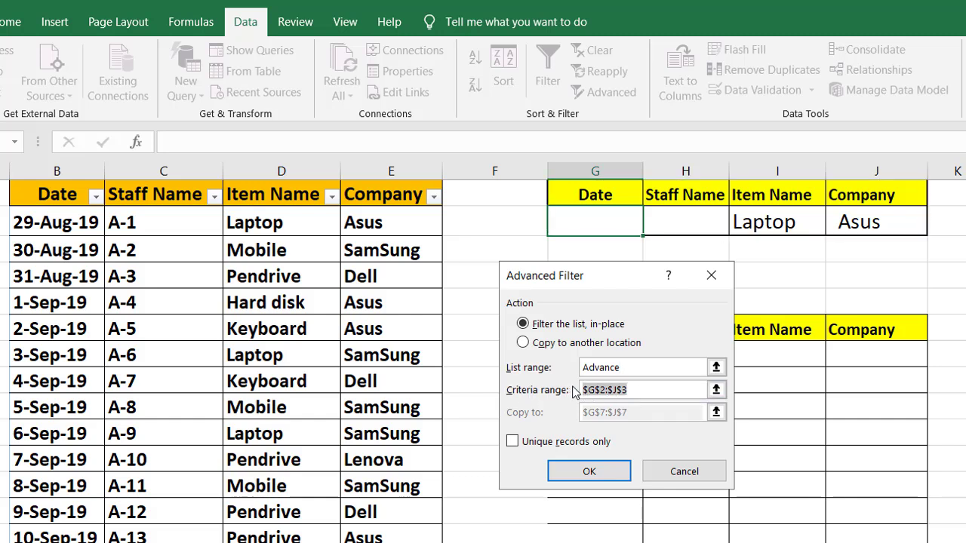
pyautogui.press('BackSpace')
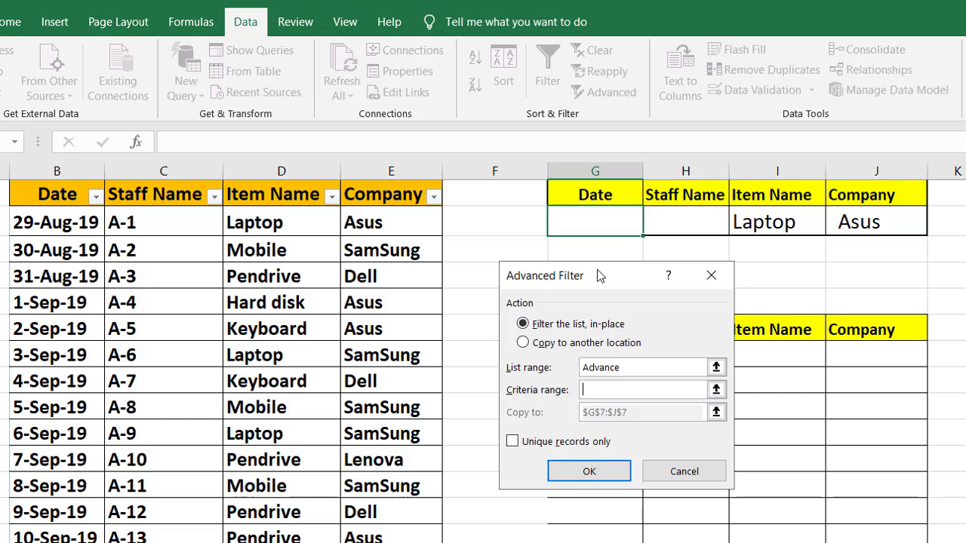
pyautogui.moveTo(615, 272); pyautogui.dragTo(615, 283)
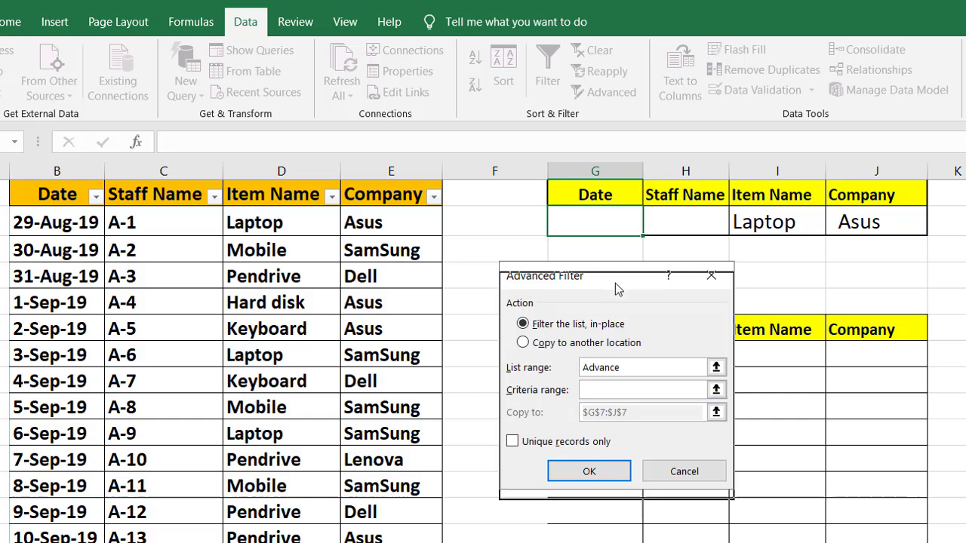
pyautogui.click(523, 354)
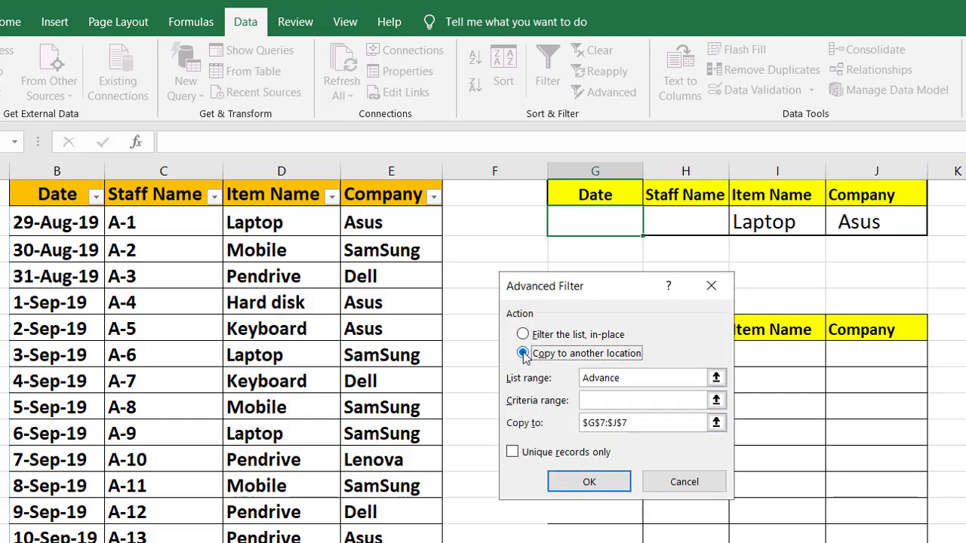
pyautogui.click(596, 401)
pyautogui.scroll(1, 796, 273)
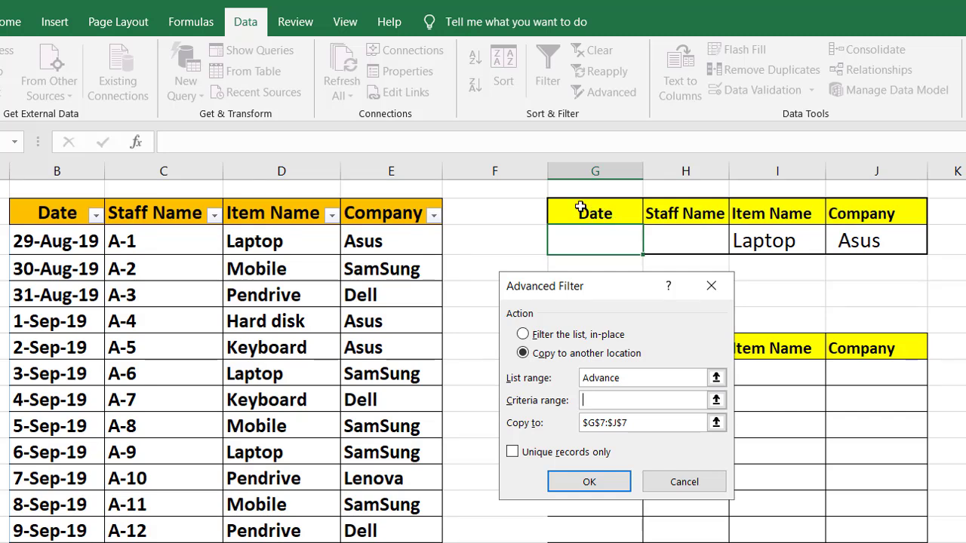
pyautogui.moveTo(580, 208); pyautogui.dragTo(868, 243)
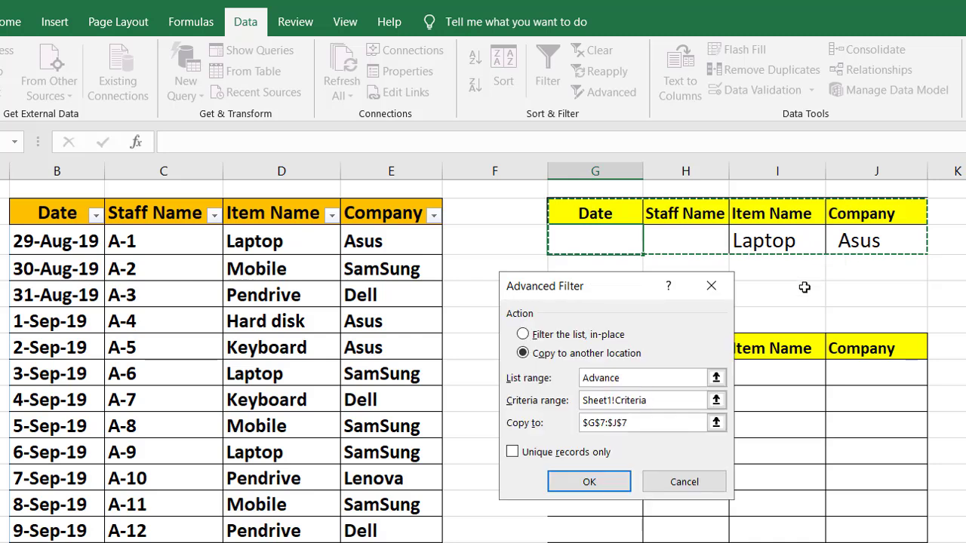
# Set Copy to the lower header row and run the filter
pyautogui.moveTo(632, 423); pyautogui.dragTo(562, 427)
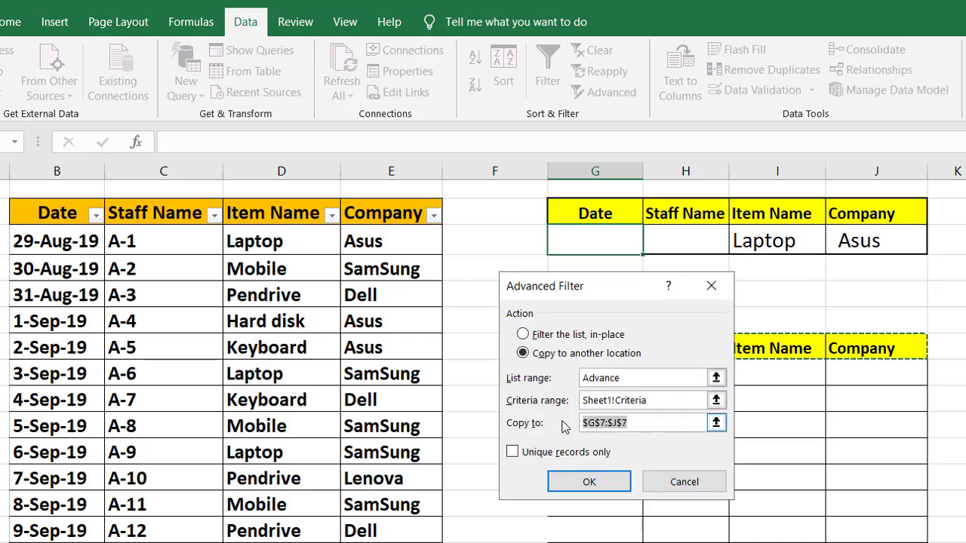
pyautogui.press('BackSpace')
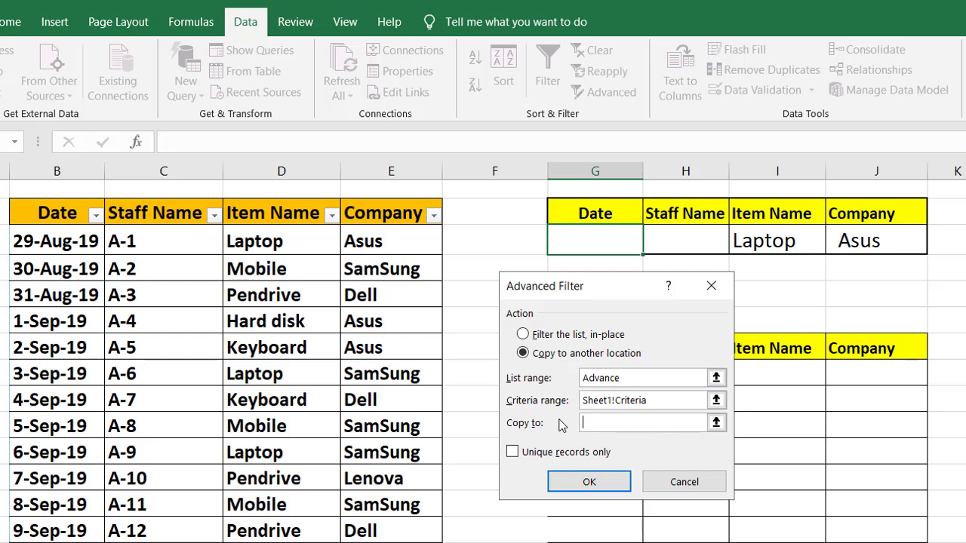
pyautogui.moveTo(601, 288)
pyautogui.mouseDown()
pyautogui.moveTo(416, 283)
pyautogui.moveTo(412, 271)
pyautogui.mouseUp()
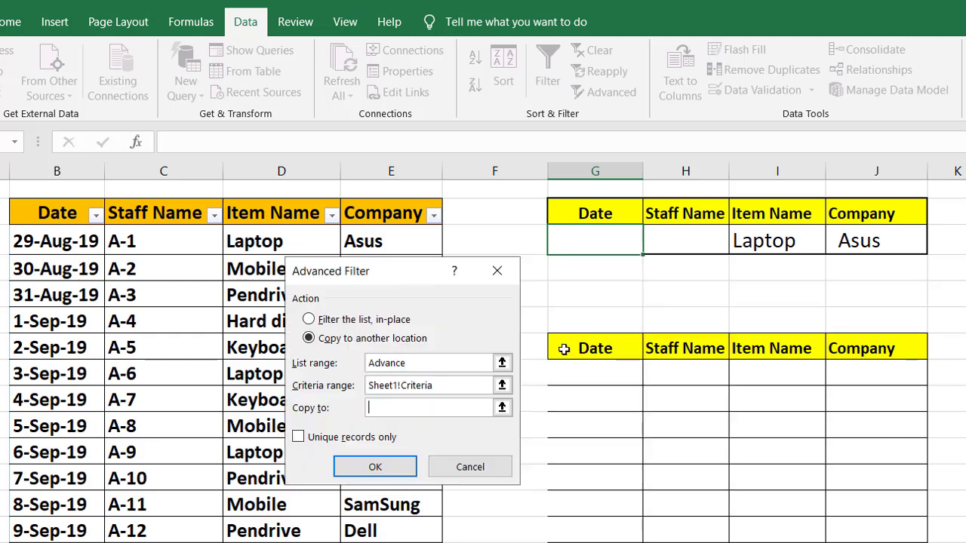
pyautogui.moveTo(566, 349); pyautogui.dragTo(882, 348)
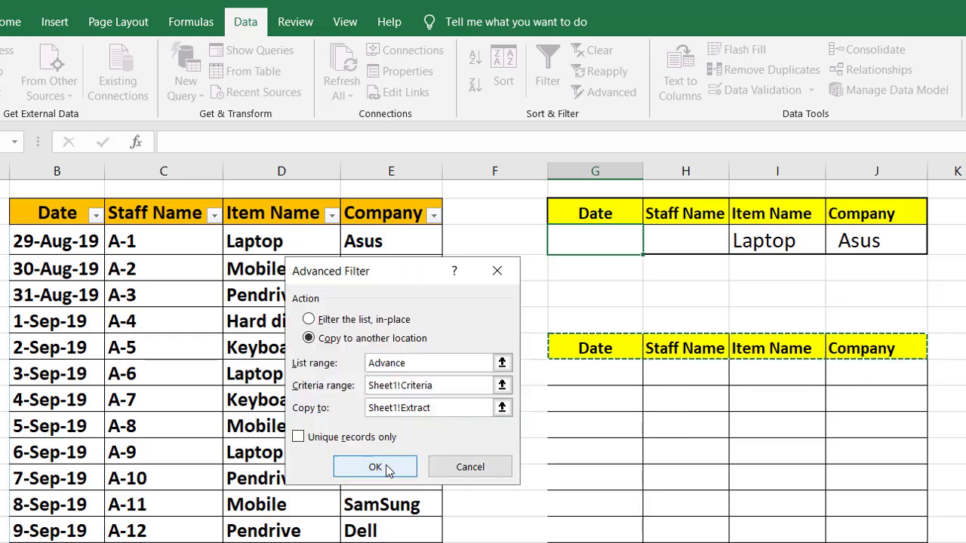
pyautogui.click(381, 467)
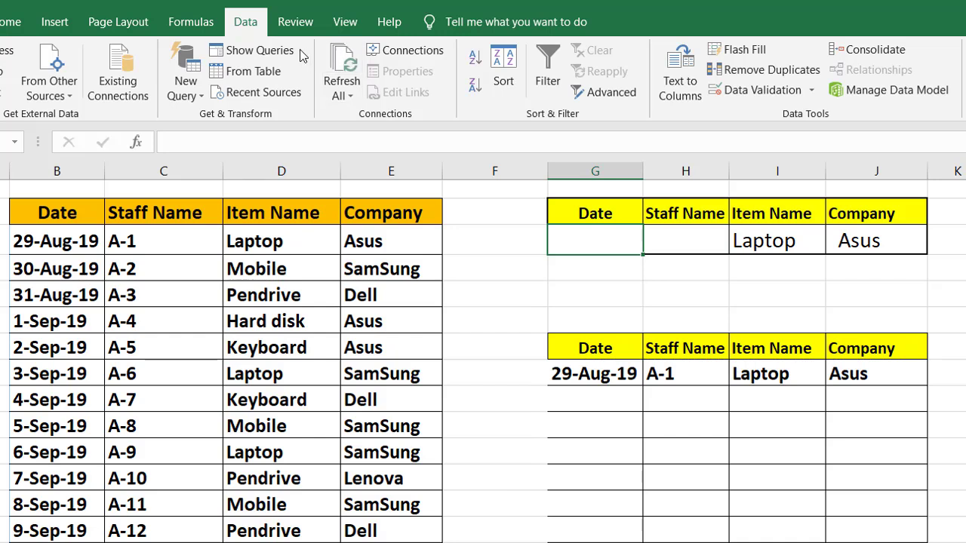
# Stop recording the Advance1 macro
pyautogui.click(348, 28)
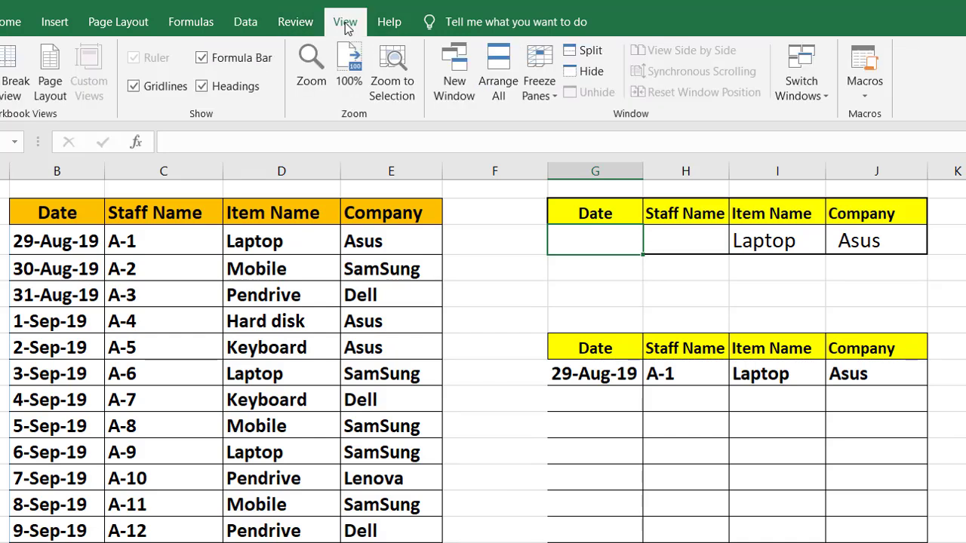
pyautogui.click(866, 93)
pyautogui.click(915, 138)
# Pick Mobile from the Item Name criteria drop-down, then change it to Hard disk
pyautogui.click(807, 240)
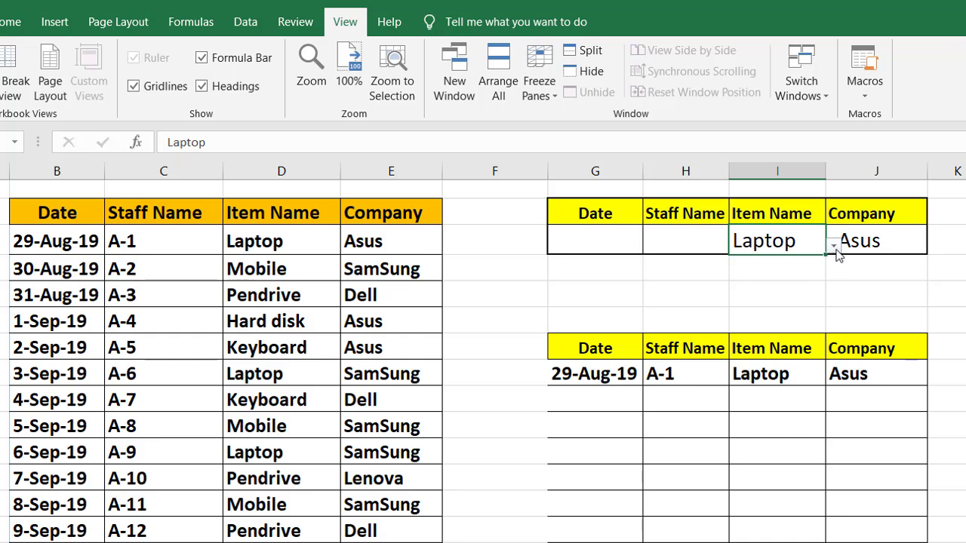
pyautogui.click(833, 246)
pyautogui.click(813, 274)
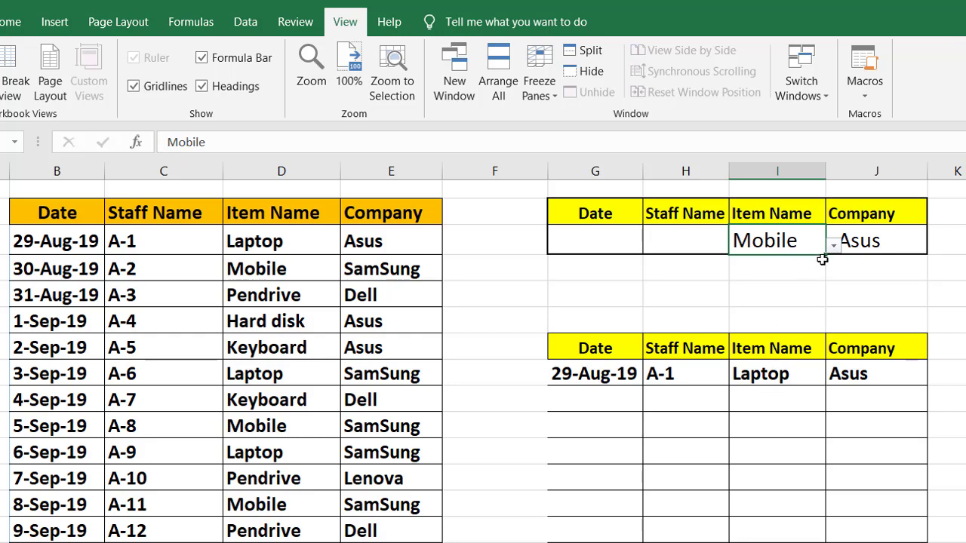
pyautogui.click(833, 246)
pyautogui.click(755, 299)
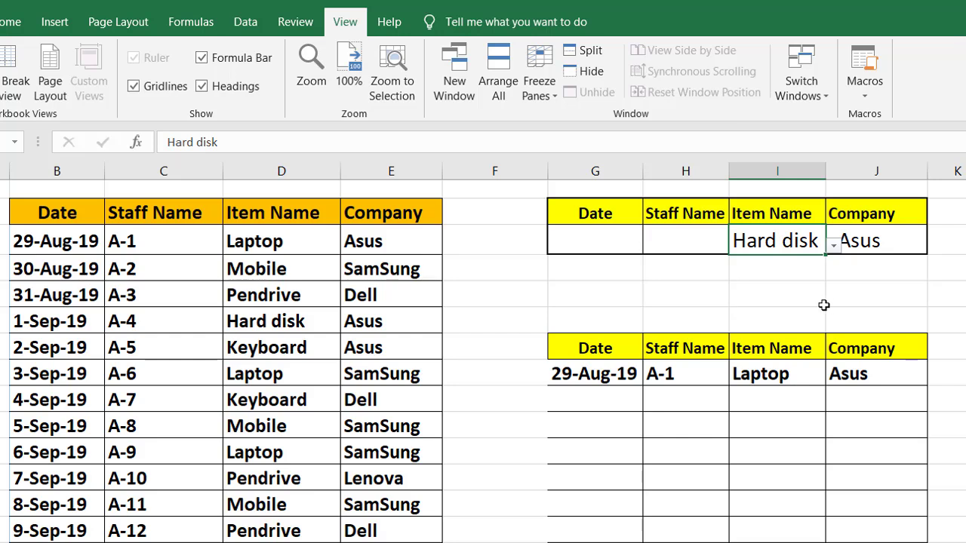
# Draw a blue rounded rectangle between the tables and label it Click Here
pyautogui.click(55, 23)
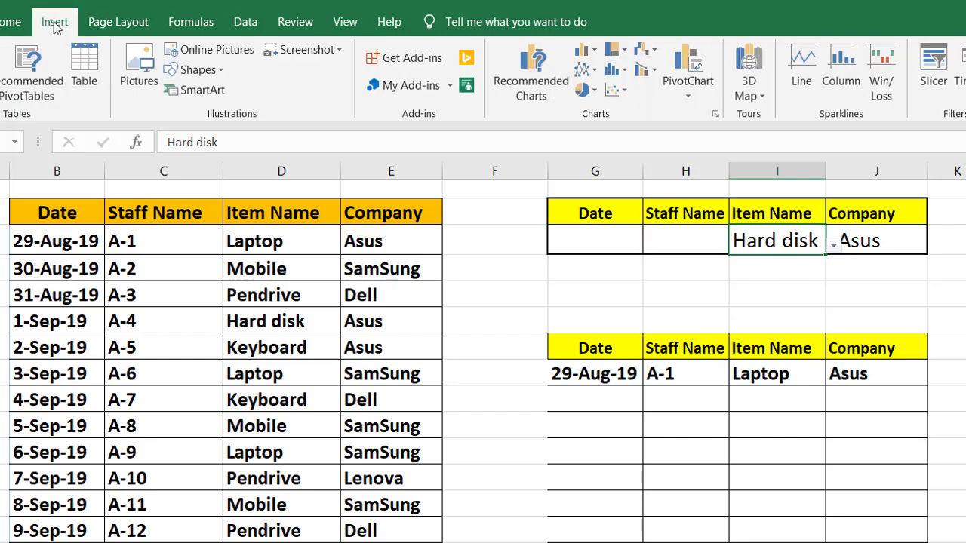
pyautogui.click(219, 70)
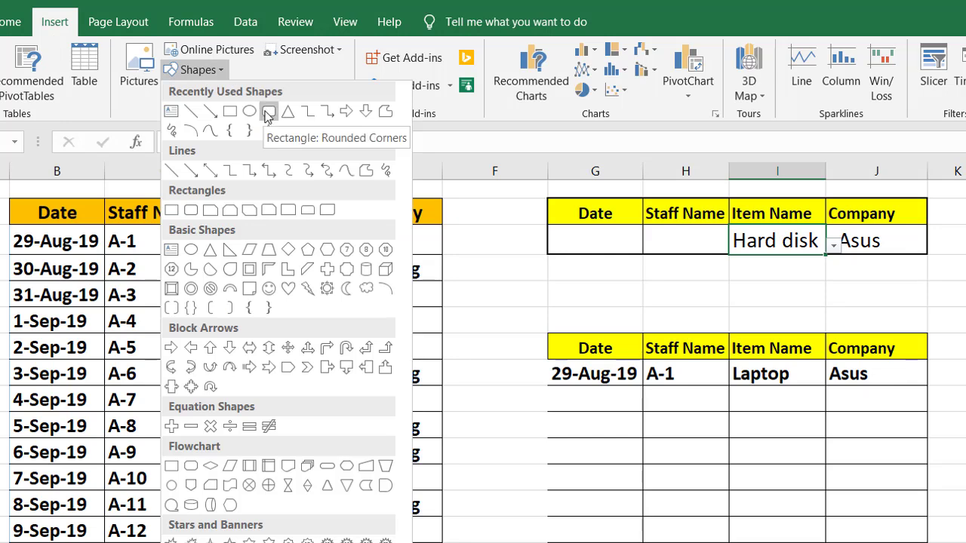
pyautogui.click(268, 114)
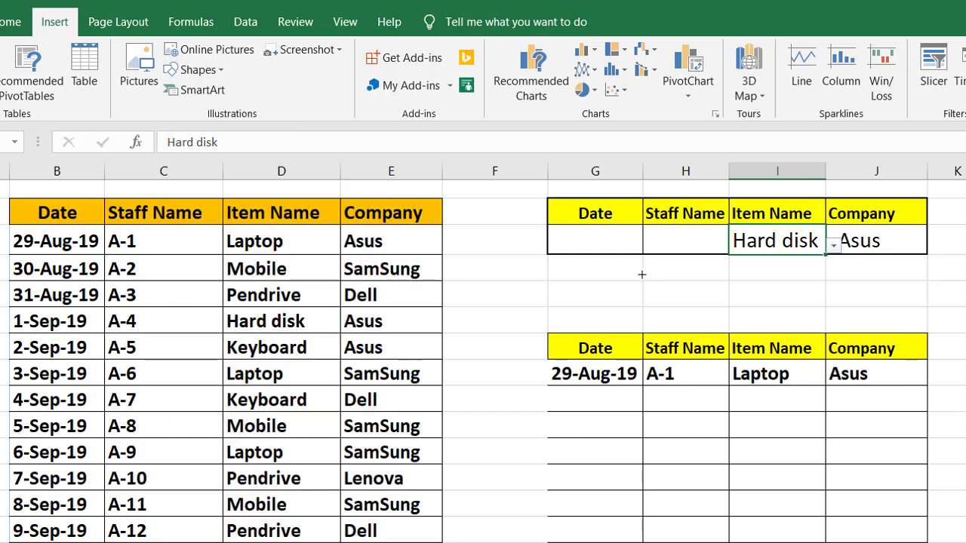
pyautogui.moveTo(641, 275); pyautogui.dragTo(804, 321)
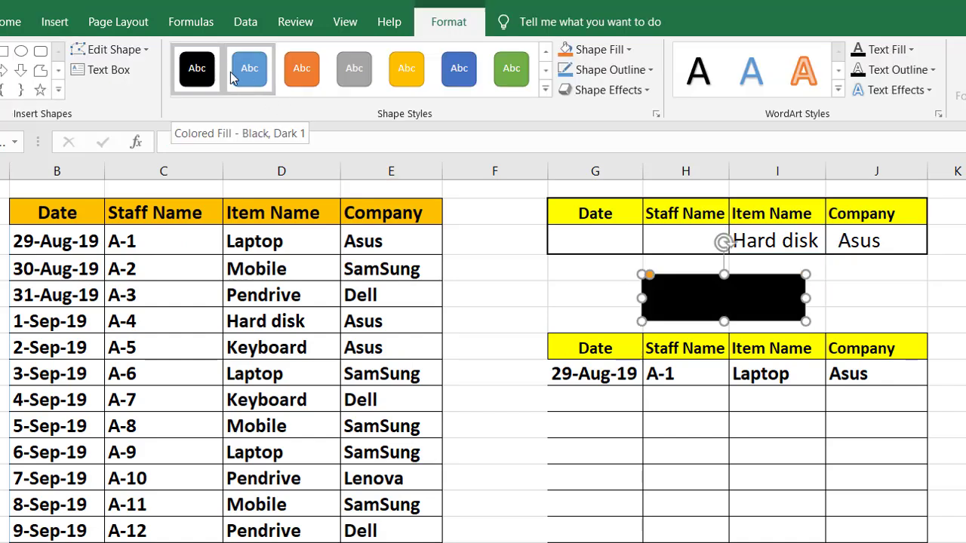
pyautogui.click(682, 302)
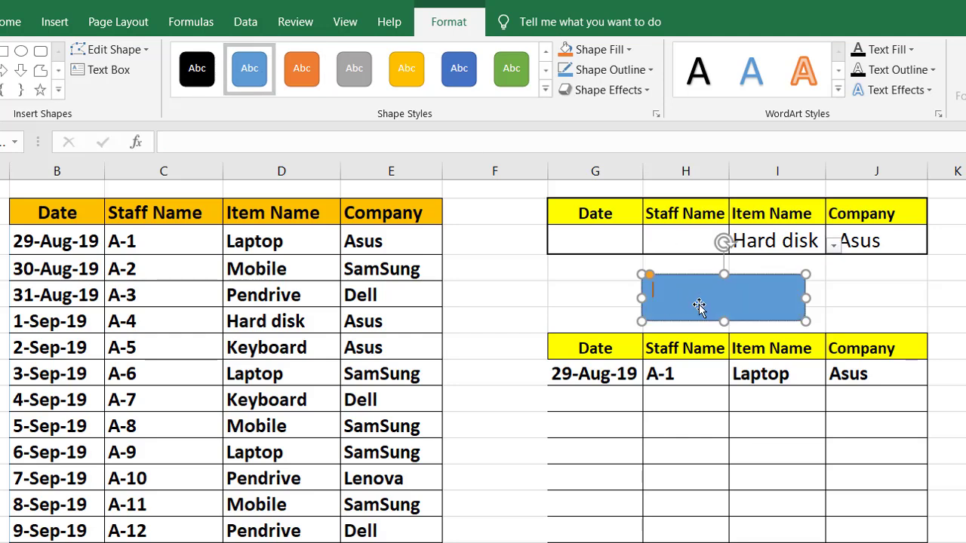
pyautogui.write('Click Here')
# Format the Click Here label at size 20, centred and bold
pyautogui.moveTo(654, 289); pyautogui.dragTo(718, 292)
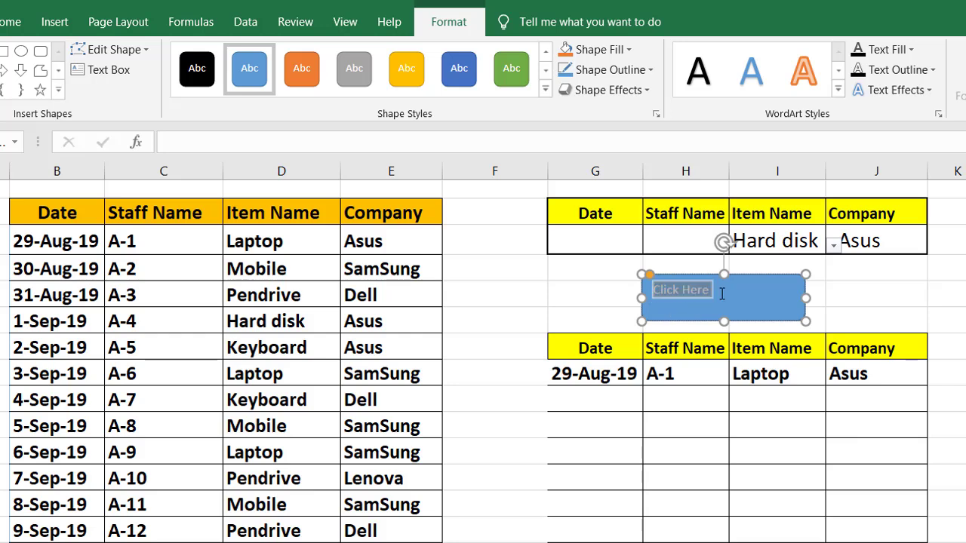
pyautogui.click(11, 21)
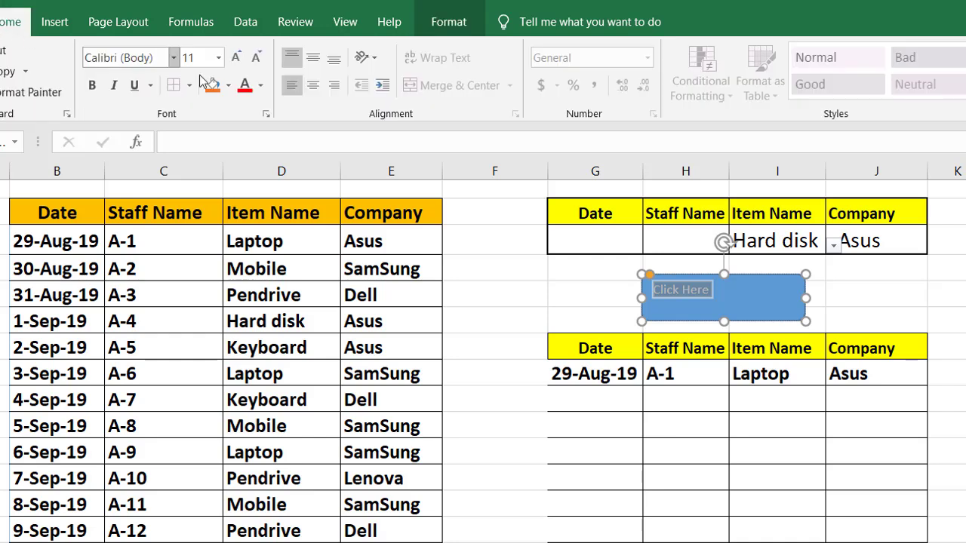
pyautogui.click(236, 57)
pyautogui.click(236, 58)
pyautogui.click(235, 58)
pyautogui.click(236, 57)
pyautogui.click(235, 58)
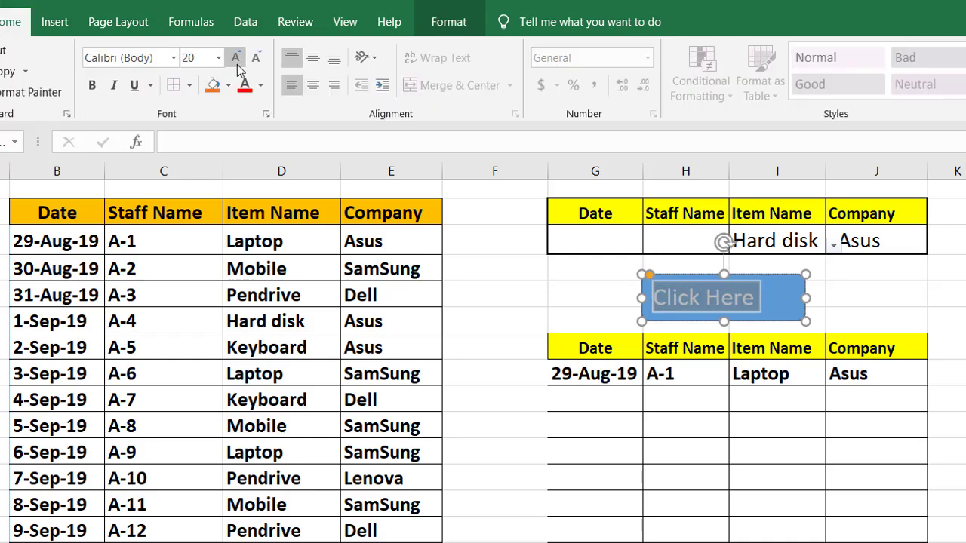
pyautogui.click(312, 85)
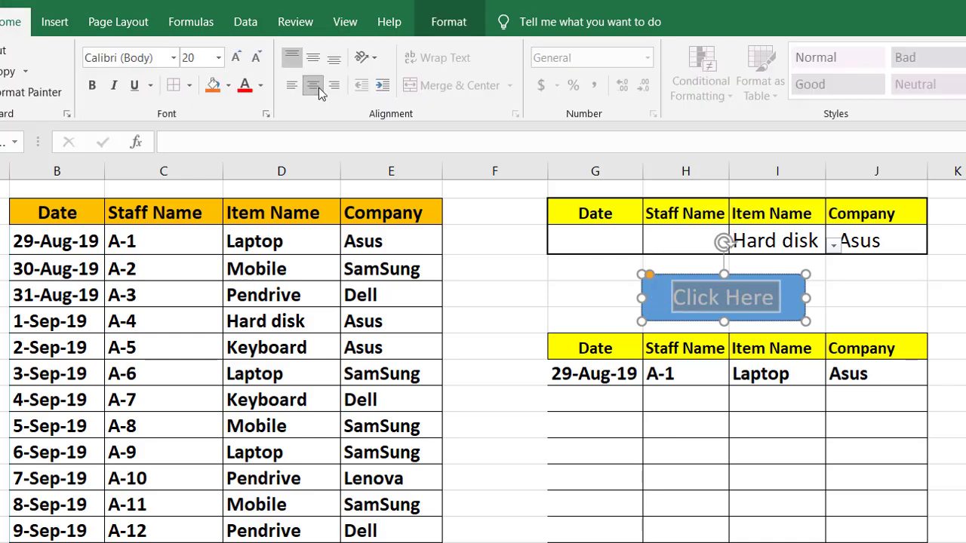
pyautogui.click(91, 85)
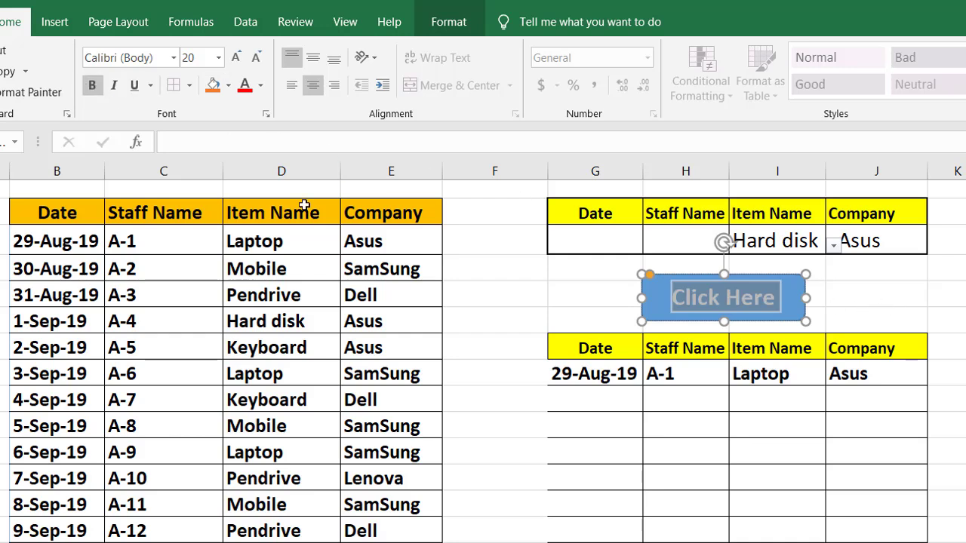
pyautogui.click(857, 302)
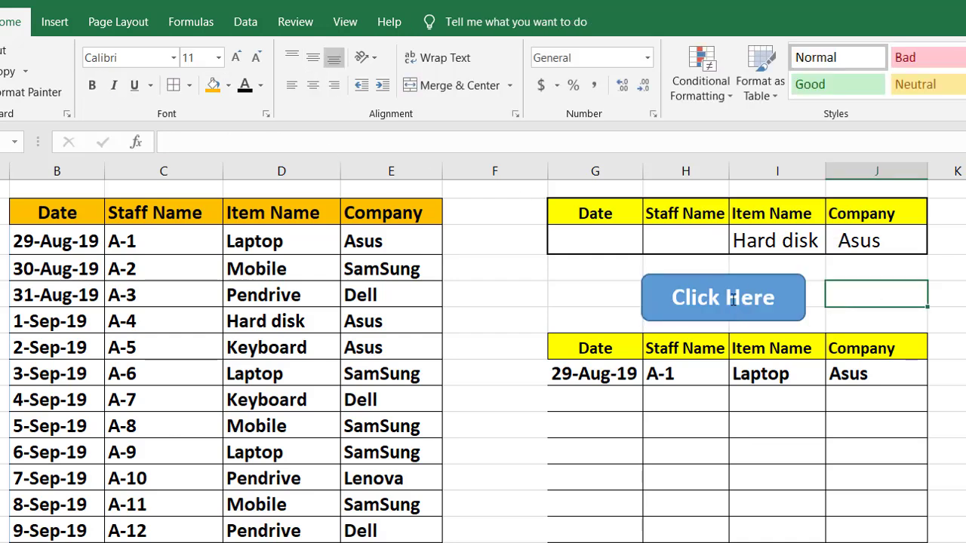
pyautogui.click(785, 291)
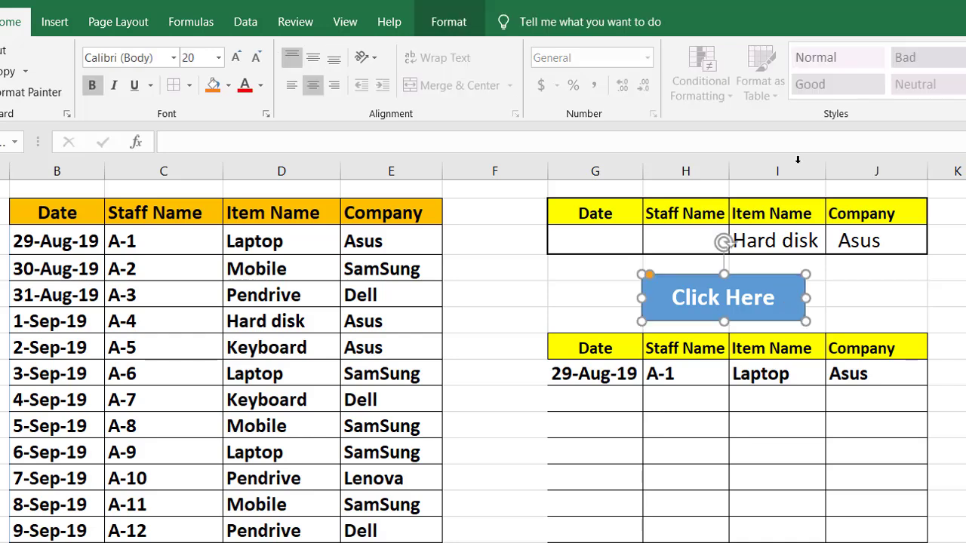
# Assign the Advance1 macro to the Click Here button through Assign Macro
pyautogui.rightClick(790, 284)
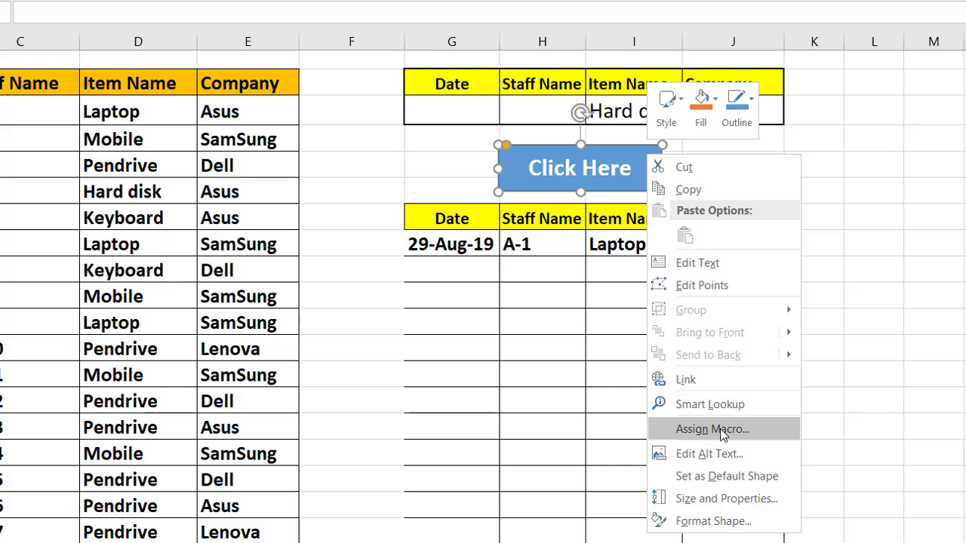
pyautogui.click(712, 429)
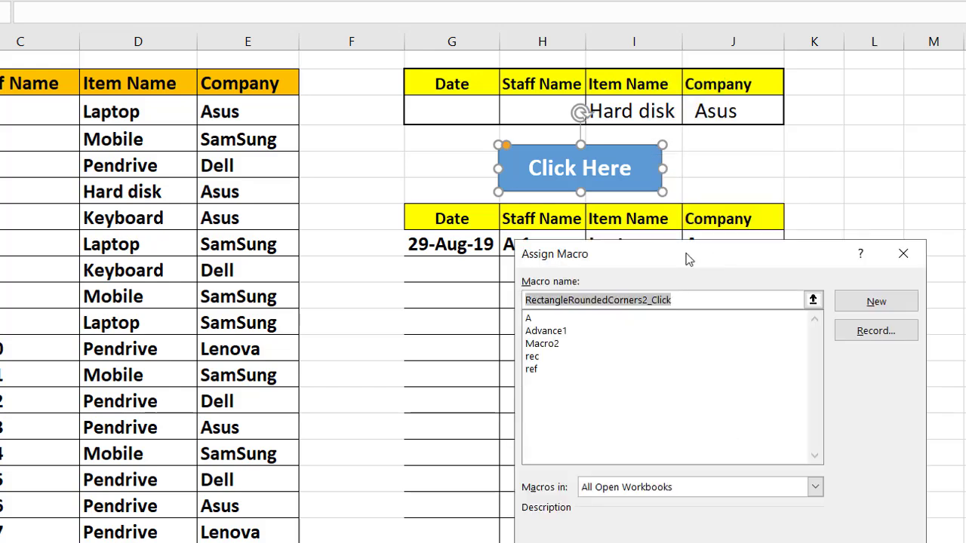
pyautogui.moveTo(687, 255); pyautogui.dragTo(615, 200)
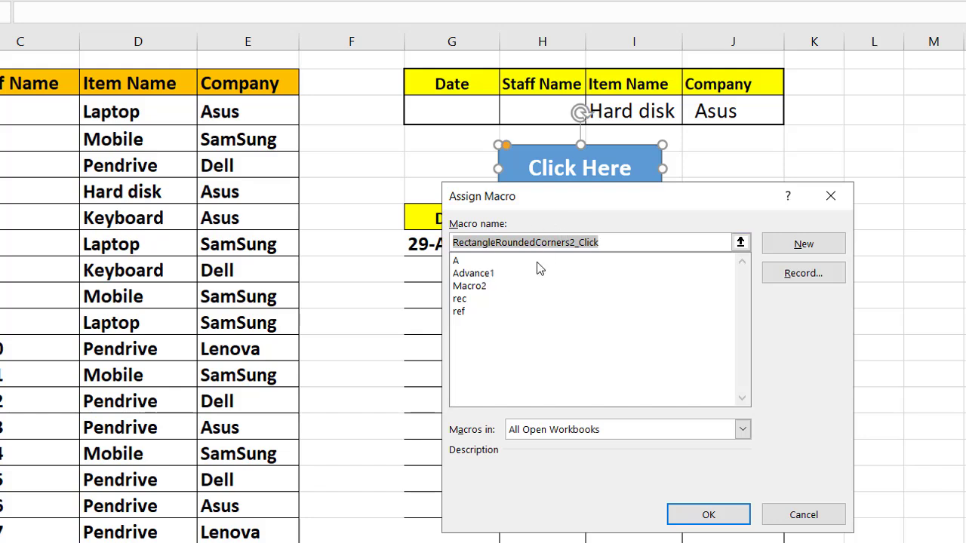
pyautogui.click(487, 276)
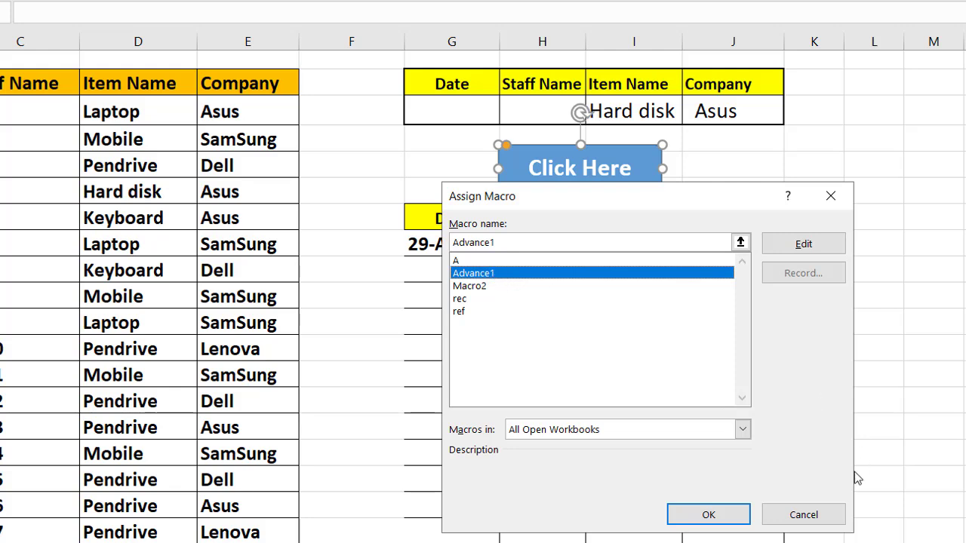
pyautogui.click(693, 516)
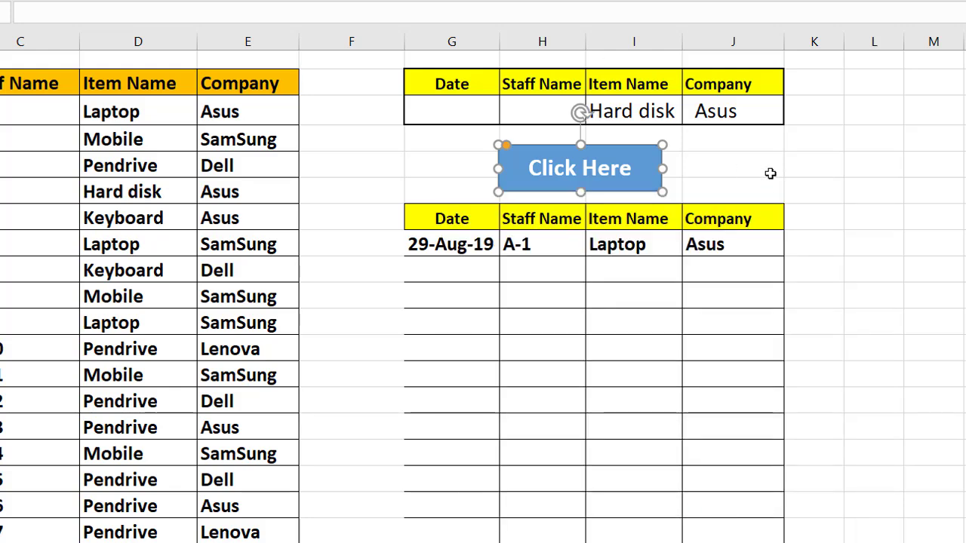
# Clear the Company criterion, set Item Name to Pendrive and run the filter
pyautogui.click(770, 171)
pyautogui.click(711, 109)
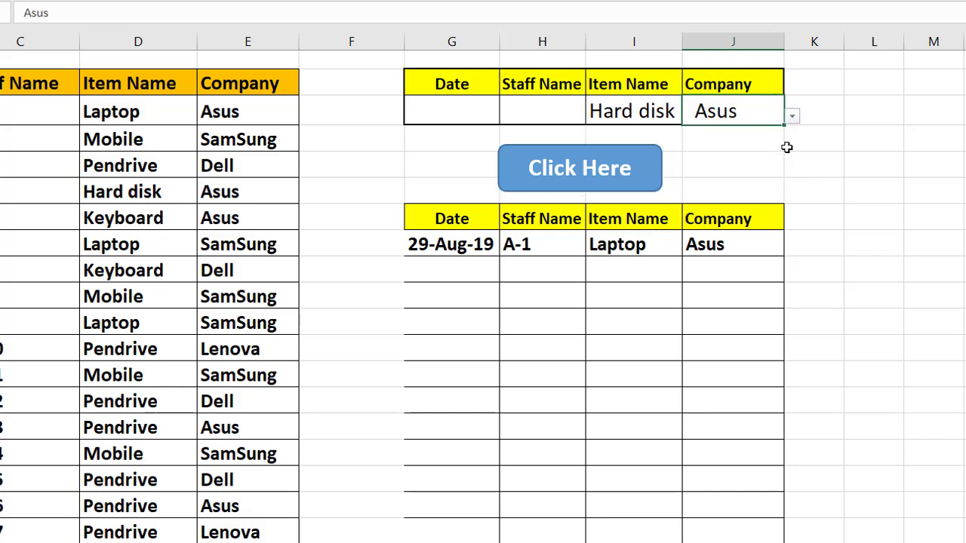
pyautogui.press('Delete')
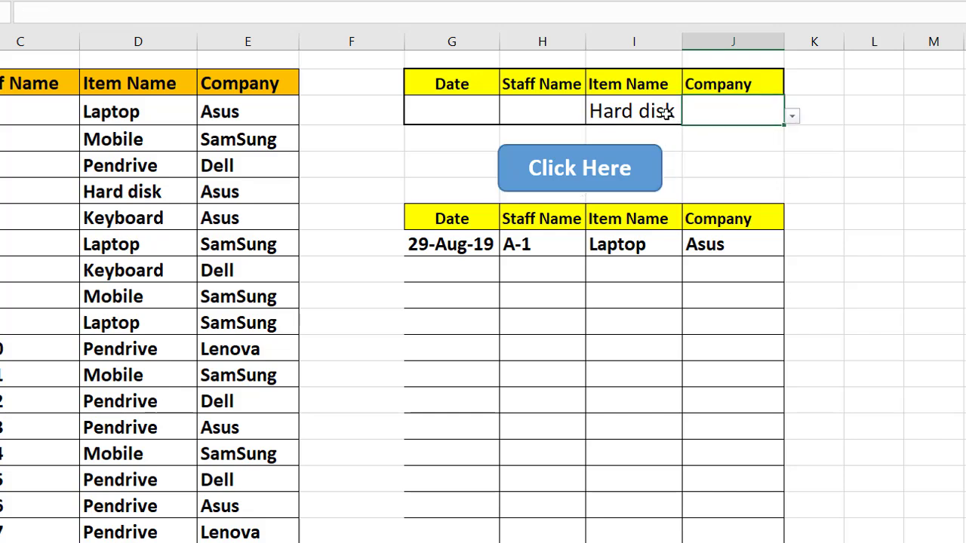
pyautogui.click(660, 112)
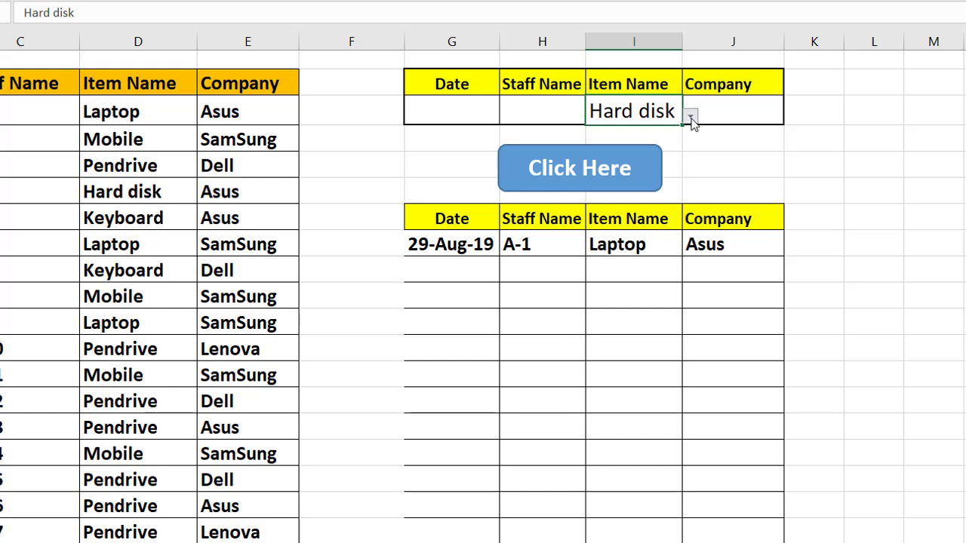
pyautogui.click(690, 116)
pyautogui.click(638, 158)
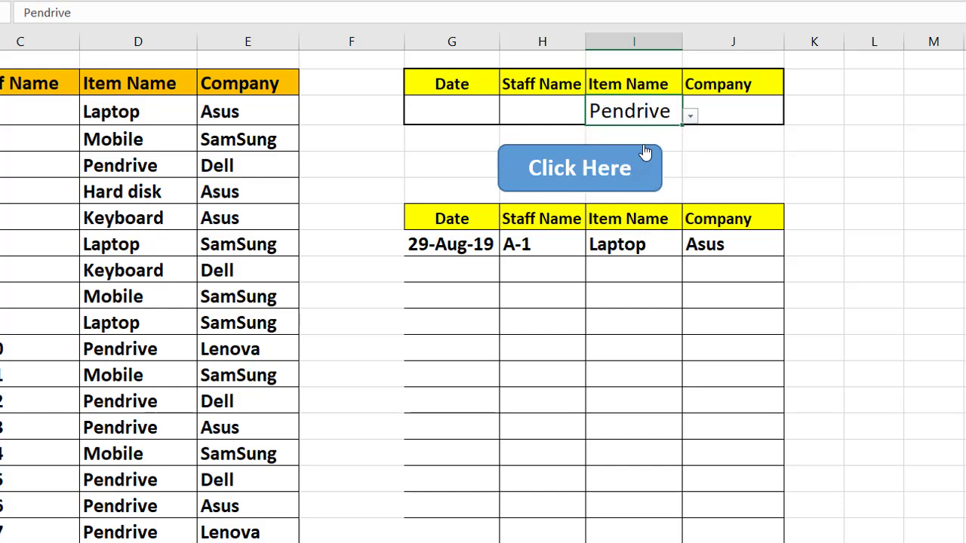
pyautogui.click(597, 175)
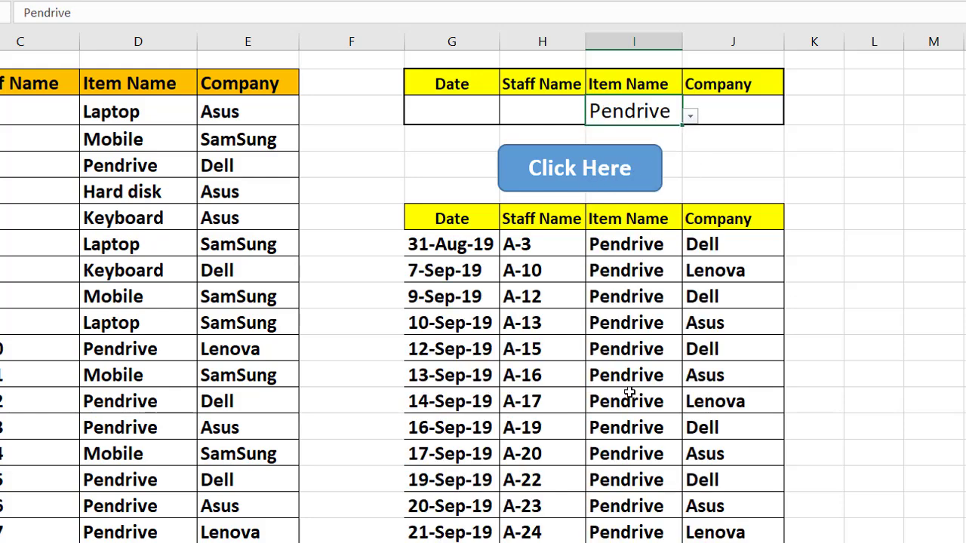
pyautogui.scroll(-3, 627, 392)
pyautogui.scroll(3, 630, 392)
pyautogui.scroll(-2, 623, 285)
pyautogui.scroll(2, 624, 289)
pyautogui.scroll(-2, 672, 359)
pyautogui.scroll(-3, 671, 359)
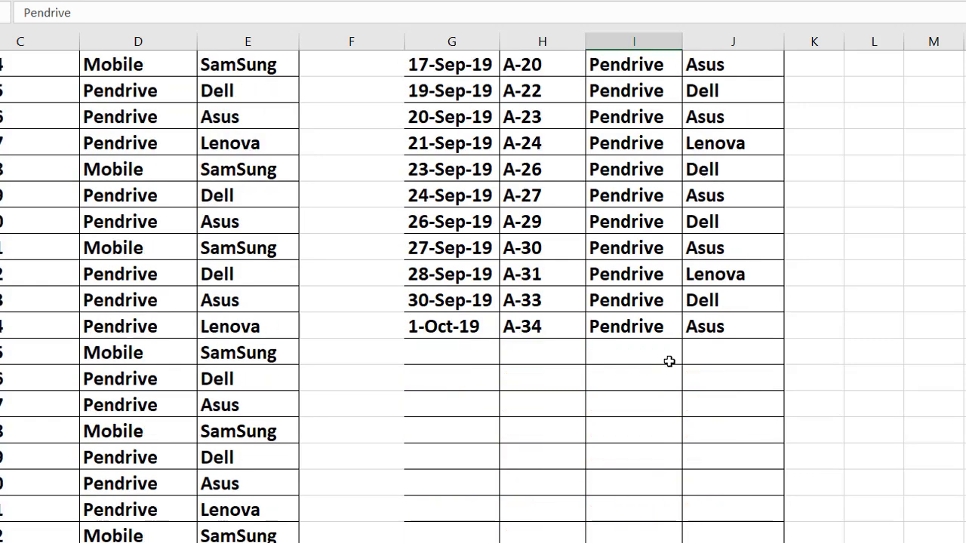
pyautogui.scroll(5, 671, 360)
# Set the Company criterion to Dell and rerun the filter for Dell pendrives
pyautogui.click(733, 111)
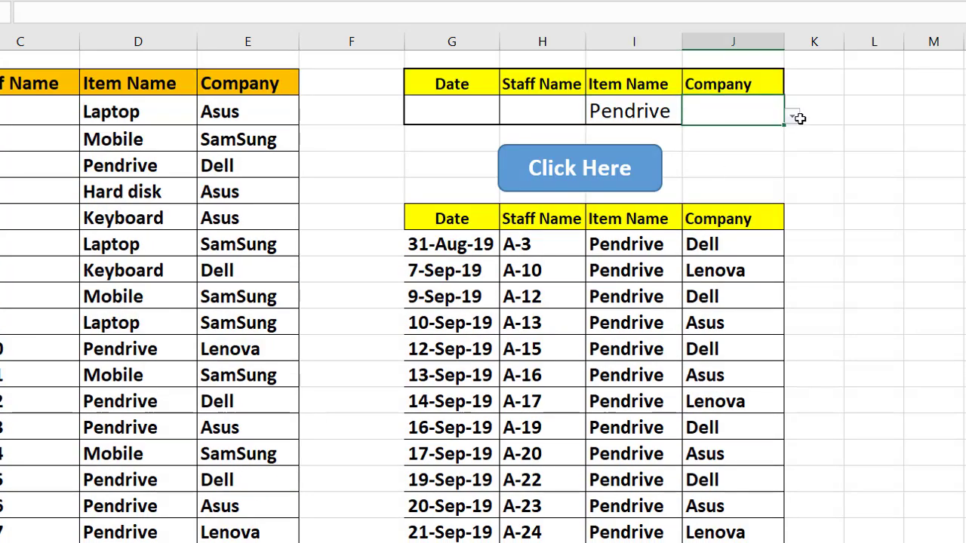
pyautogui.click(792, 116)
pyautogui.click(735, 158)
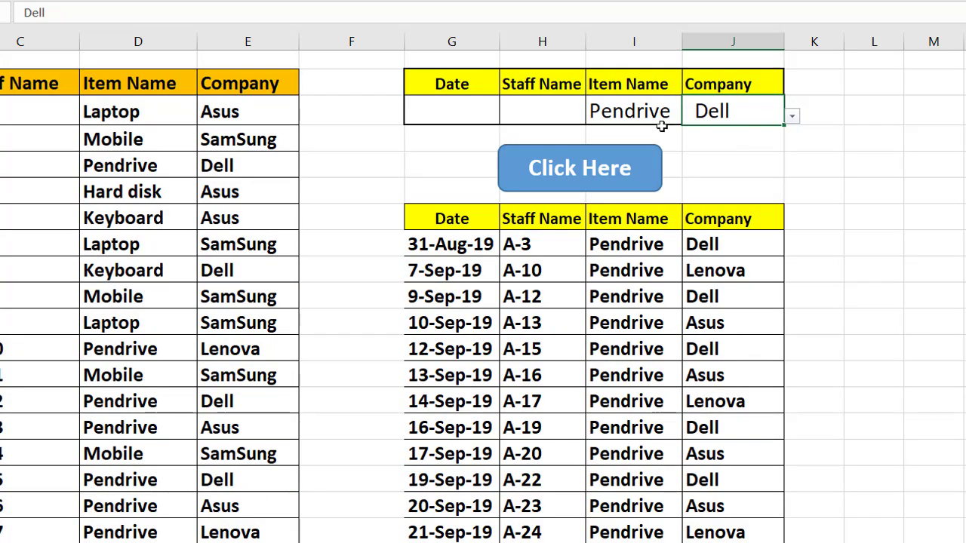
pyautogui.click(596, 182)
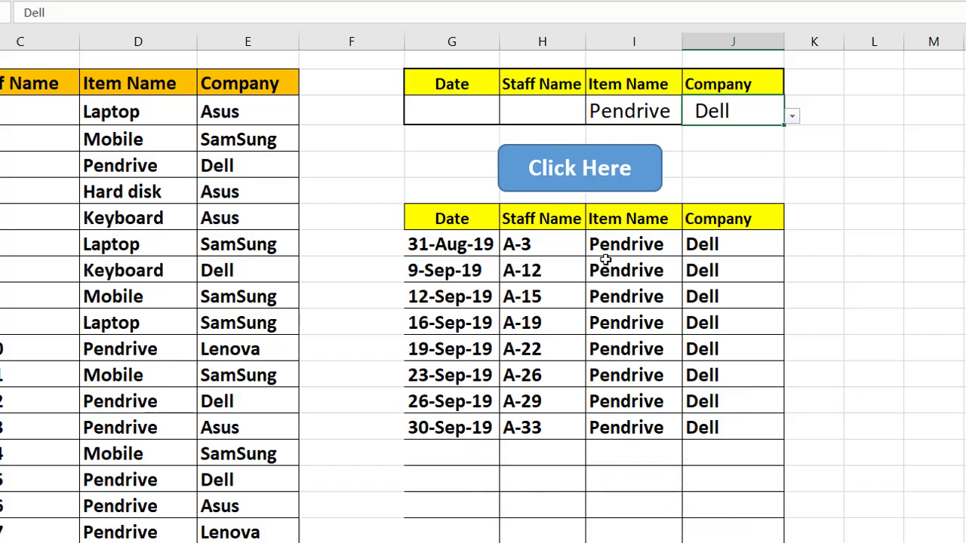
pyautogui.moveTo(459, 253); pyautogui.dragTo(734, 429)
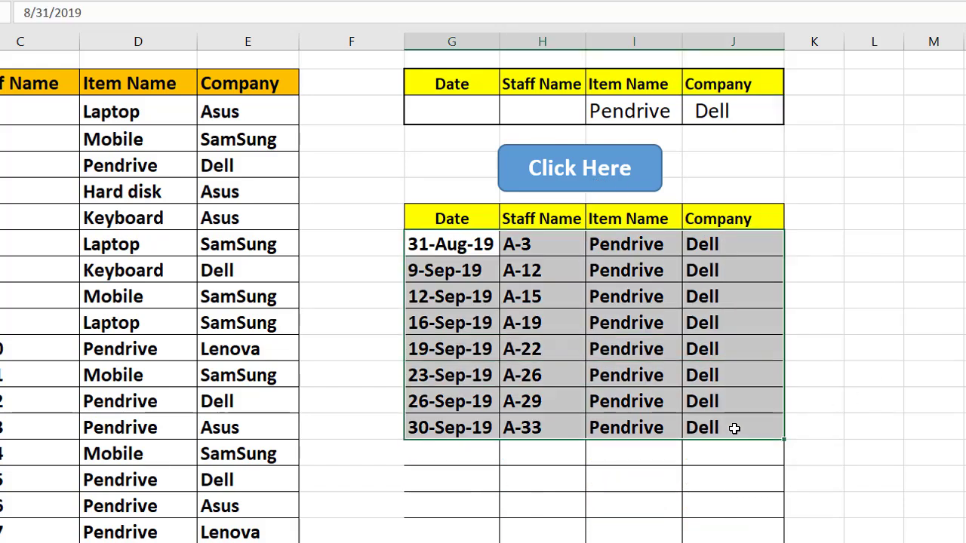
# Switch the Company criterion to Asus and rerun the filter for Asus pendrives
pyautogui.click(725, 101)
pyautogui.click(791, 117)
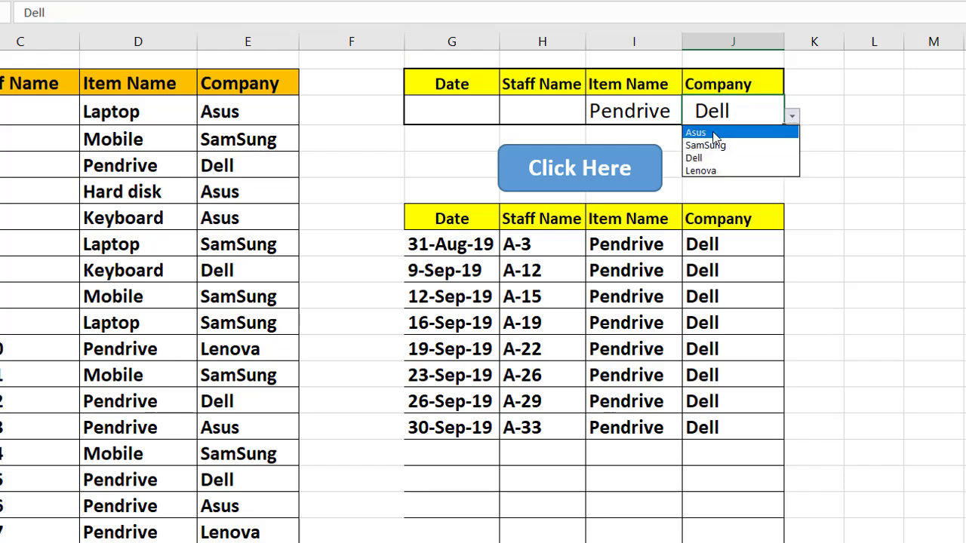
pyautogui.click(709, 132)
pyautogui.click(586, 181)
pyautogui.moveTo(453, 244)
pyautogui.mouseDown()
pyautogui.moveTo(543, 250)
pyautogui.moveTo(731, 401)
pyautogui.mouseUp()
pyautogui.click(718, 168)
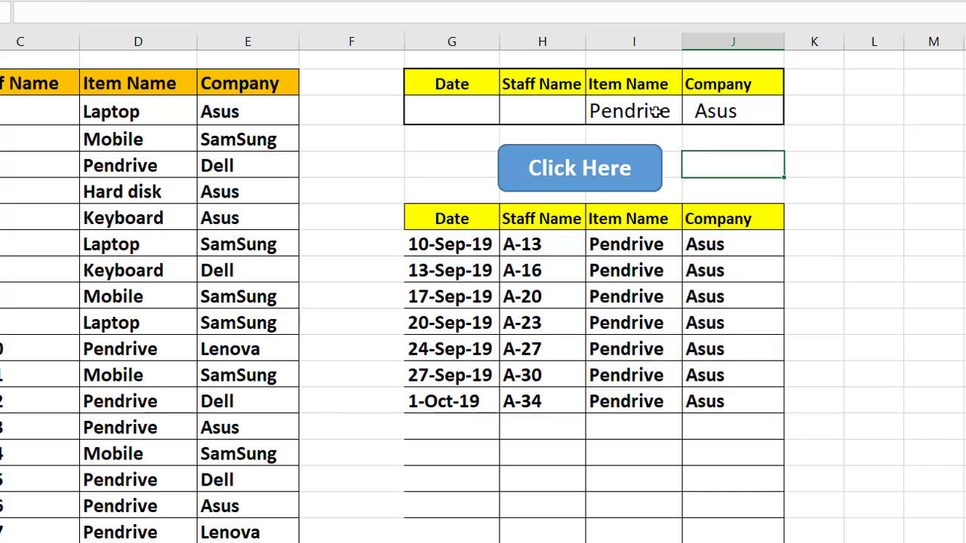
pyautogui.click(713, 113)
# Clear the Asus company criterion and filter the table for Keyboard items
pyautogui.press('Delete')
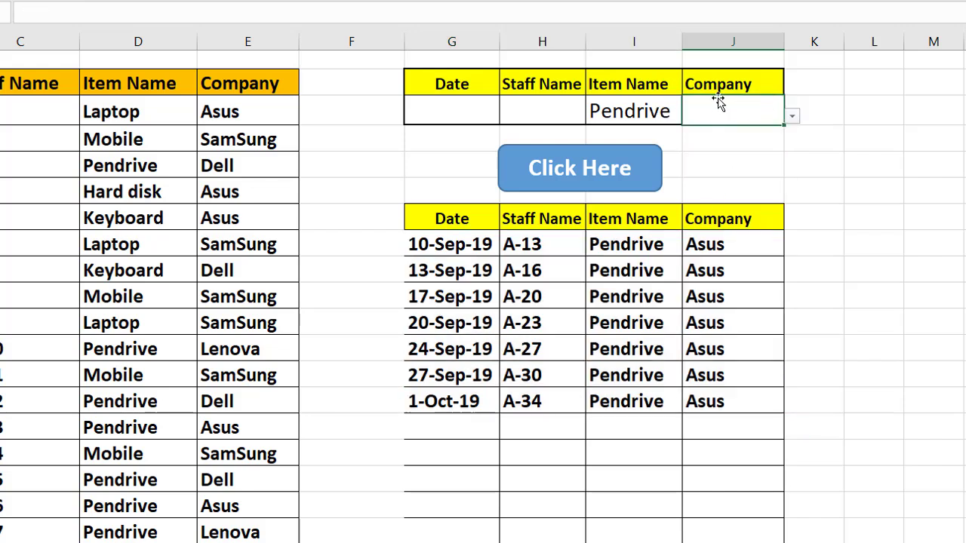
pyautogui.click(619, 114)
pyautogui.click(690, 115)
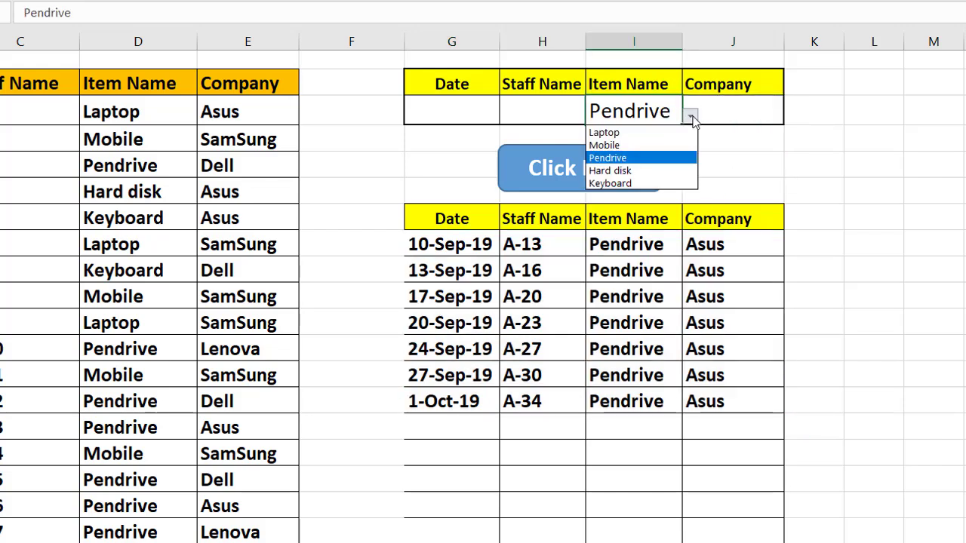
pyautogui.click(650, 183)
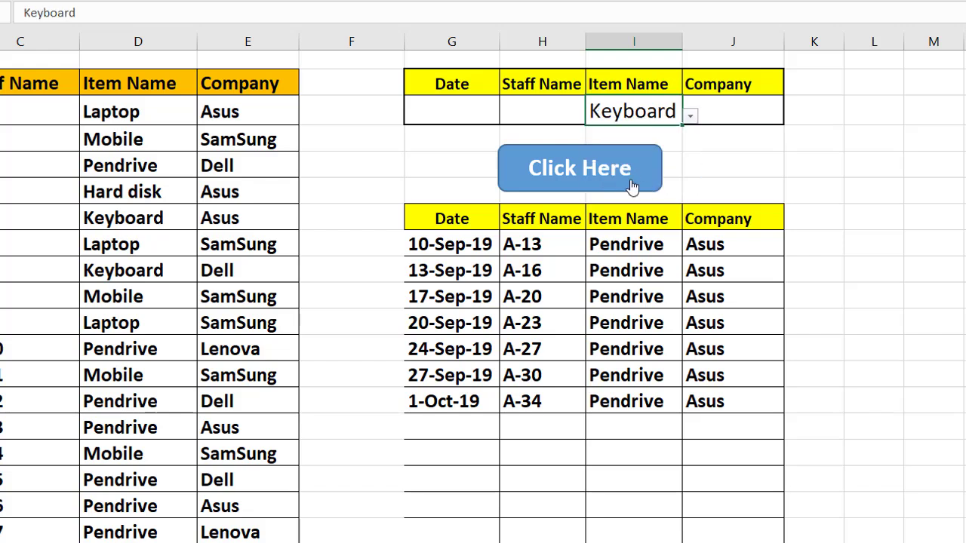
pyautogui.click(616, 174)
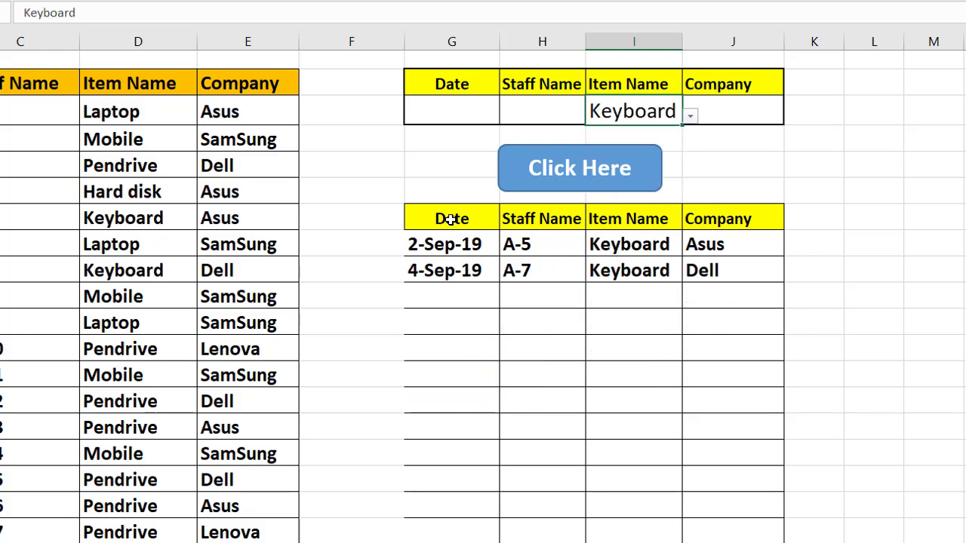
pyautogui.moveTo(443, 218); pyautogui.dragTo(708, 274)
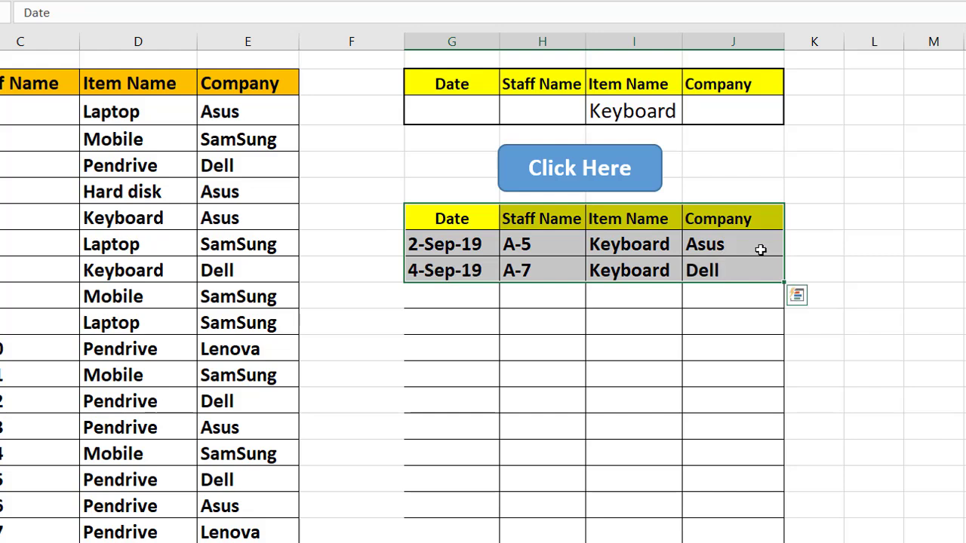
pyautogui.click(905, 219)
# Rerun the filter for Mobile, then for Laptop
pyautogui.click(634, 106)
pyautogui.click(691, 116)
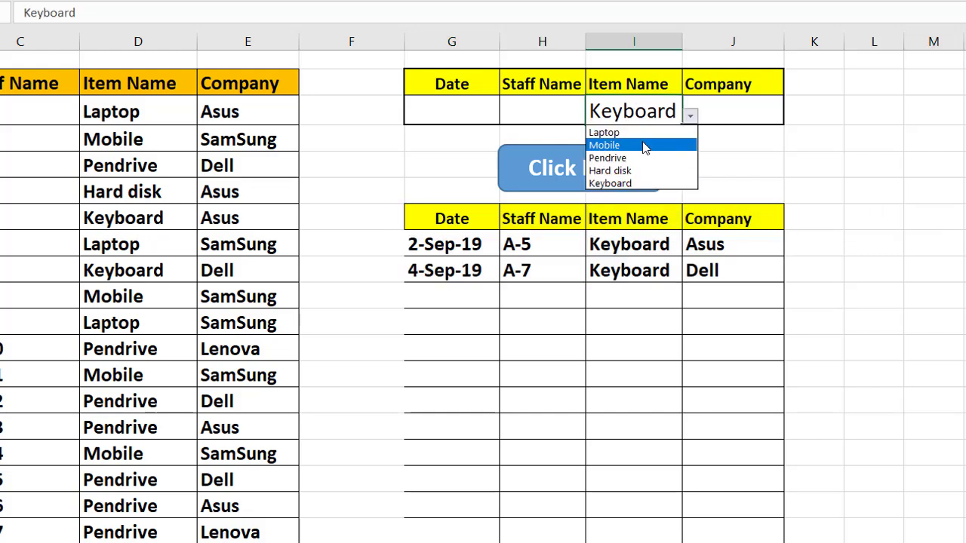
pyautogui.click(644, 145)
pyautogui.click(617, 167)
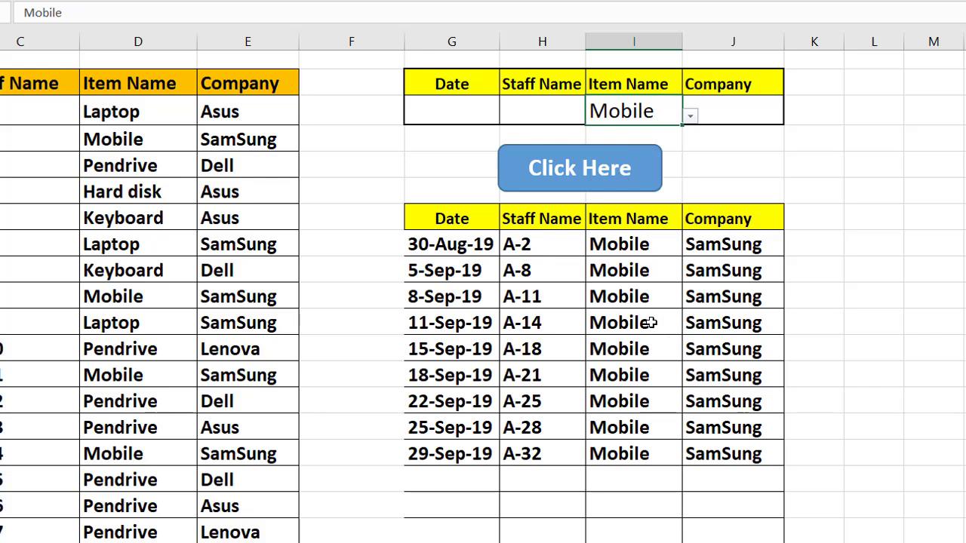
pyautogui.click(691, 116)
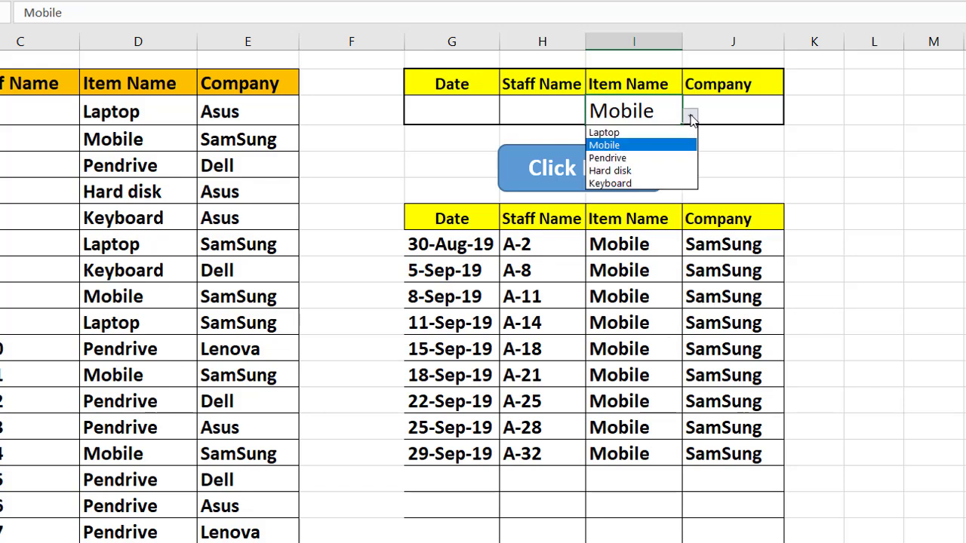
pyautogui.click(627, 145)
pyautogui.click(626, 170)
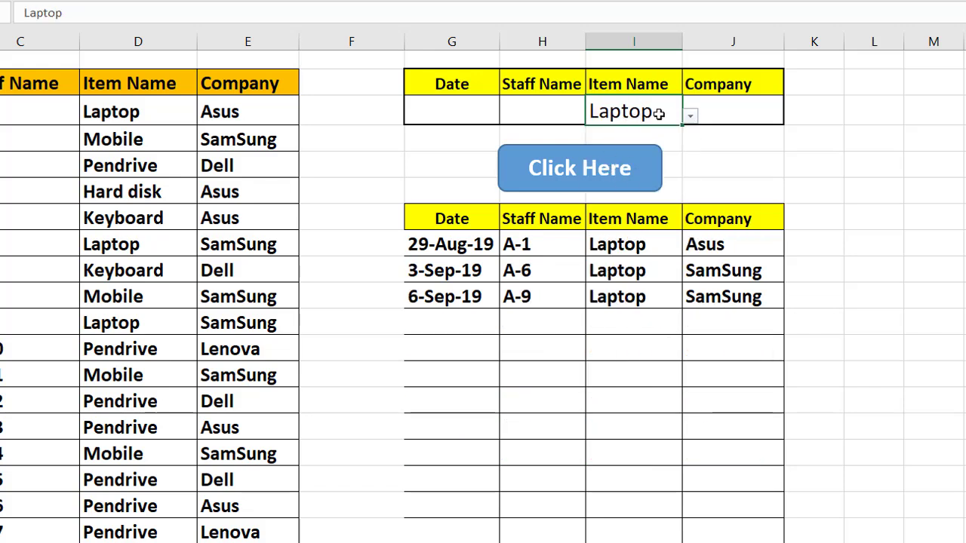
# Rerun the filter for Hard disk, then for Pendrive
pyautogui.click(691, 115)
pyautogui.click(627, 171)
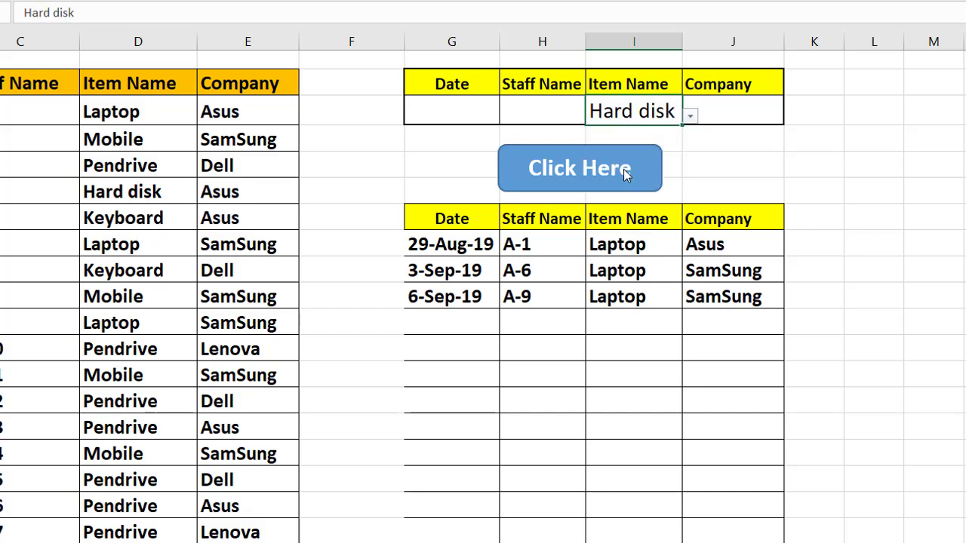
pyautogui.click(580, 176)
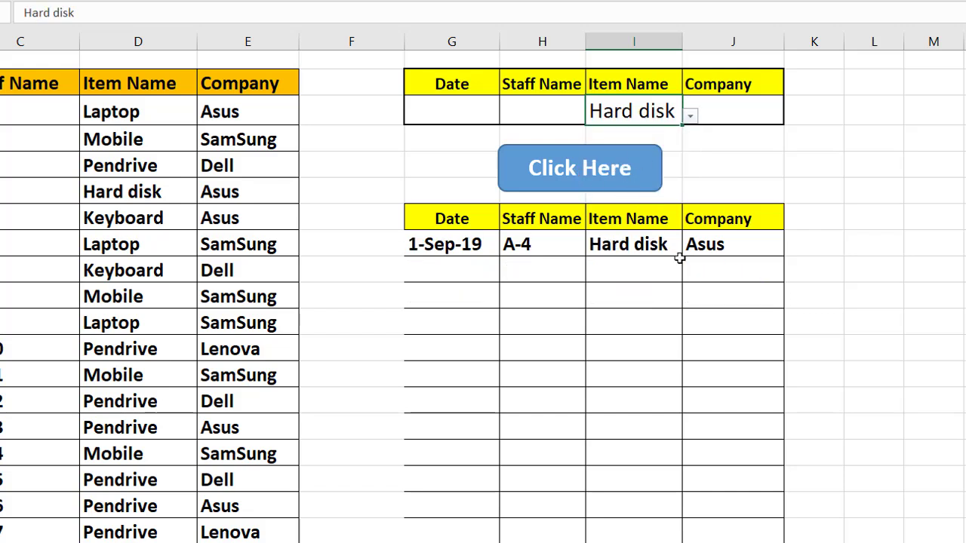
pyautogui.click(691, 116)
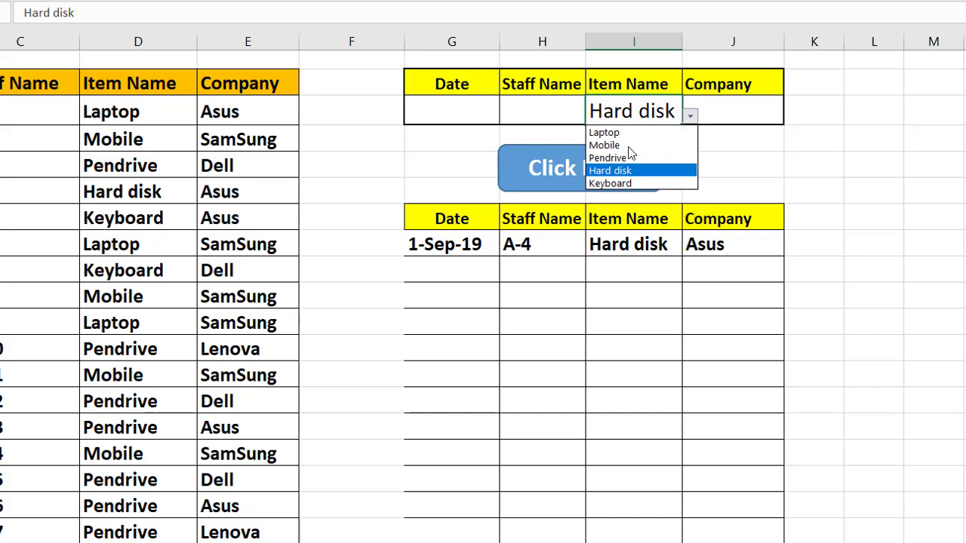
pyautogui.click(633, 158)
pyautogui.click(589, 172)
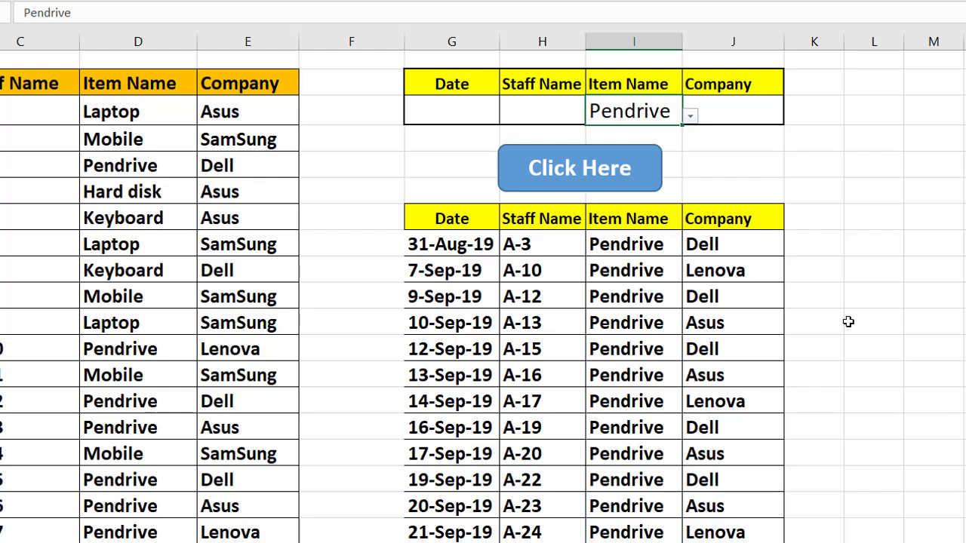
pyautogui.click(915, 192)
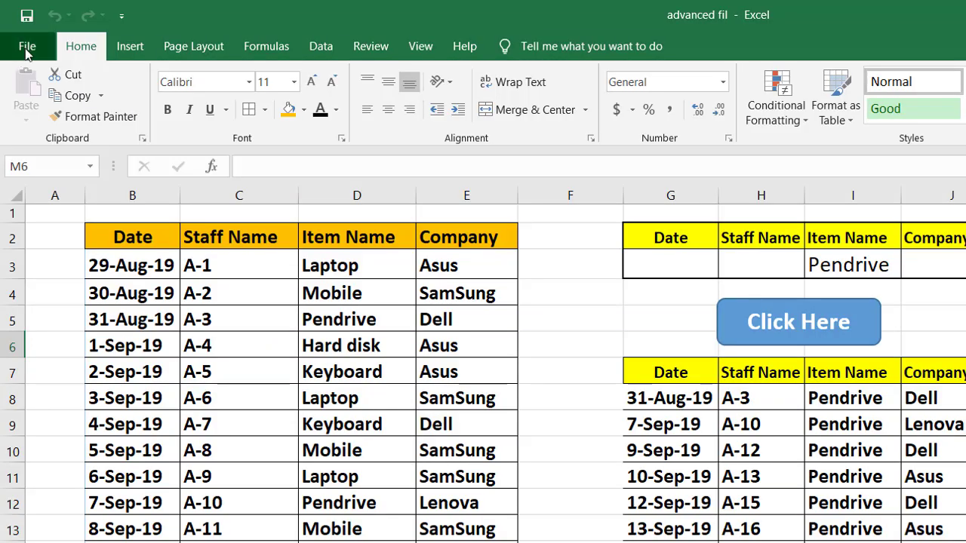
# Start Save As in the Excel & Word folder with the Excel Macro-Enabled Workbook type
pyautogui.click(27, 50)
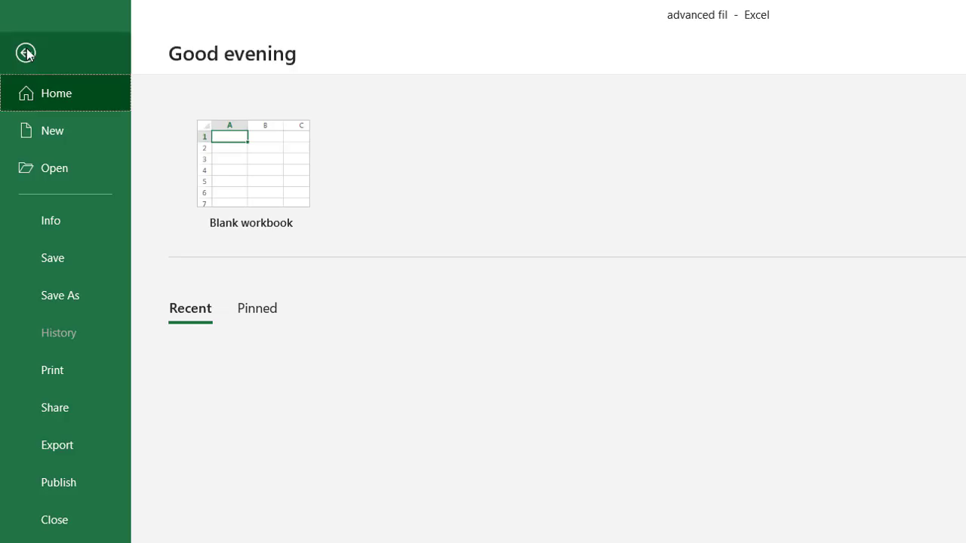
pyautogui.click(62, 297)
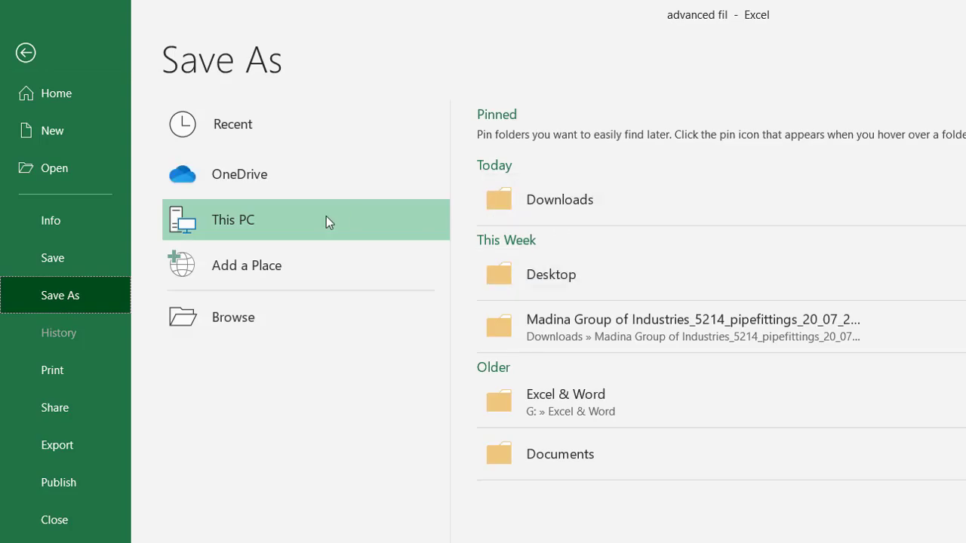
pyautogui.click(575, 400)
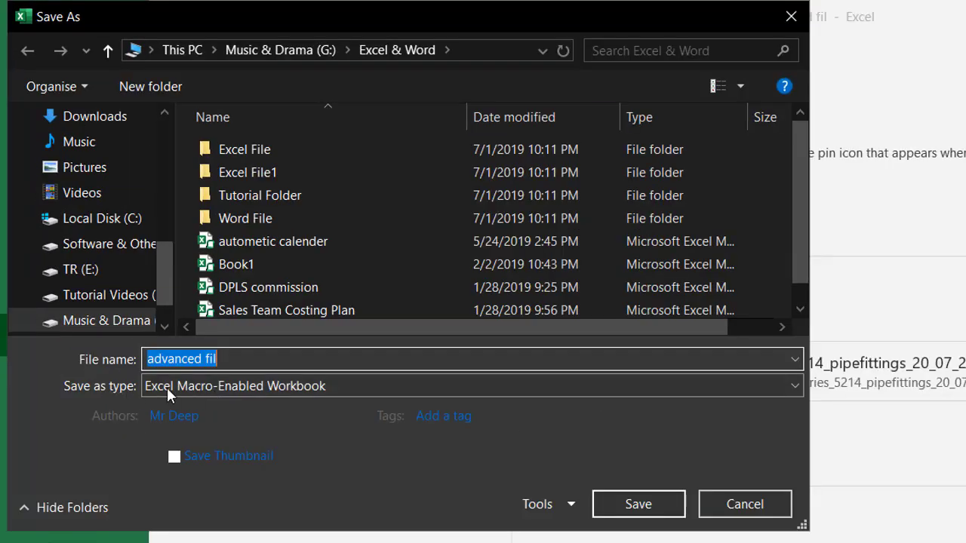
pyautogui.moveTo(512, 30); pyautogui.dragTo(647, 66)
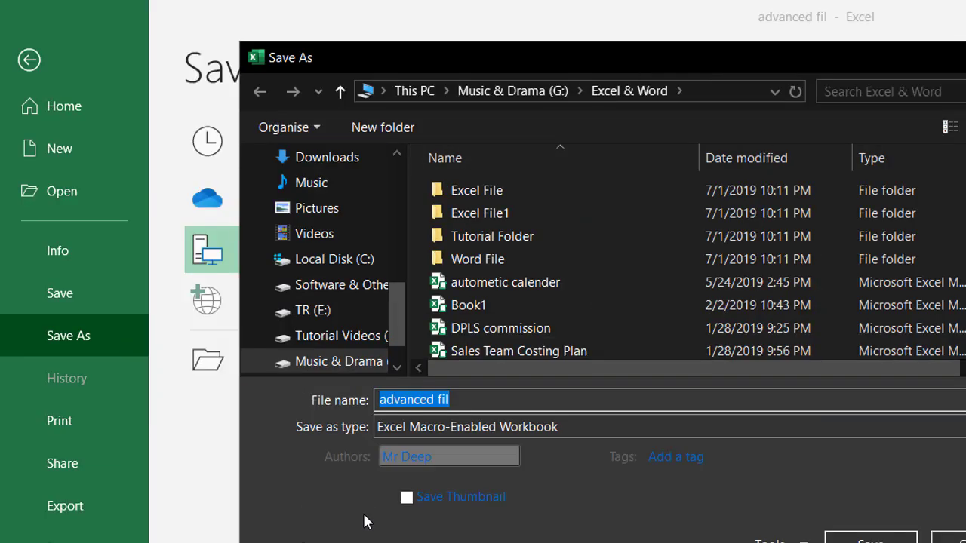
pyautogui.click(461, 426)
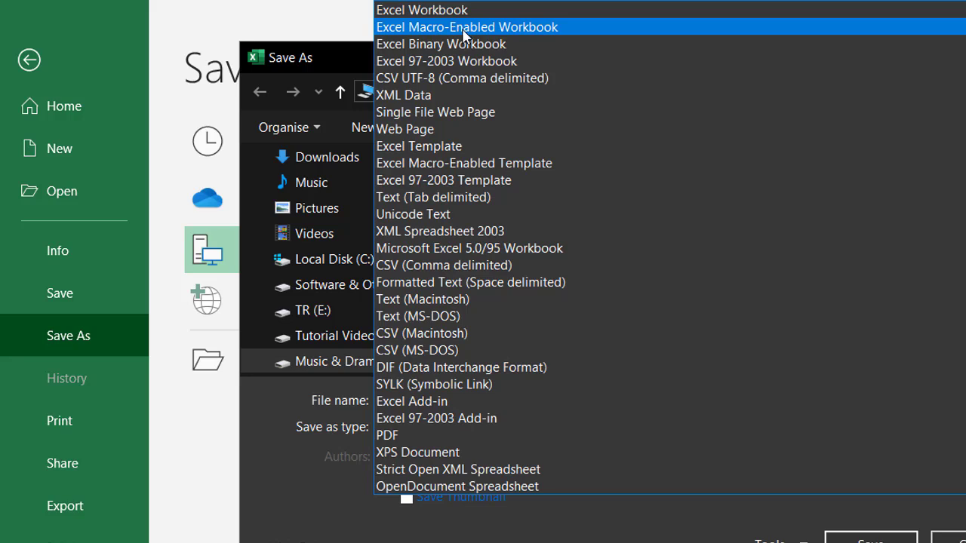
pyautogui.click(529, 28)
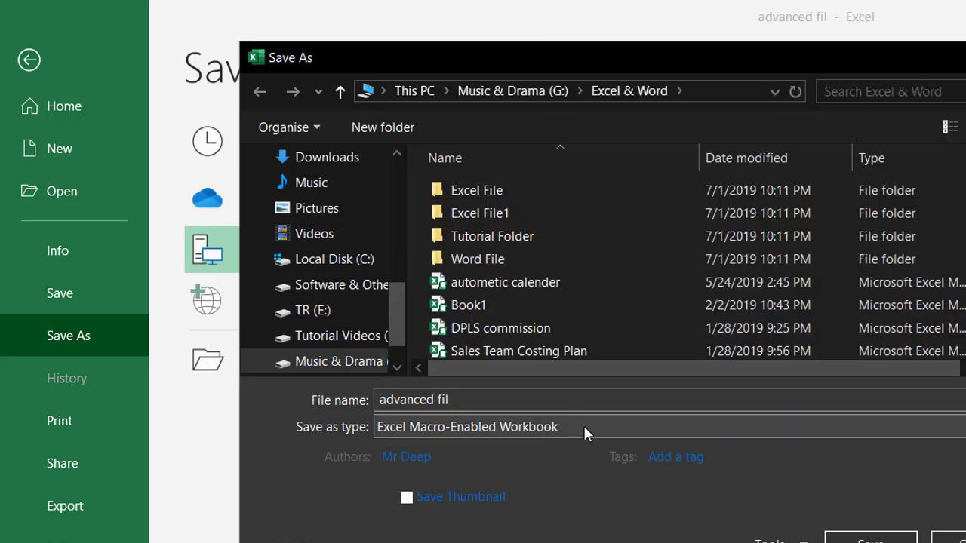
# Name the file 'advanced filter' and save it
pyautogui.doubleClick(463, 400)
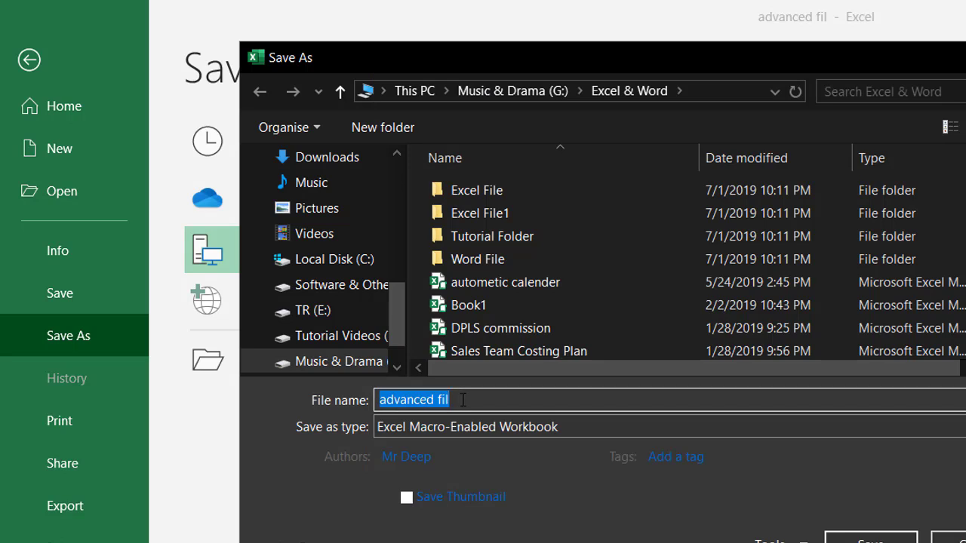
pyautogui.click(463, 400)
pyautogui.moveTo(438, 400); pyautogui.dragTo(468, 400)
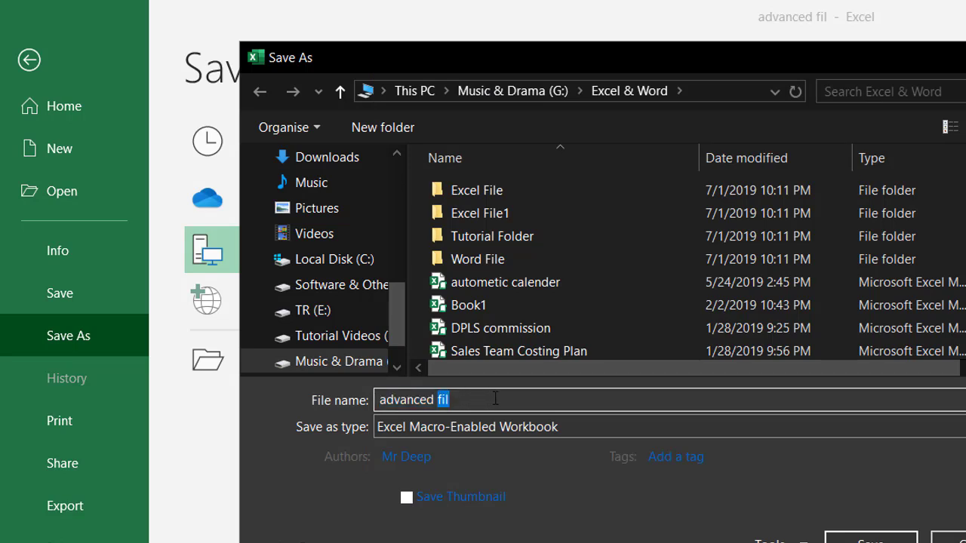
pyautogui.write('filter')
pyautogui.click(871, 539)
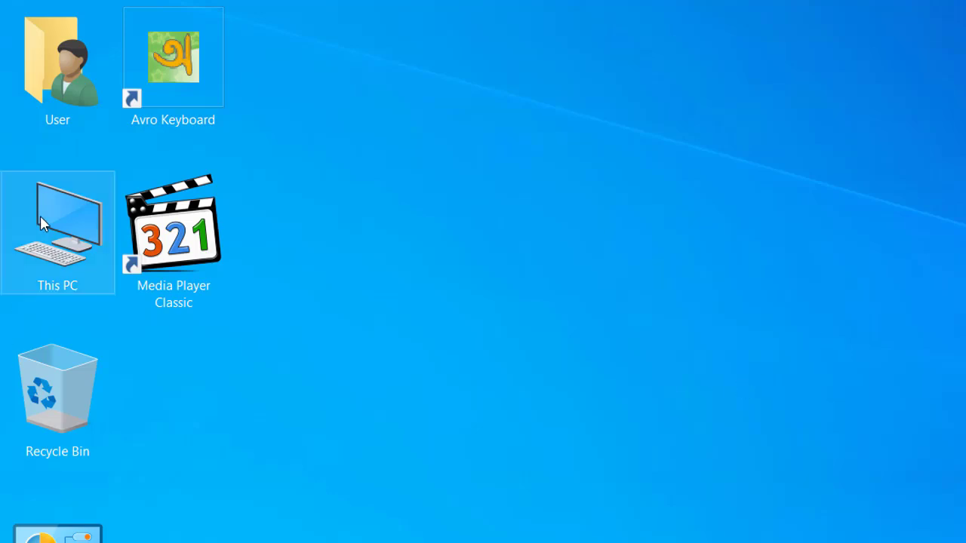
# Open the advanced filter workbook from This PC and enable its macro content
pyautogui.doubleClick(45, 222)
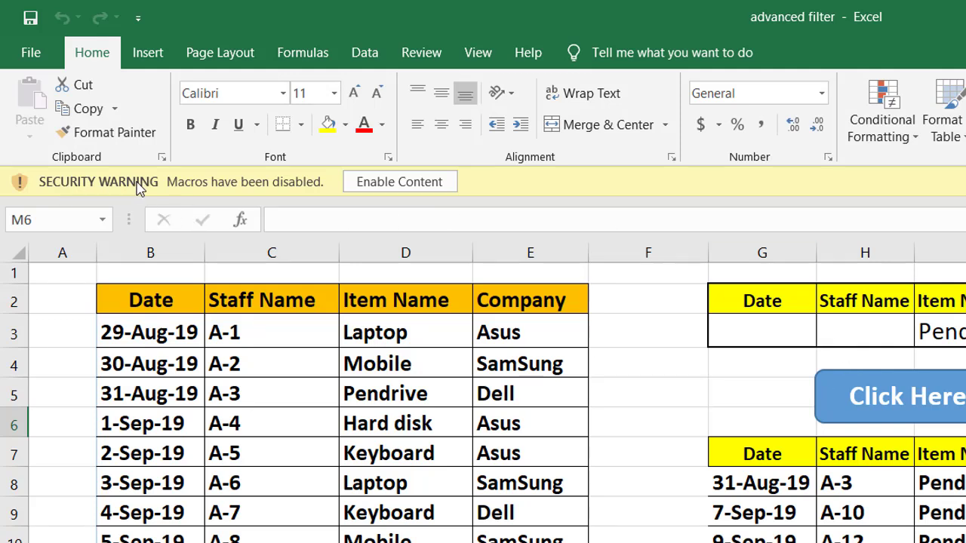
pyautogui.click(417, 189)
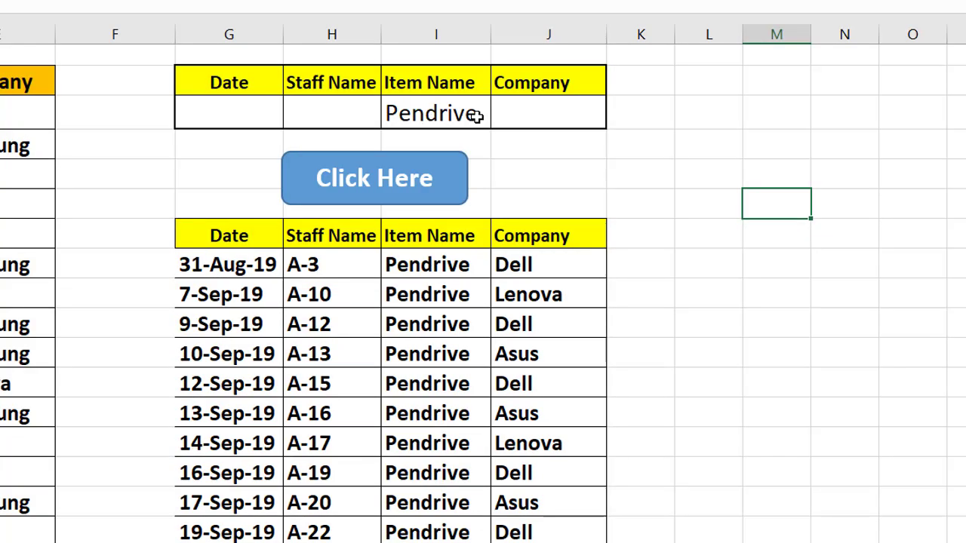
# Set the Item Name criterion to Mobile and run the Click Here macro
pyautogui.click(480, 117)
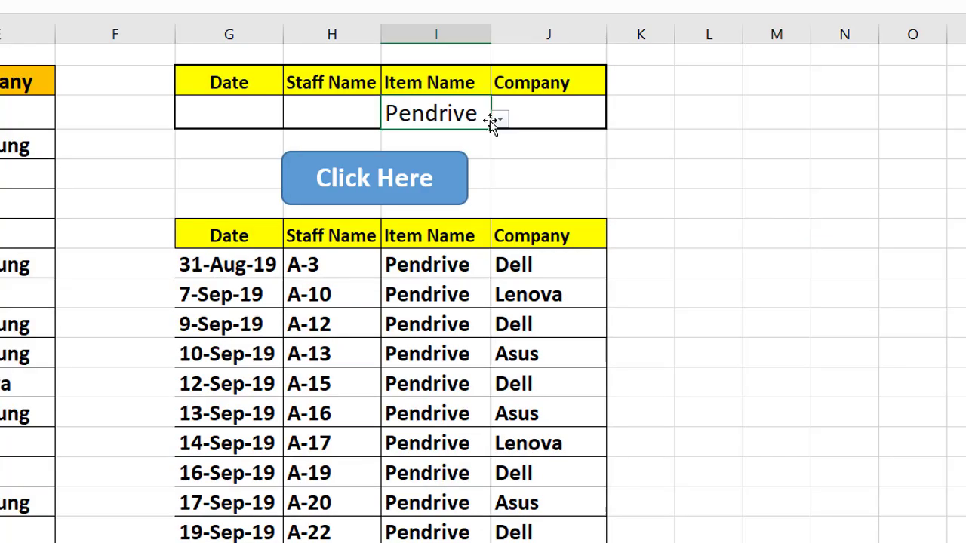
pyautogui.click(499, 119)
pyautogui.click(460, 151)
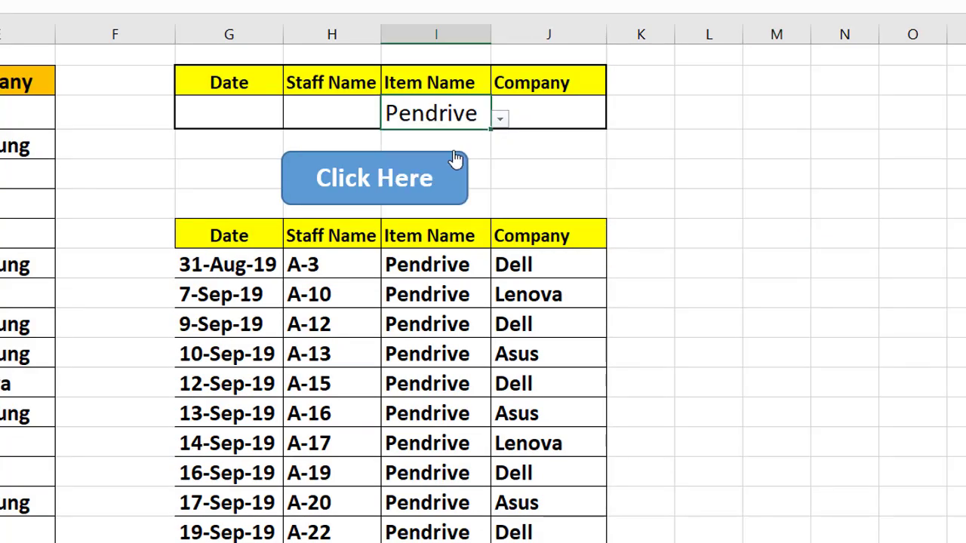
pyautogui.click(403, 177)
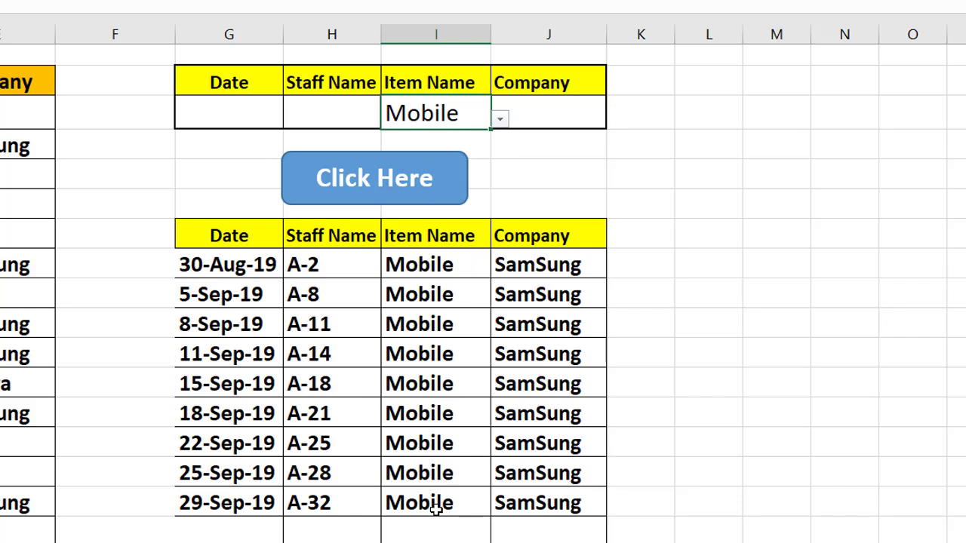